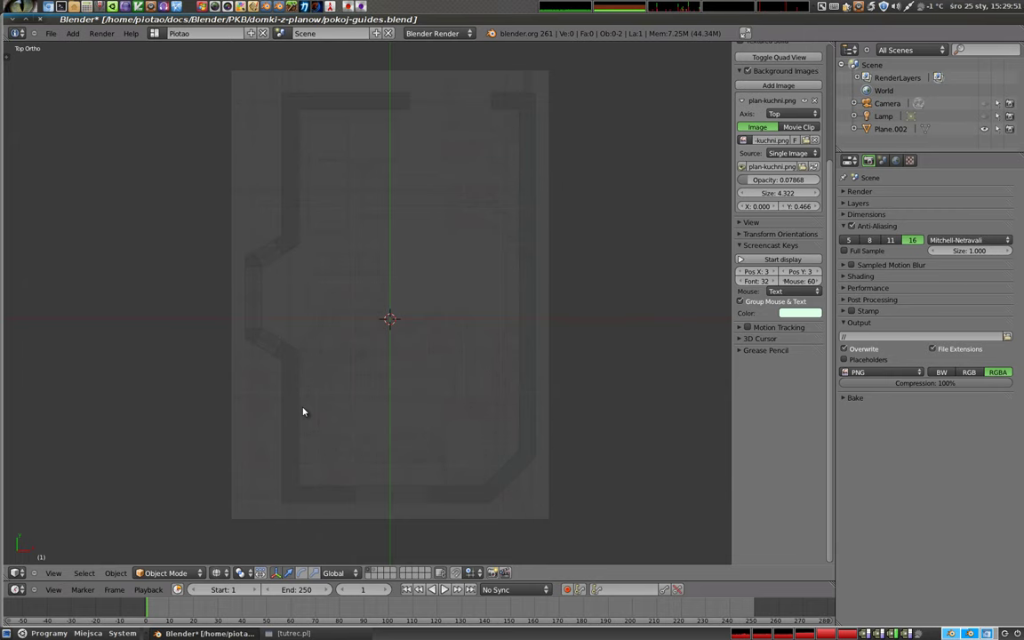
scroll(304, 412, up, 4)
scroll(311, 407, up, 2)
ctrl+scroll(427, 384, down, 1)
ctrl+scroll(377, 178, down, 1)
shift+scroll(428, 189, down, 2)
shift+scroll(386, 196, down, 2)
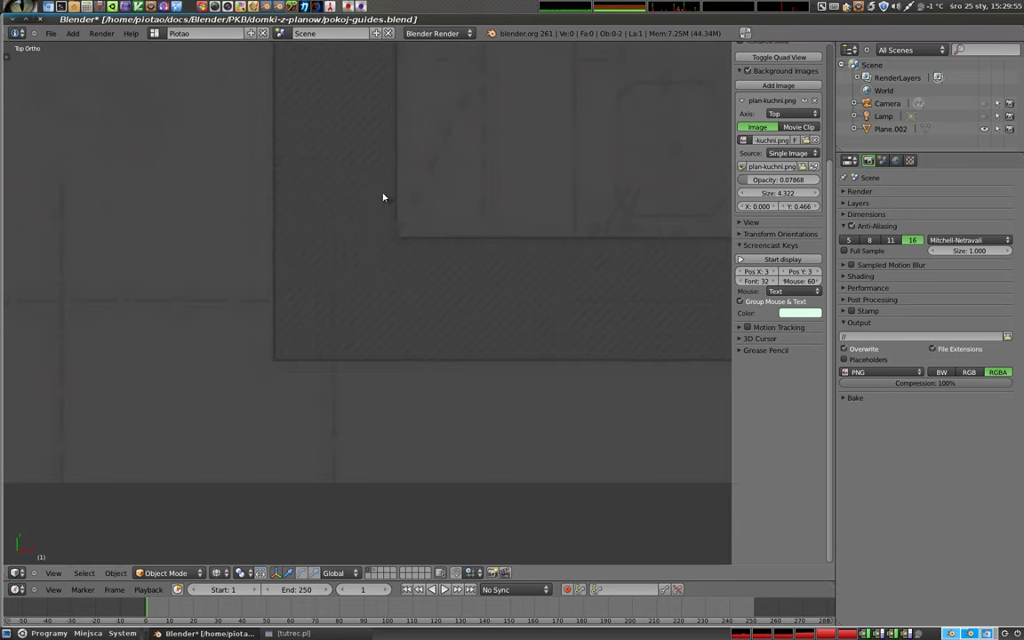
scroll(337, 289, up, 2)
scroll(336, 291, up, 1)
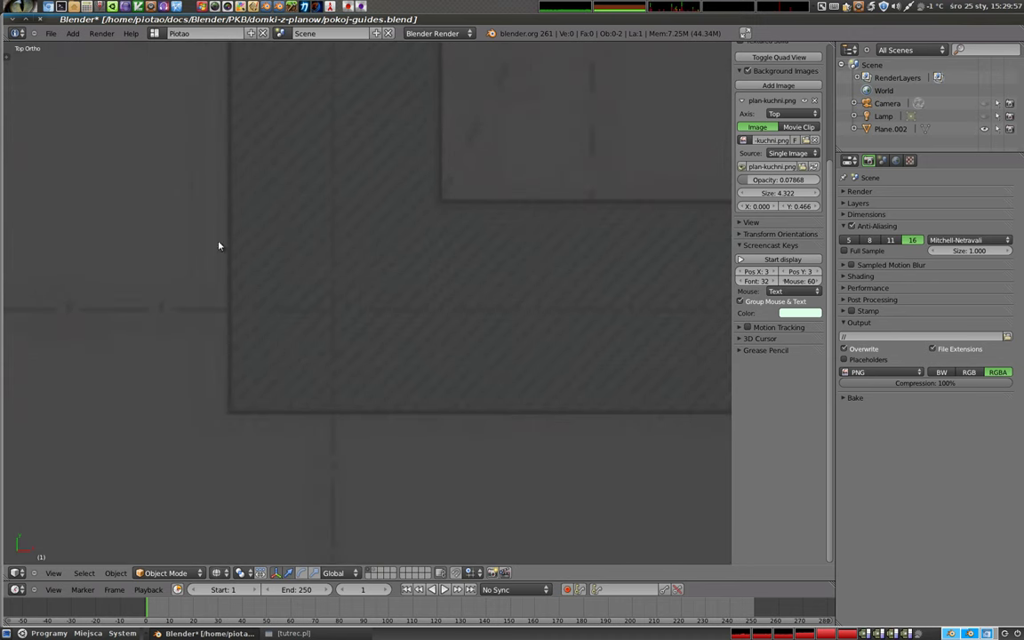
scroll(475, 308, down, 3)
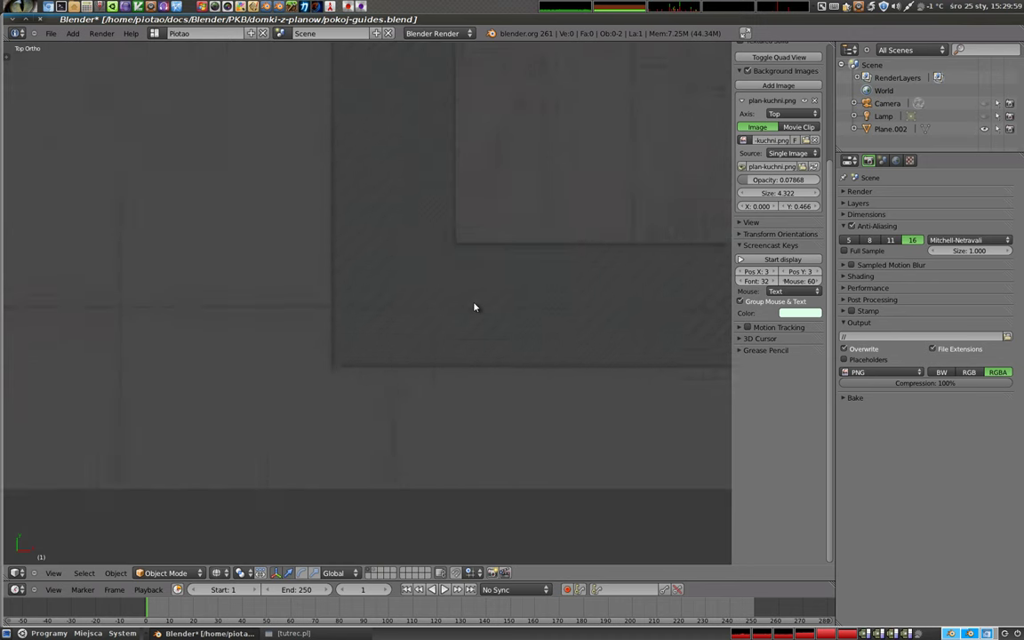
scroll(475, 308, up, 1)
scroll(484, 244, down, 4)
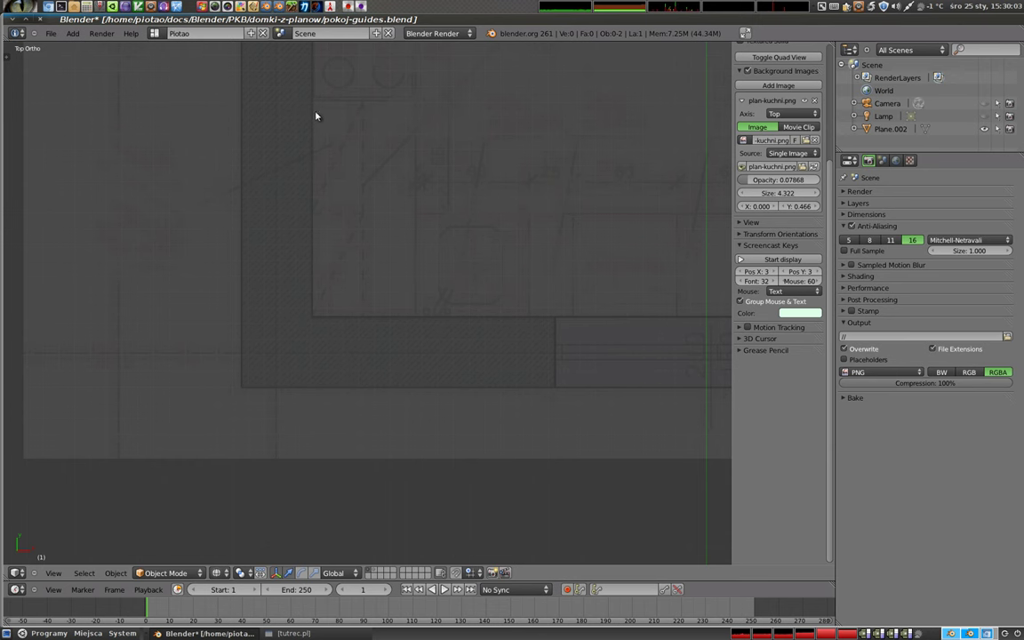
scroll(525, 195, down, 2)
scroll(379, 263, down, 3)
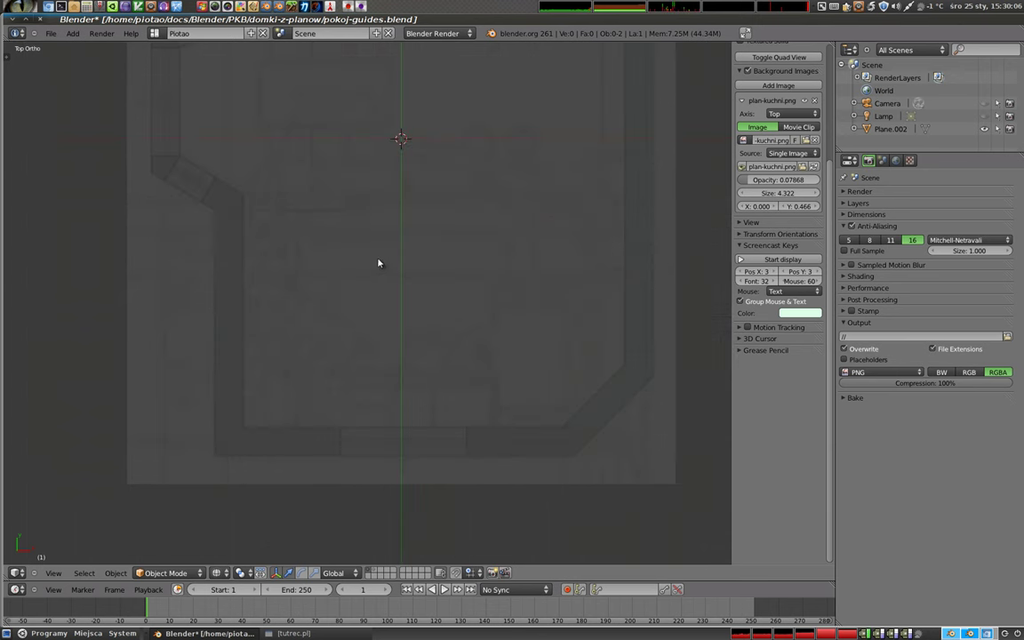
Add a plane at the plan's centre and scale it up to about 7.924
scroll(389, 249, down, 3)
key(shift+a)
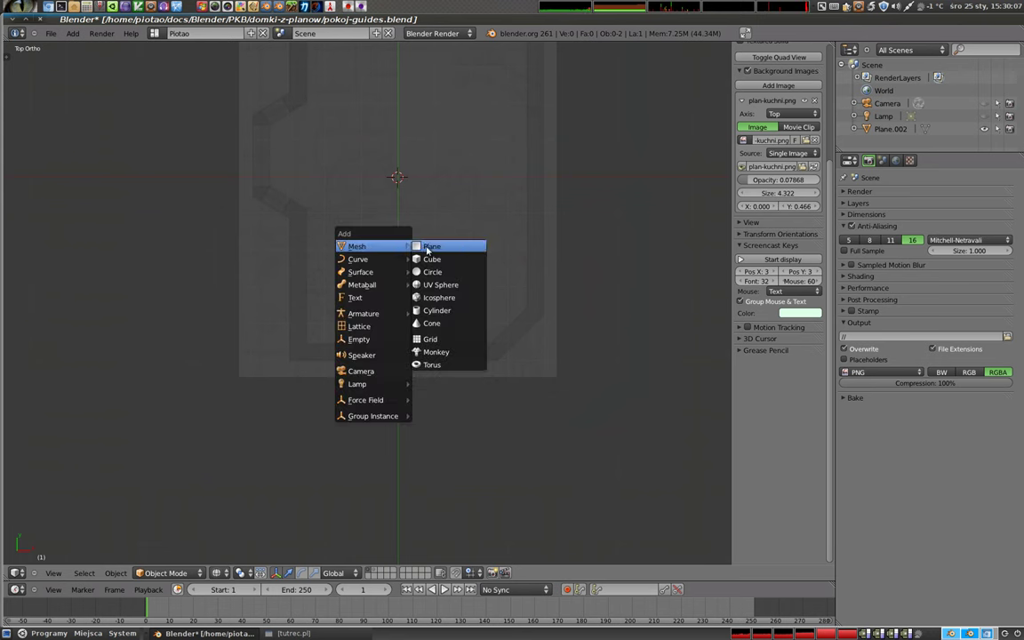
click(436, 246)
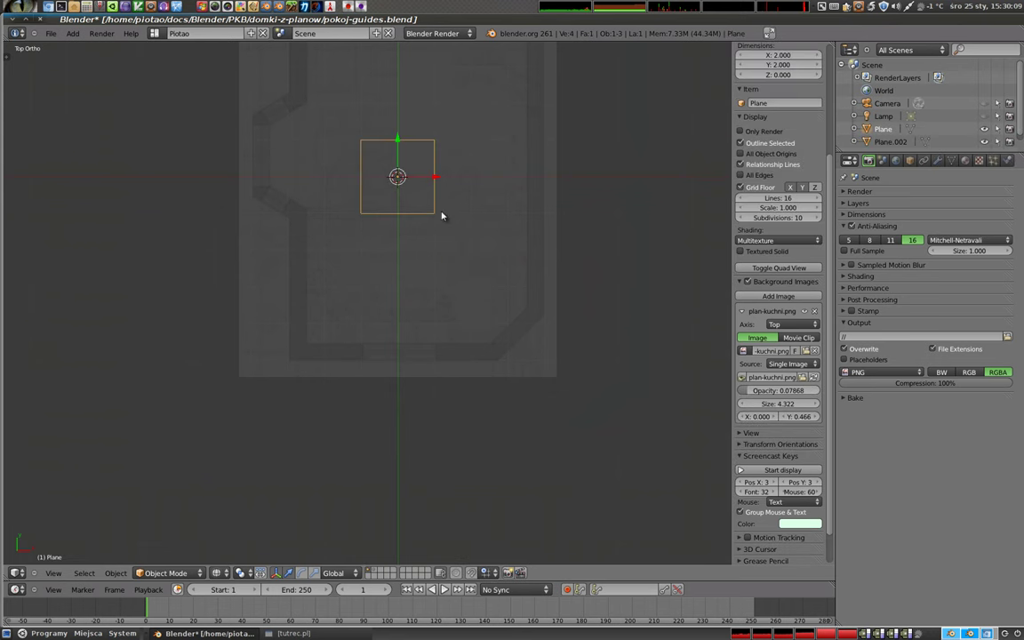
key(s)
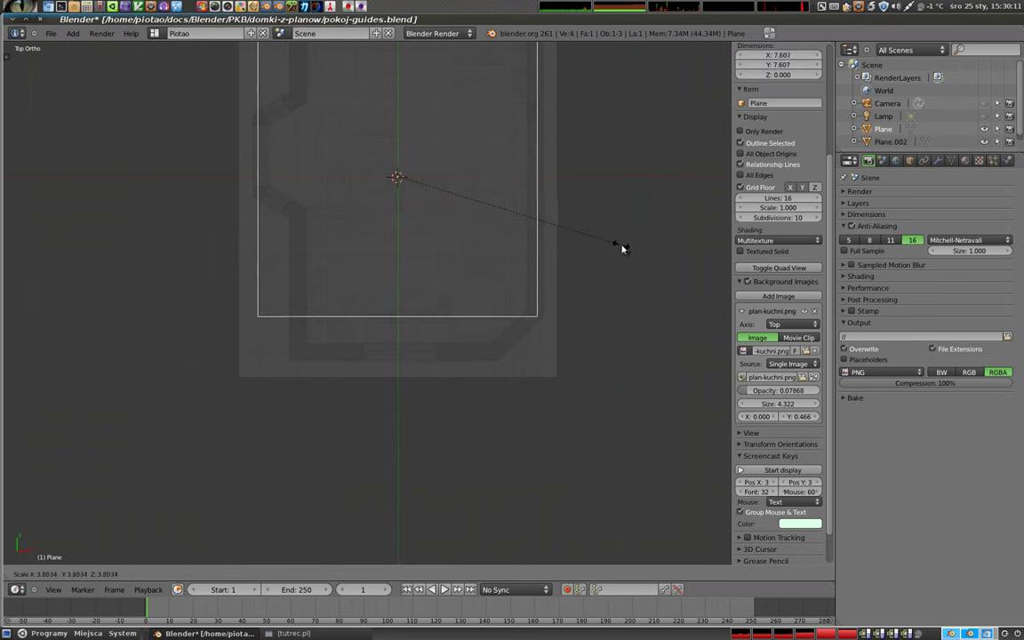
click(626, 256)
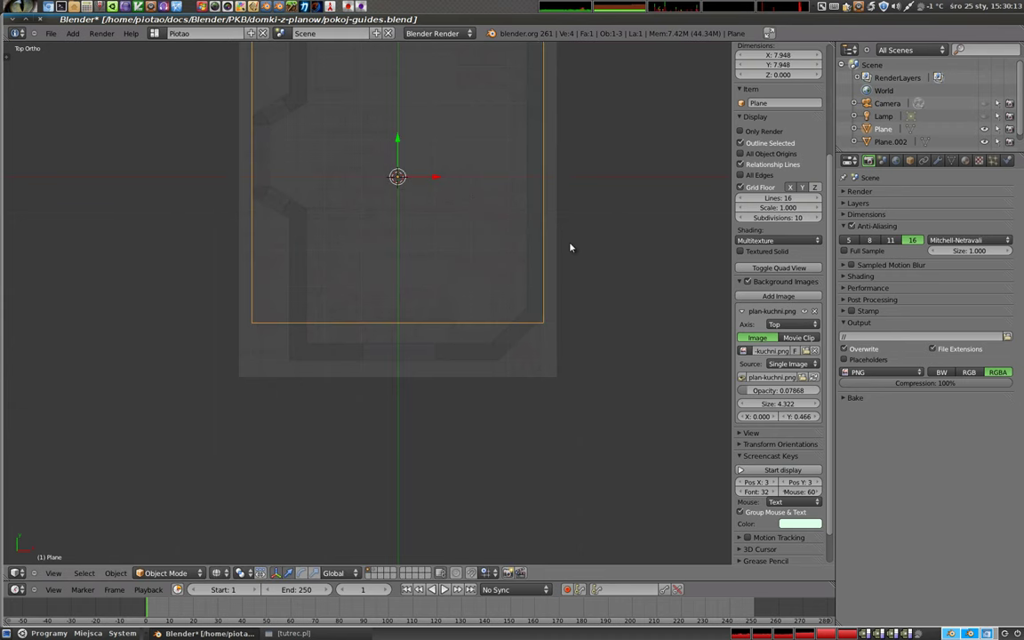
Rescale the plane slightly smaller and check its edges against the floor plan
scroll(571, 247, up, 3)
scroll(553, 254, up, 2)
scroll(432, 265, up, 2)
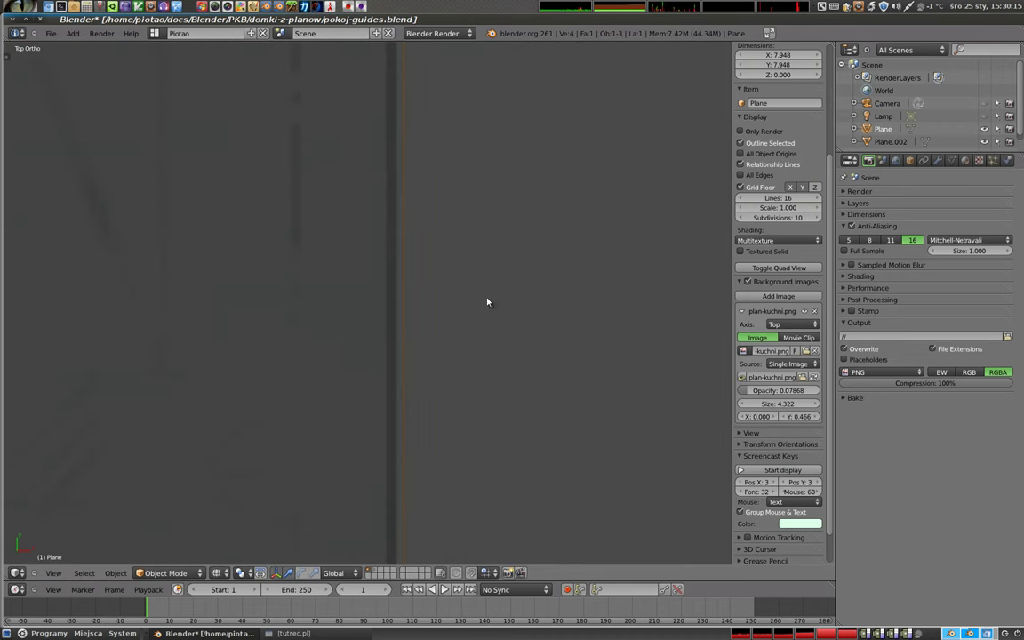
key(s)
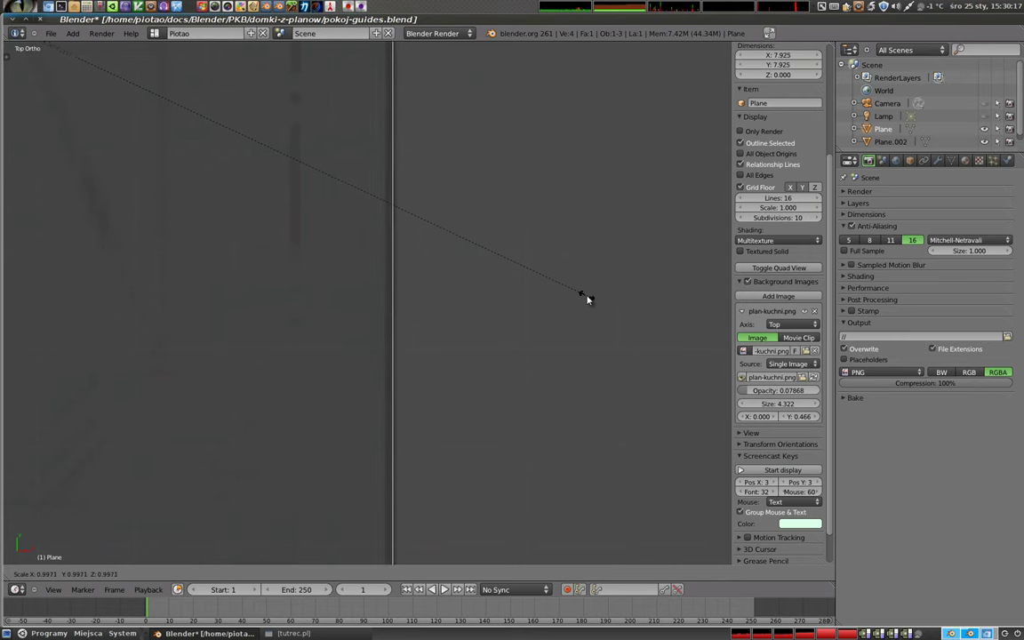
click(547, 309)
mouse_move(384, 295)
shift+middle_down()
mouse_move(437, 317)
mouse_move(515, 213)
shift+middle_up()
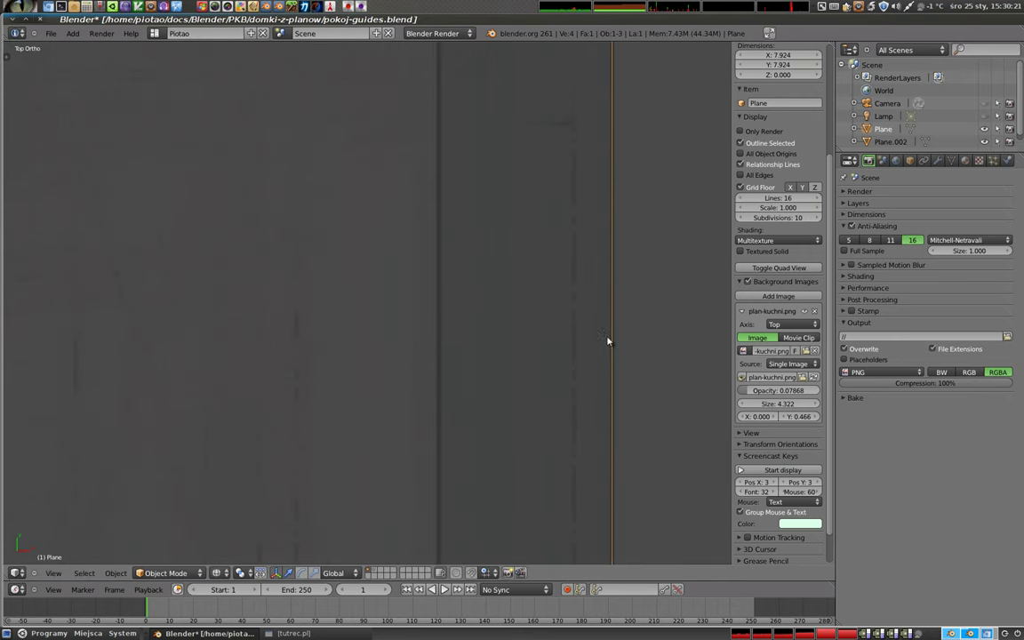
mouse_move(583, 417)
shift+middle_down()
mouse_move(468, 317)
mouse_move(23, 144)
mouse_move(4, 194)
shift+middle_up()
scroll(217, 232, down, 1)
scroll(381, 260, down, 2)
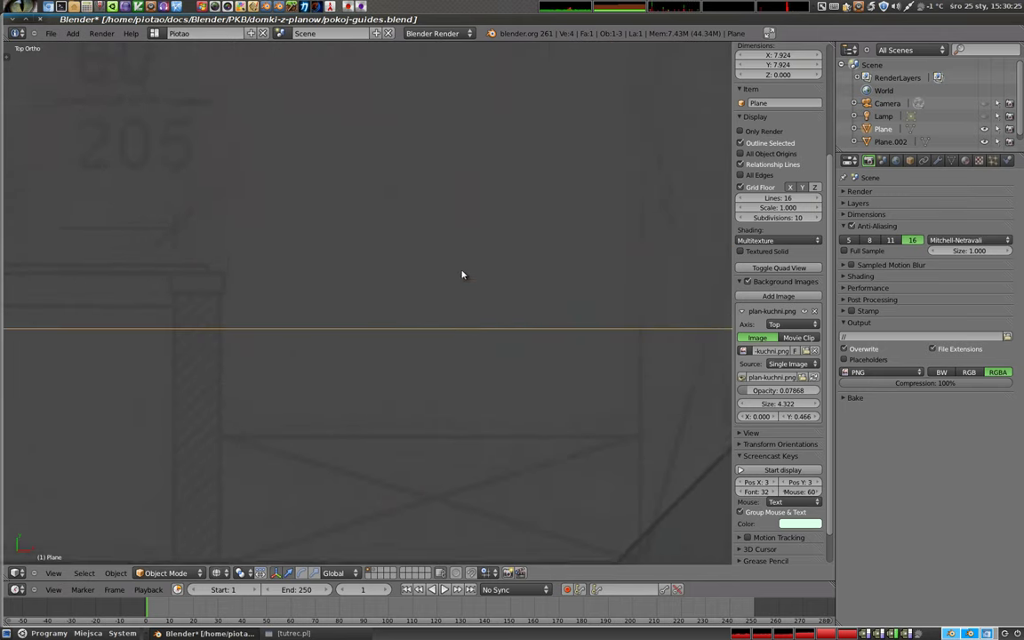
scroll(469, 297, down, 3)
scroll(464, 275, down, 2)
scroll(293, 199, up, 3)
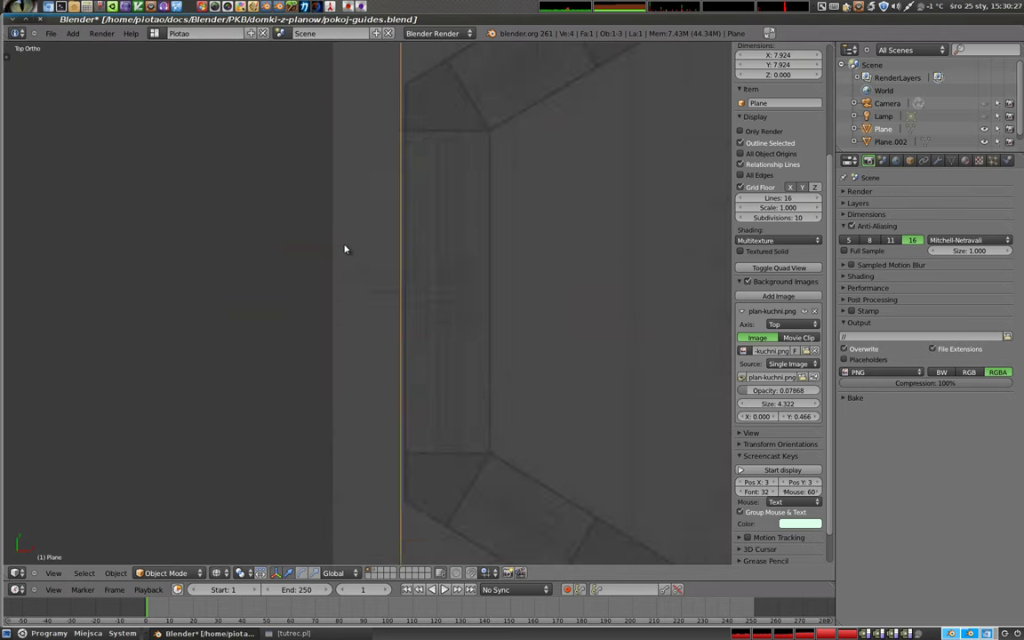
scroll(345, 249, up, 3)
scroll(501, 224, down, 2)
scroll(460, 299, down, 2)
scroll(509, 320, down, 2)
shift+middle_drag(508, 320, 446, 275)
In Edit Mode with edge selection, move the plane's bottom edge down along Y
key(Tab)
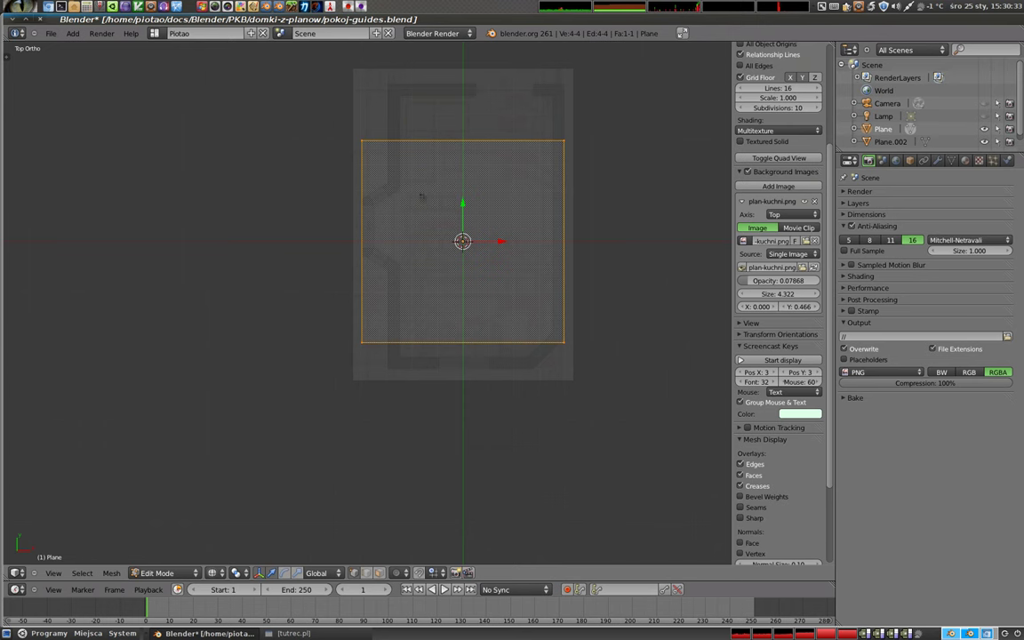
key(ctrl+Tab)
click(320, 254)
right_click(418, 343)
scroll(451, 262, up, 3)
scroll(451, 262, up, 3)
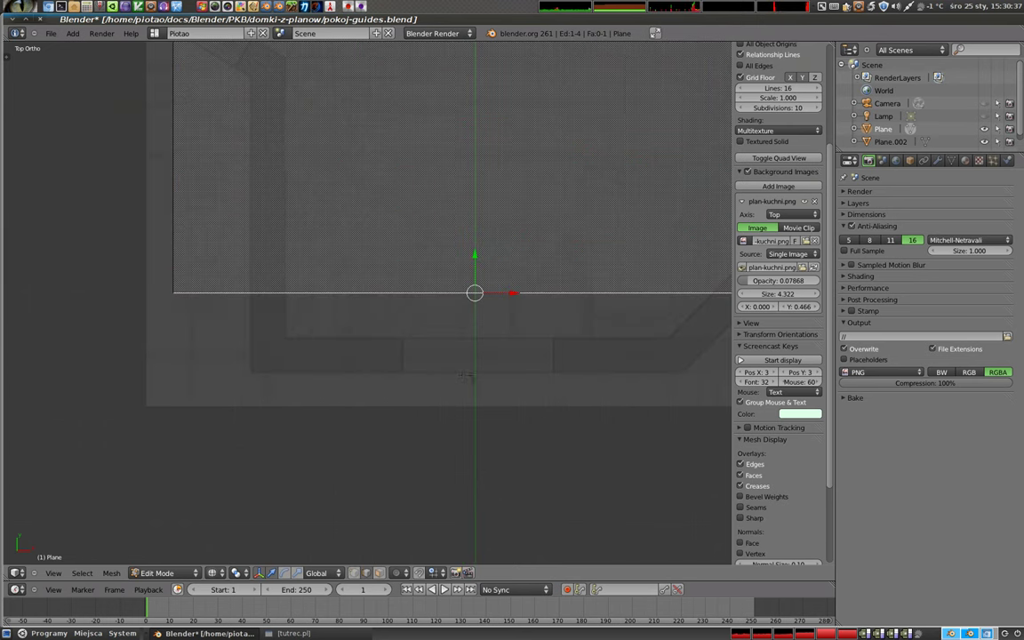
shift+middle_drag(451, 262, 334, 200)
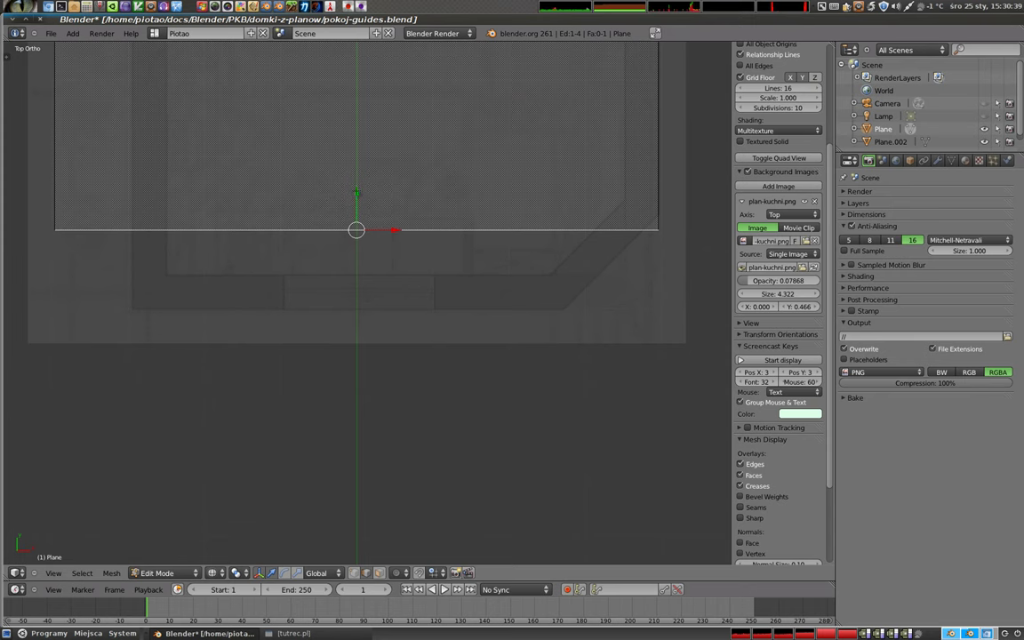
key(g)
key(y)
click(360, 274)
Nudge the bottom edge slightly back up along Y, then select the plane's left edge
scroll(355, 258, up, 3)
scroll(346, 236, up, 2)
scroll(347, 231, up, 4)
scroll(347, 232, up, 2)
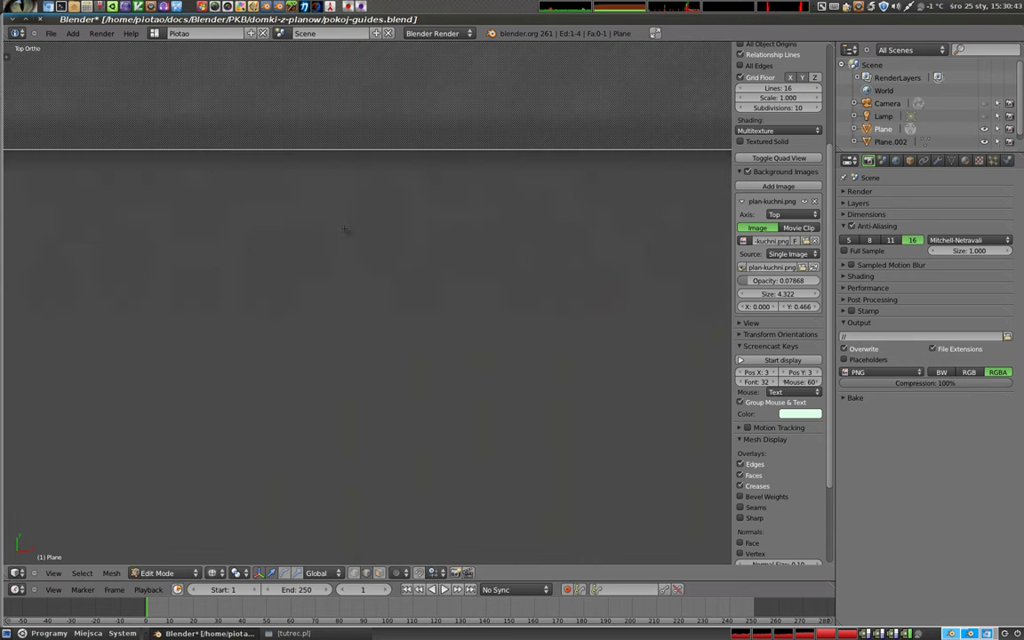
shift+middle_drag(347, 231, 339, 330)
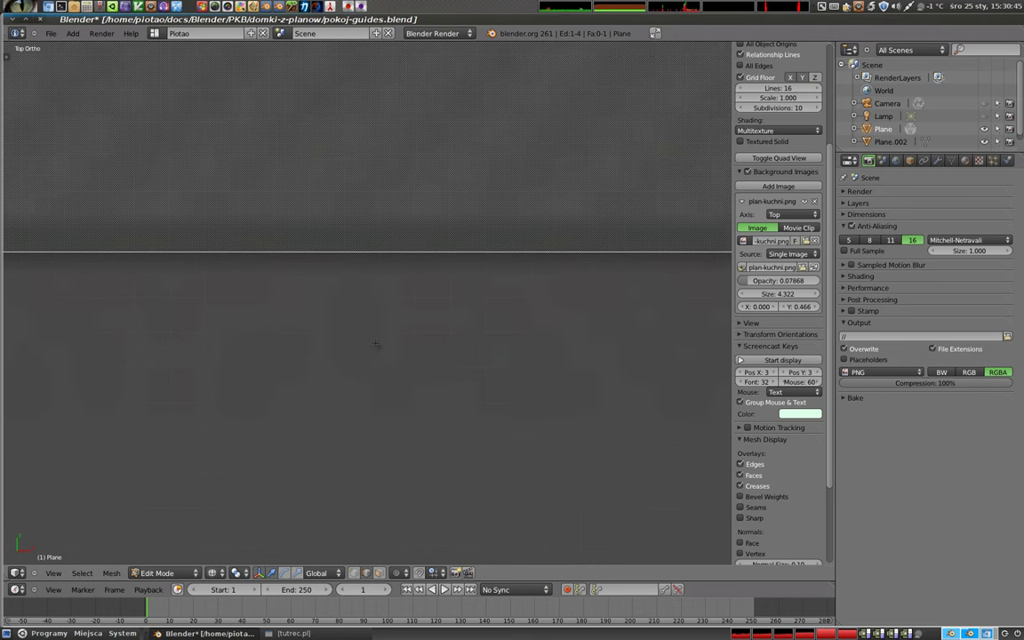
key(g)
key(y)
click(316, 286)
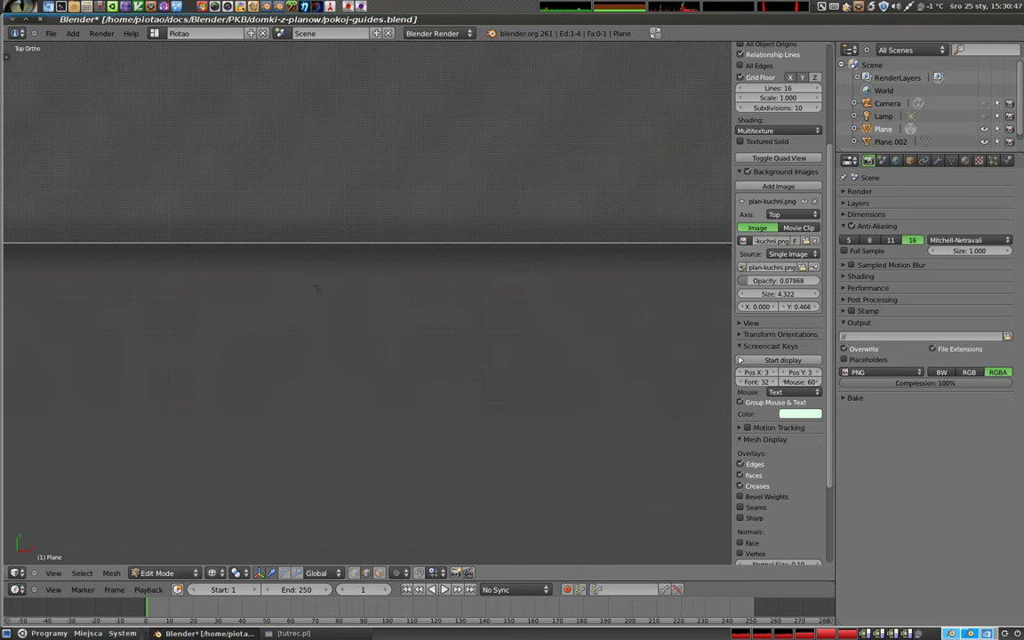
scroll(316, 286, down, 2)
scroll(315, 287, down, 2)
scroll(316, 286, down, 1)
mouse_move(316, 286)
shift+middle_down()
mouse_move(522, 348)
mouse_move(608, 410)
mouse_move(649, 514)
mouse_move(715, 270)
shift+middle_up()
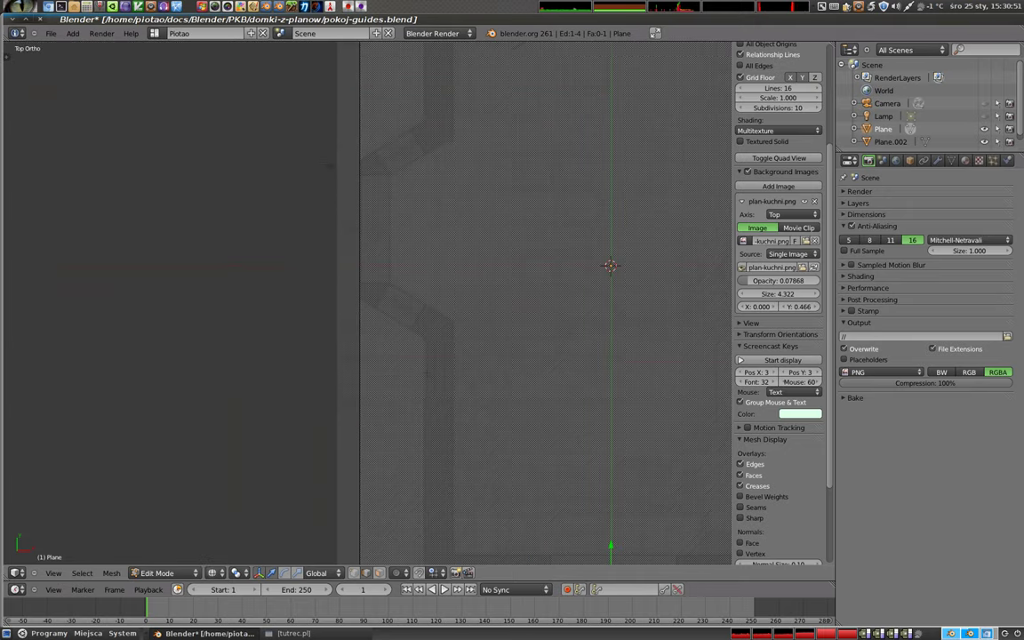
scroll(360, 132, up, 5)
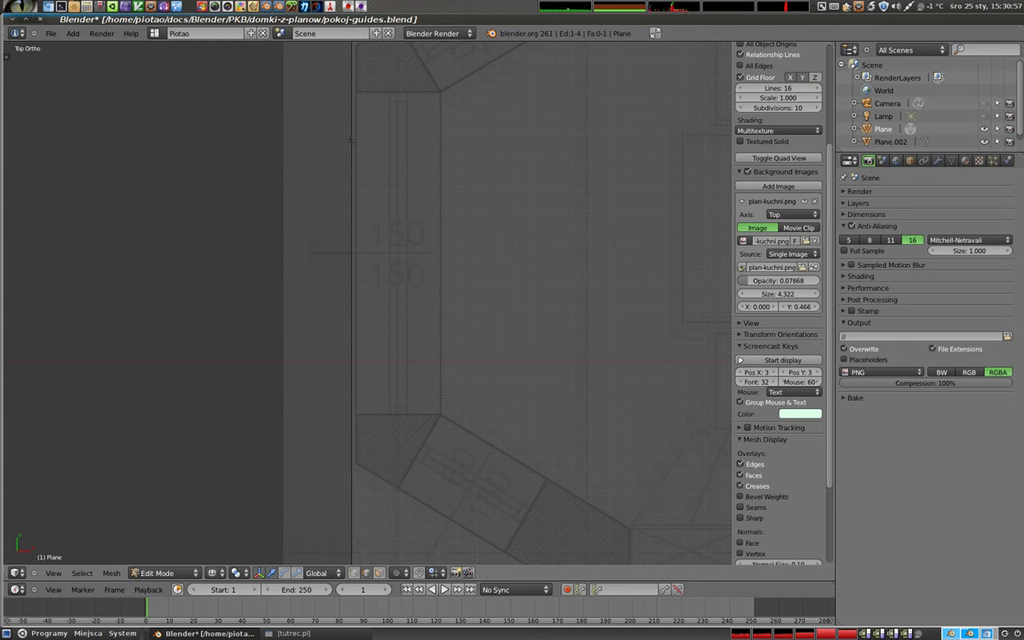
scroll(338, 227, down, 3)
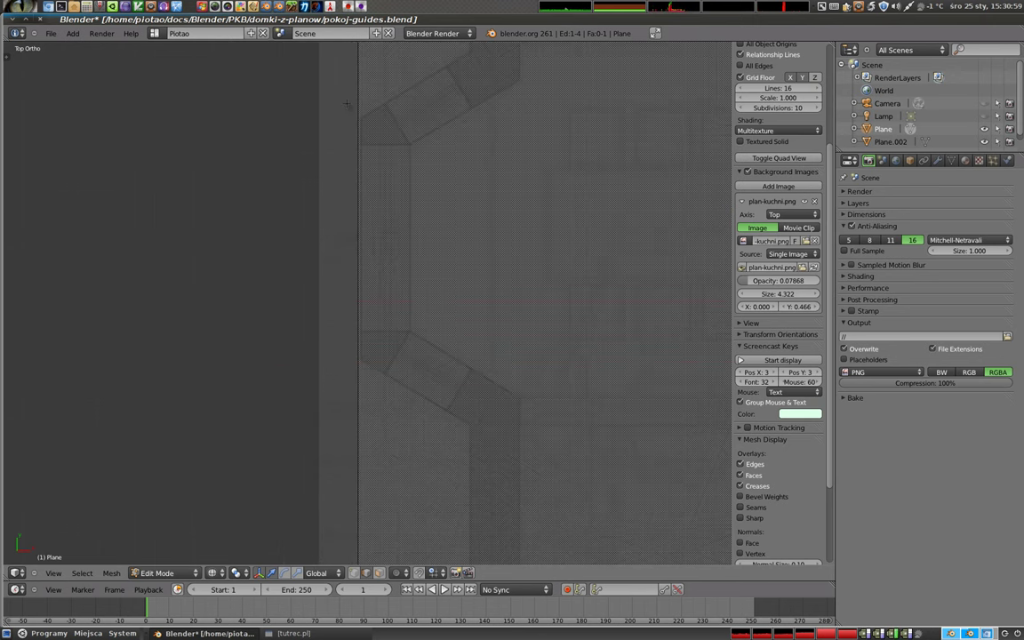
shift+middle_drag(359, 77, 337, 267)
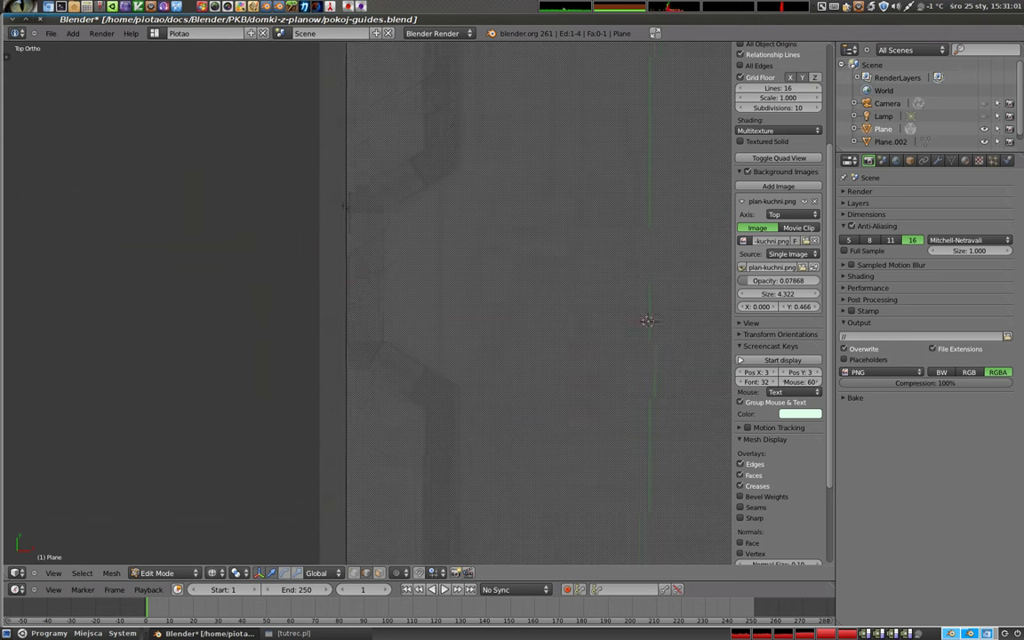
right_click(337, 267)
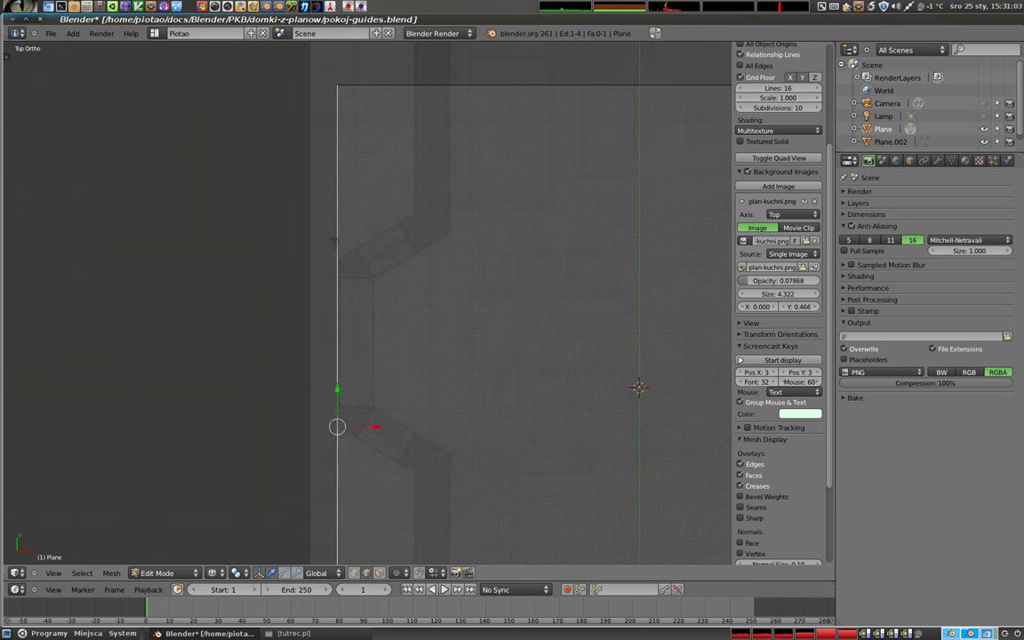
Slide the plane's left edge along X onto the plan's left wall
scroll(336, 258, down, 3)
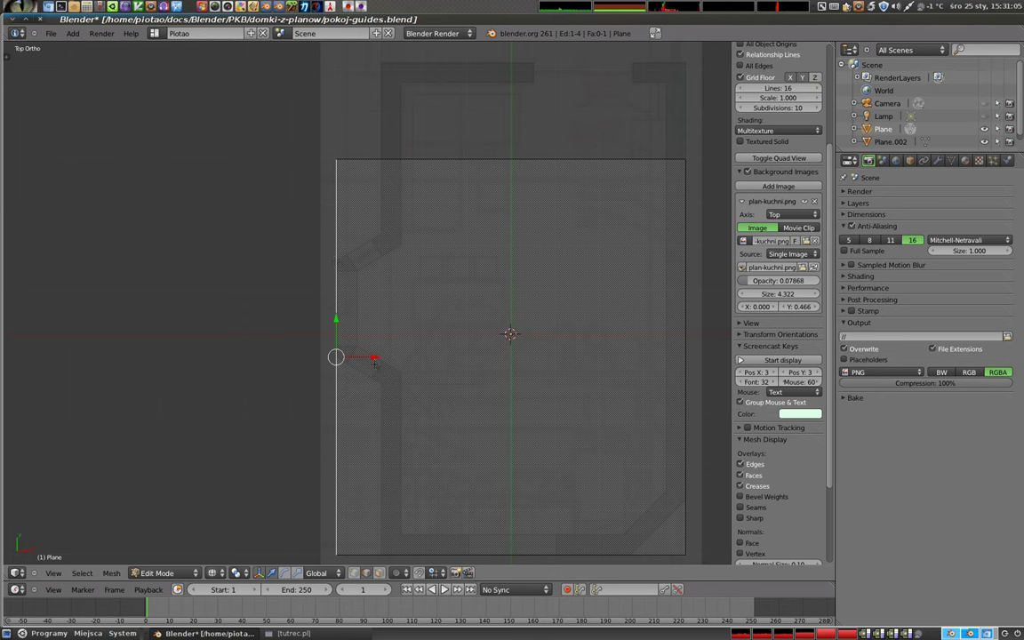
shift+middle_drag(336, 258, 351, 178)
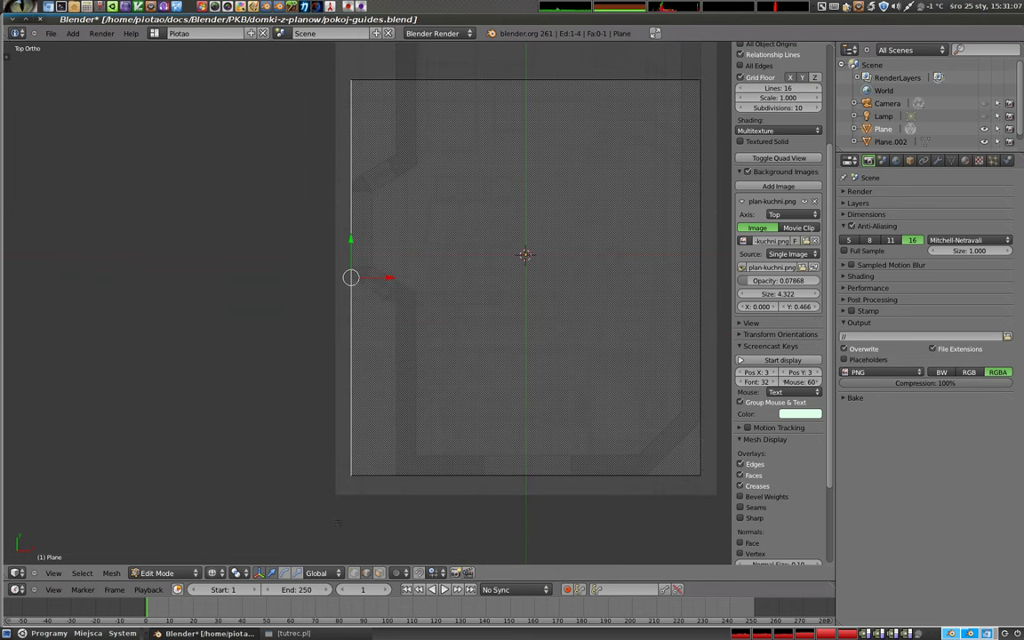
scroll(353, 494, up, 2)
shift+middle_drag(355, 176, 331, 158)
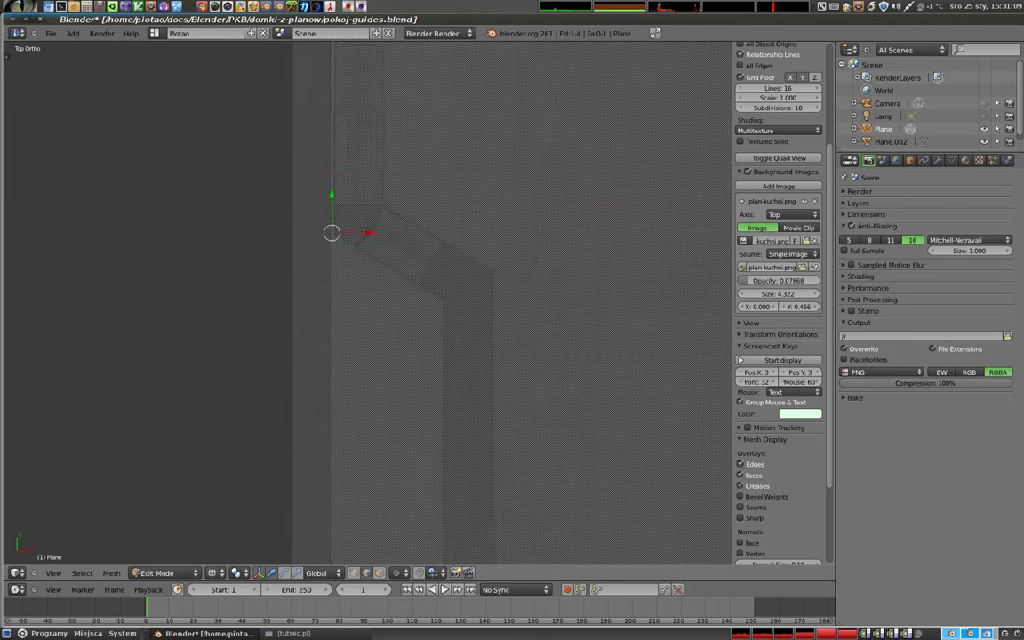
scroll(330, 158, up, 2)
scroll(321, 173, up, 3)
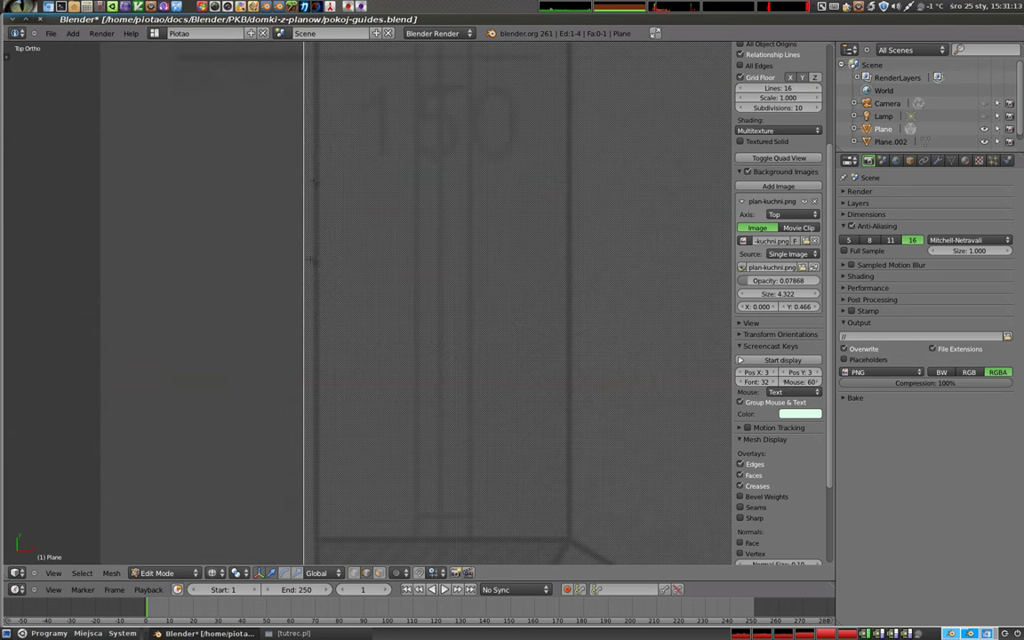
key(g)
key(x)
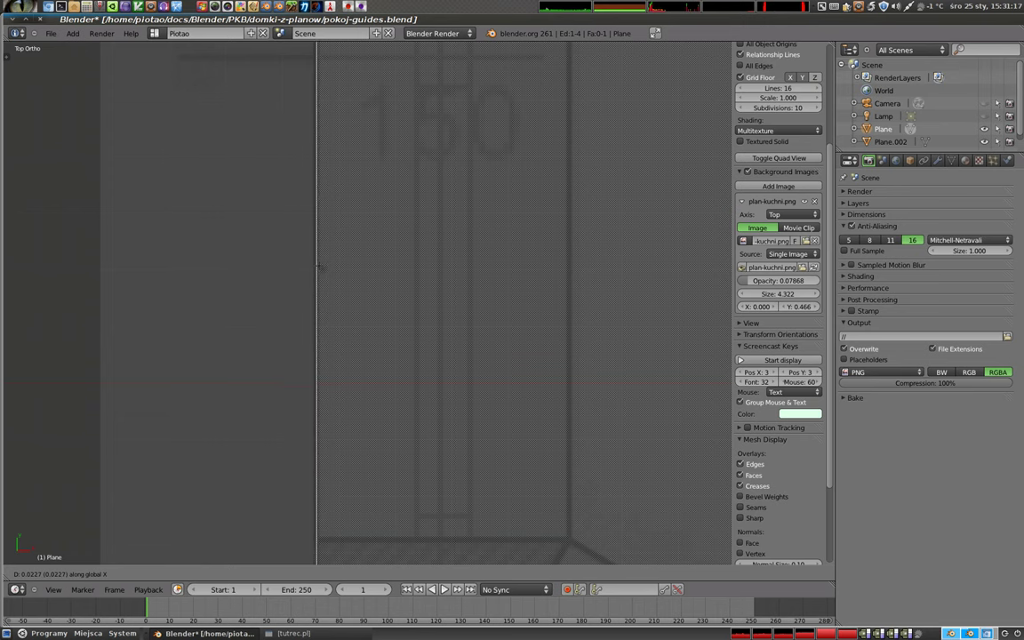
click(318, 266)
Move the plane's top edge up along Y to the plan's top wall, nudging it into place
key(KP_Decimal)
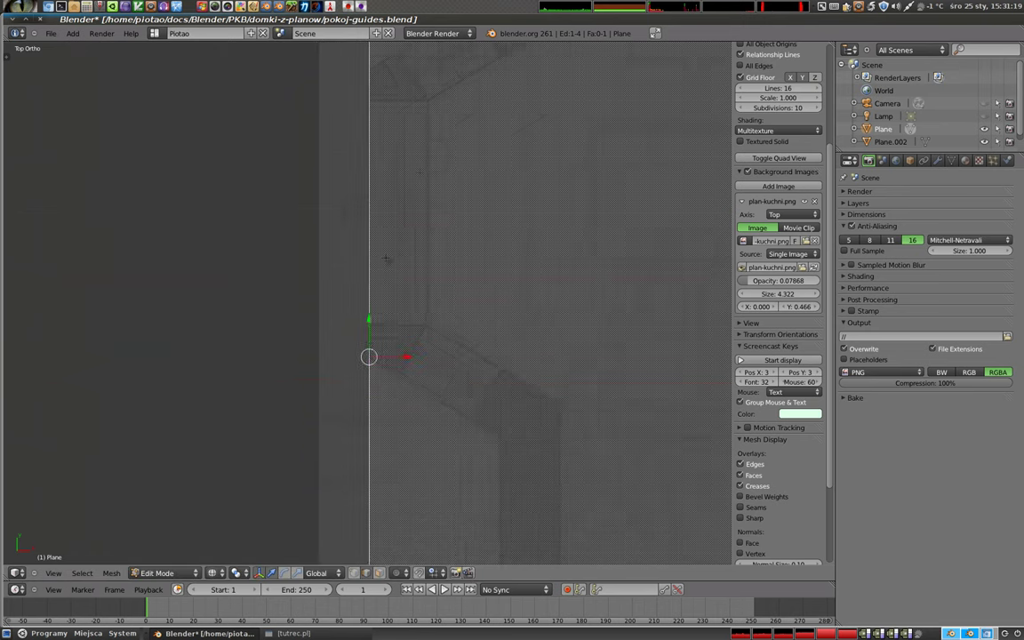
shift+middle_drag(667, 89, 379, 341)
right_click(514, 187)
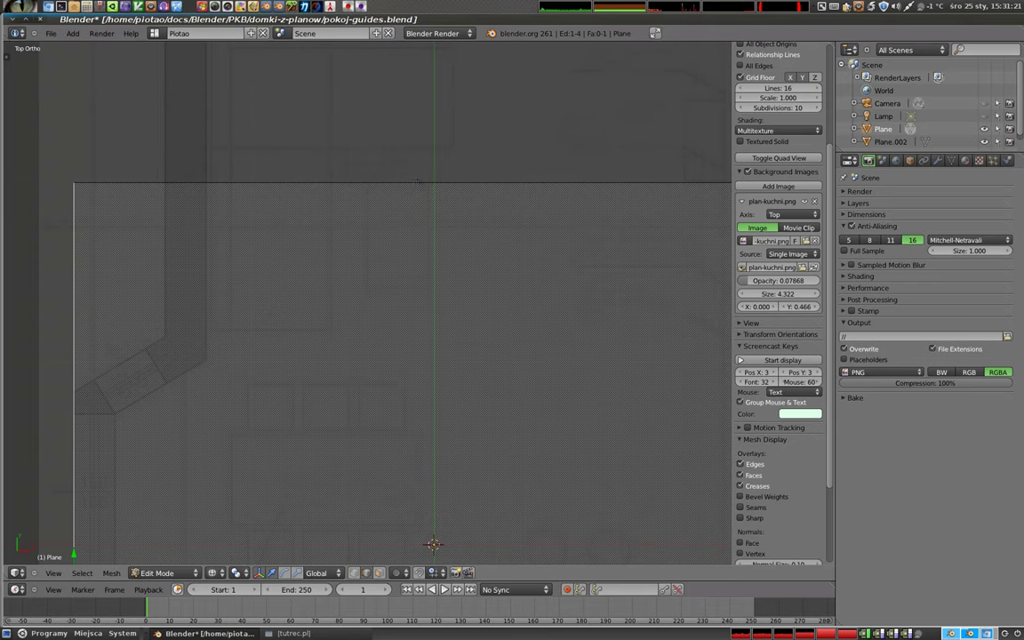
key(KP_Decimal)
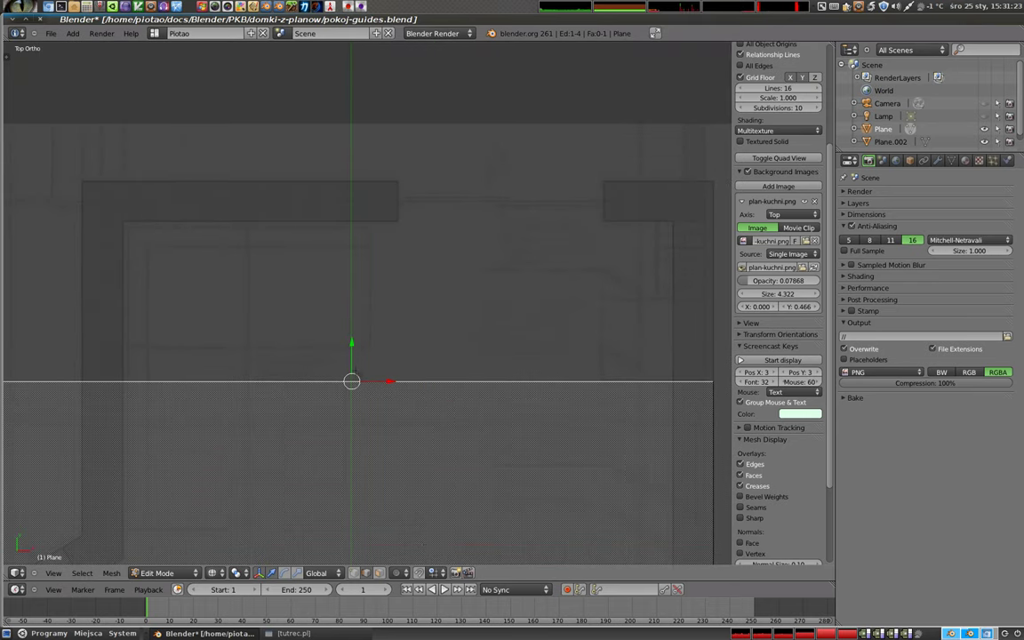
key(g)
key(y)
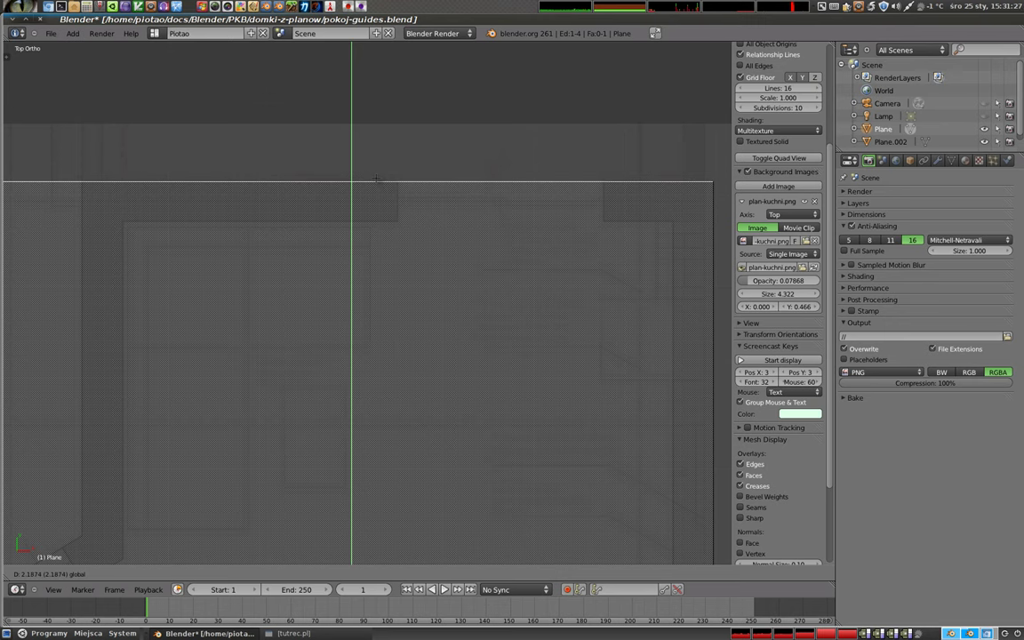
click(376, 180)
shift+middle_drag(376, 180, 174, 231)
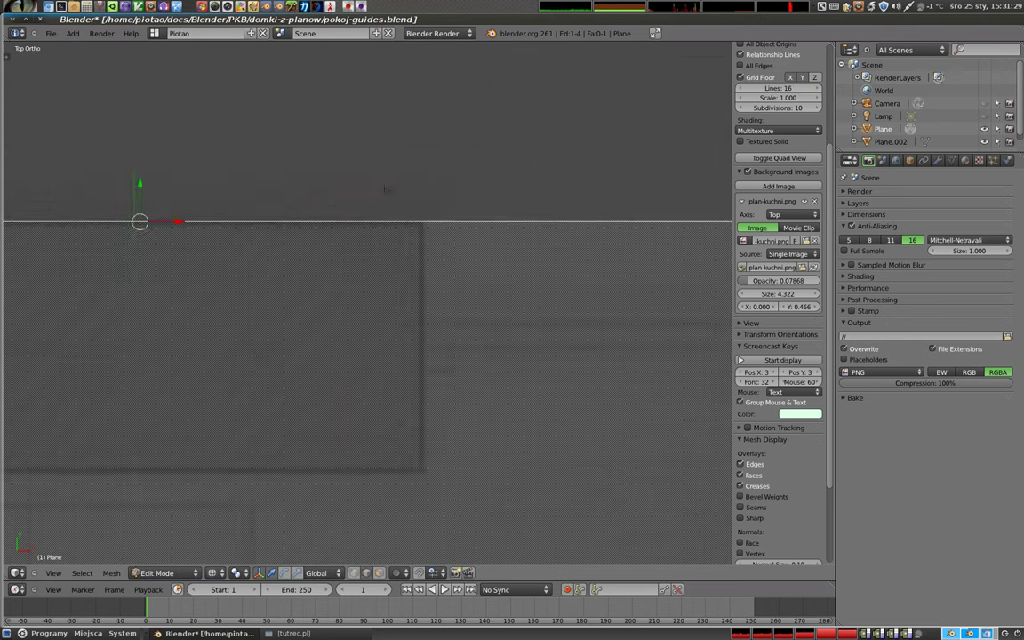
key(g)
key(y)
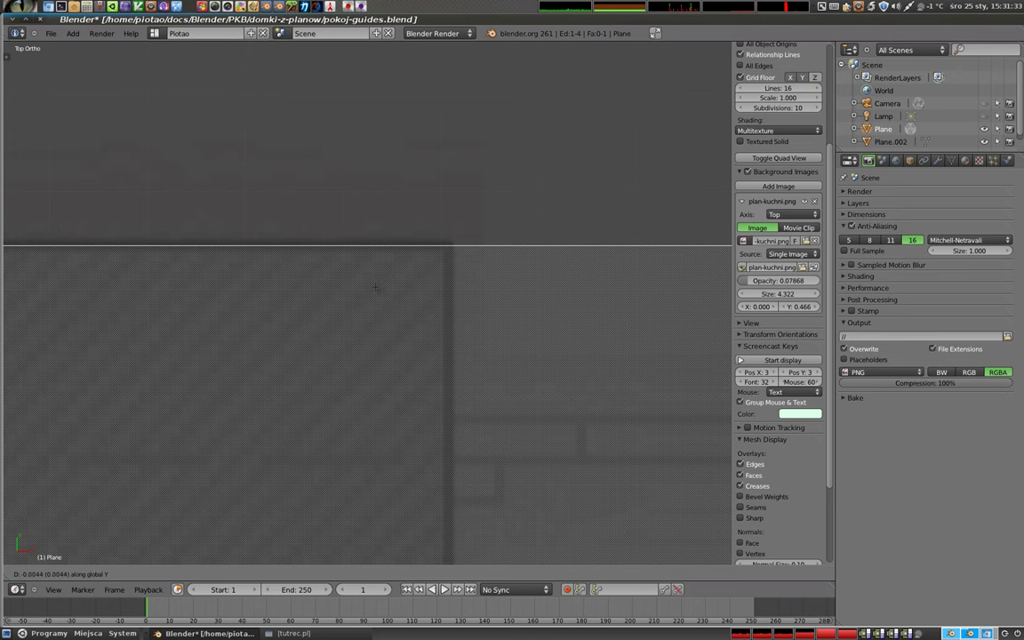
click(376, 288)
scroll(376, 288, down, 5)
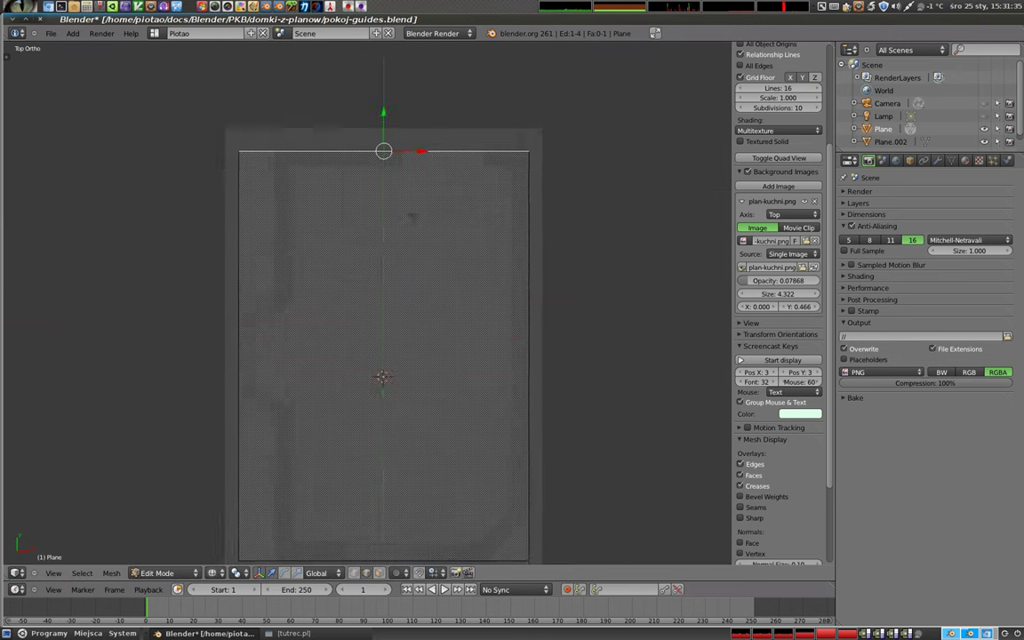
Recentre the plane and begin a loop cut previewing seven evenly spaced loops across it
shift+scroll(413, 217, down, 3)
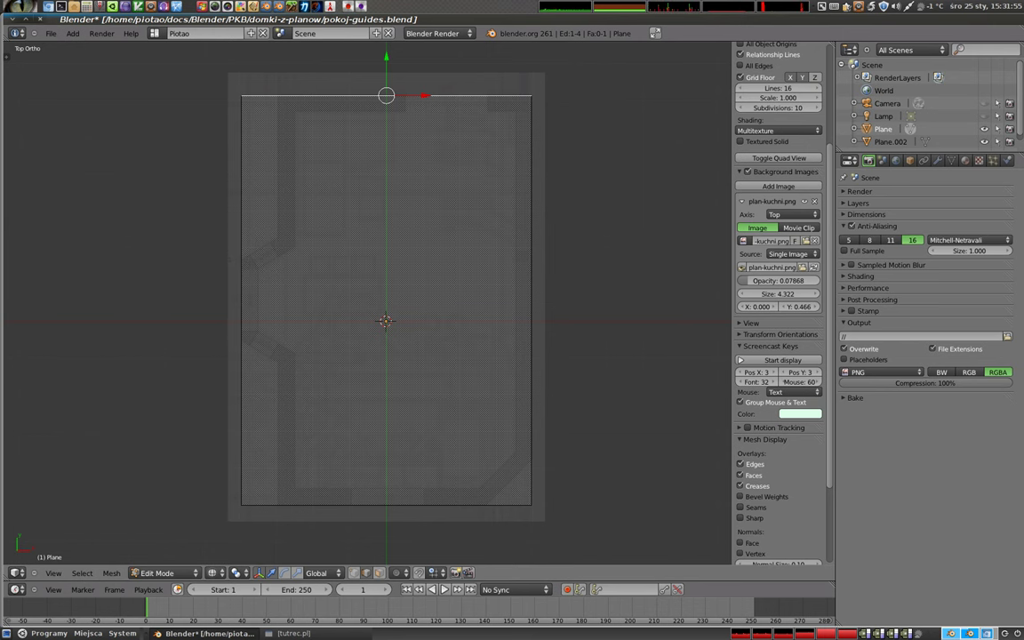
shift+middle_drag(248, 246, 285, 235)
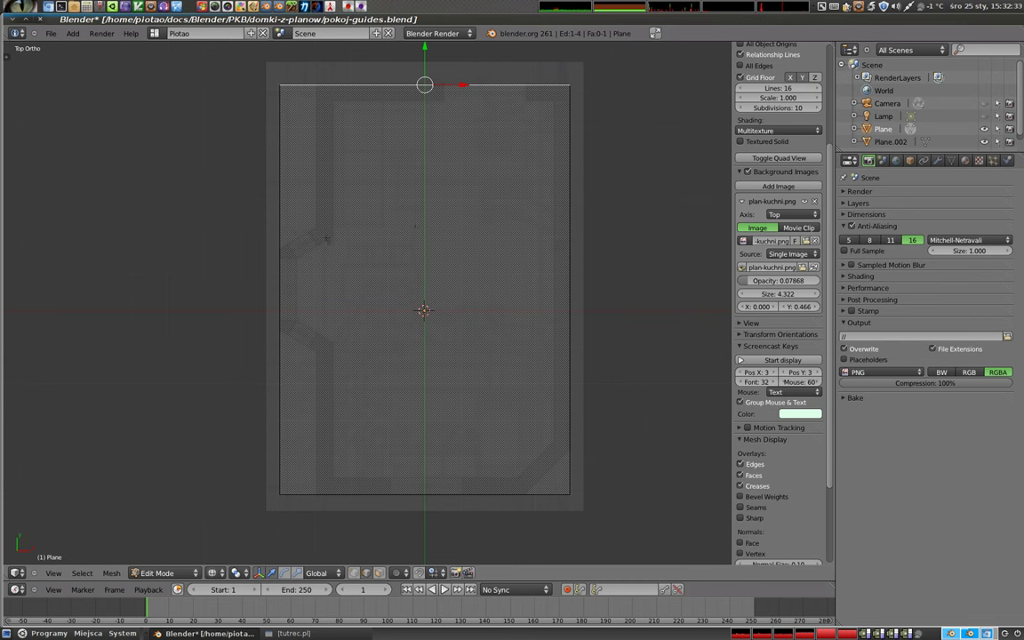
key(ctrl+r)
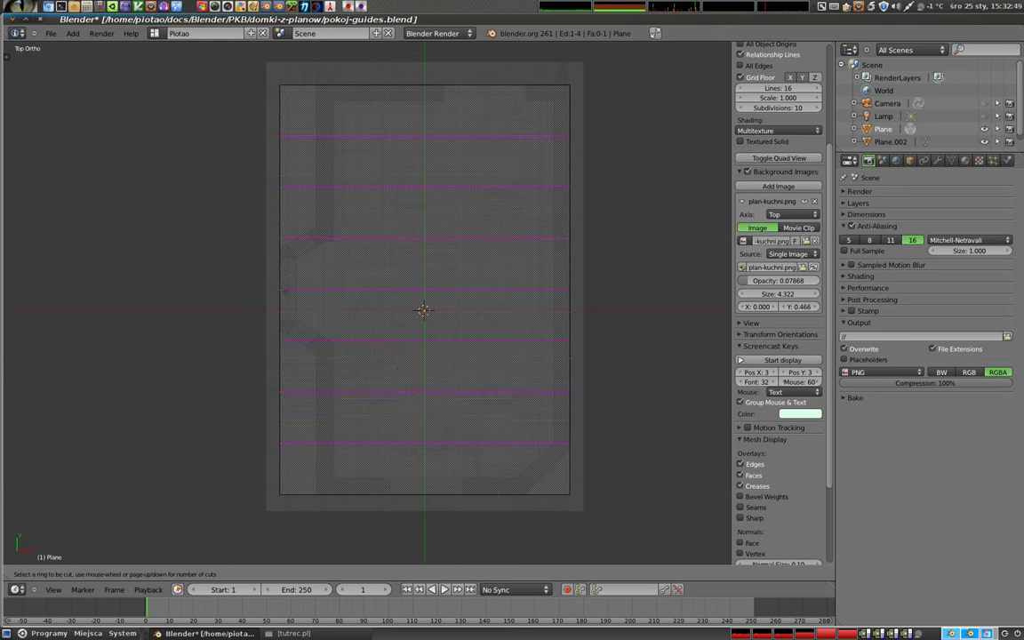
Cancel the pending loop cut, try a single cut at the plane's middle, then undo it
scroll(267, 271, down, 3)
scroll(285, 292, down, 3)
click(286, 292)
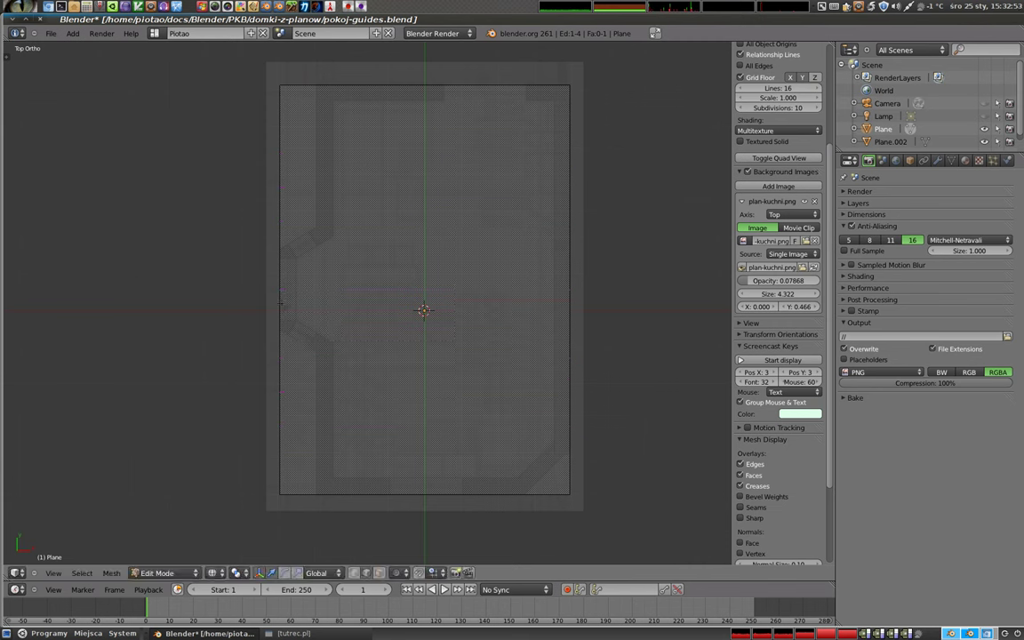
key(ctrl+r)
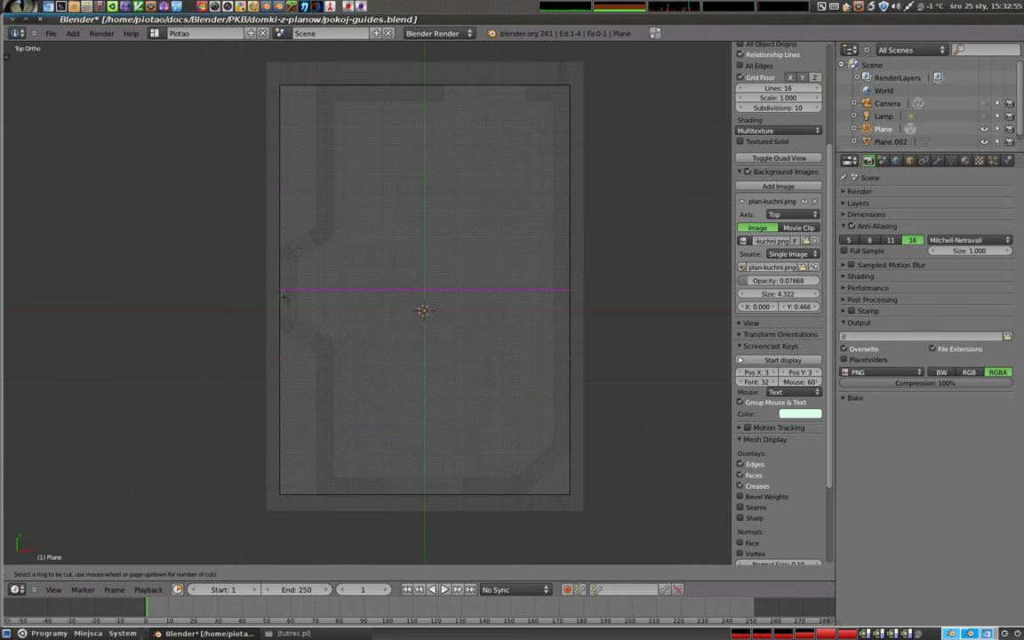
click(285, 292)
click(285, 293)
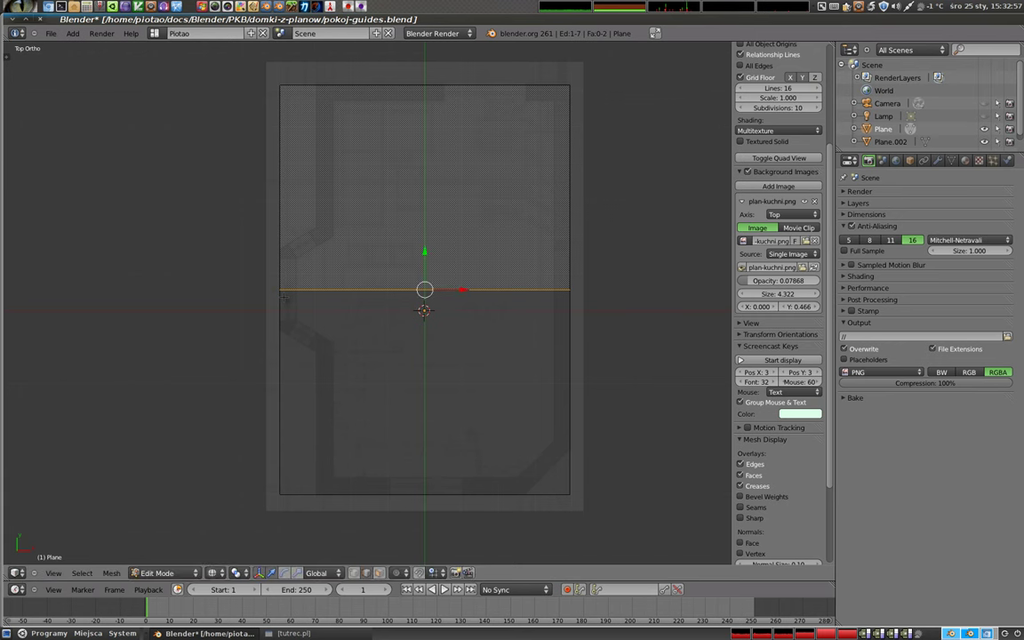
key(t)
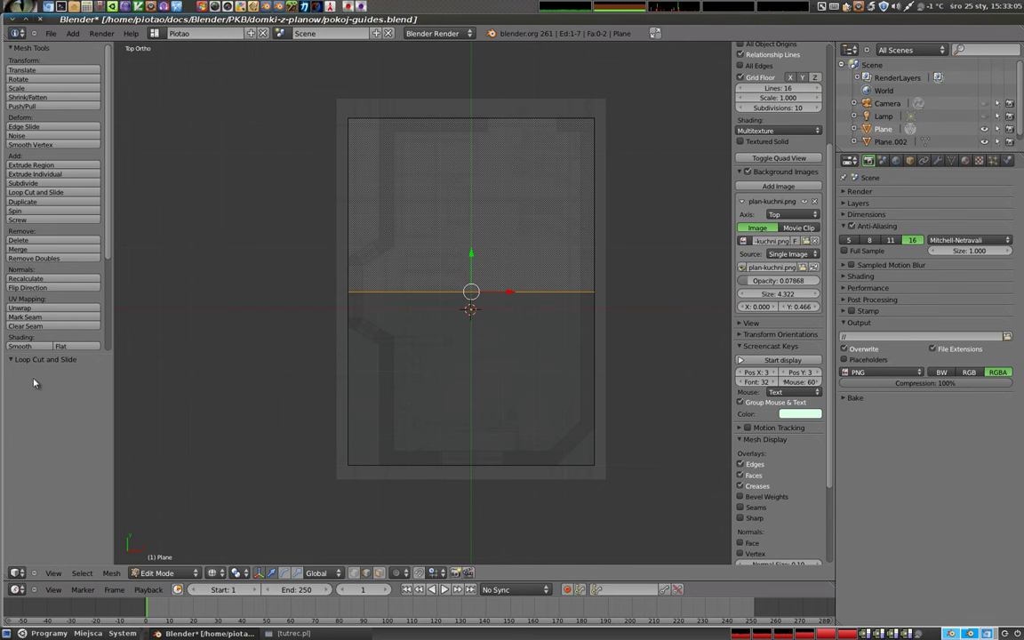
key(ctrl+z)
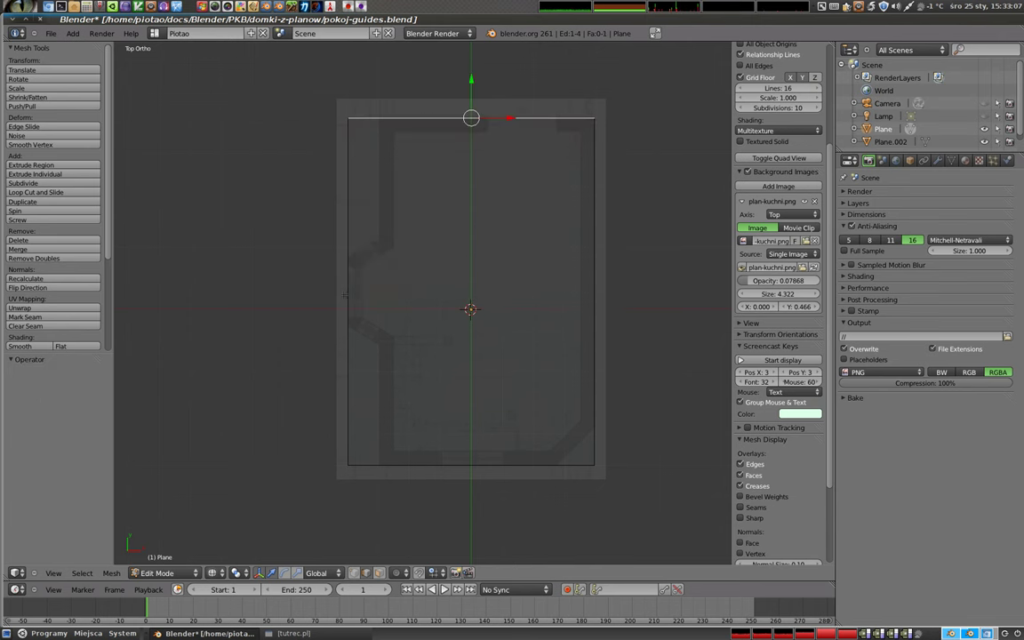
Select the plane's left and right side edges for subdividing
right_click(346, 295)
shift+right_click(595, 294)
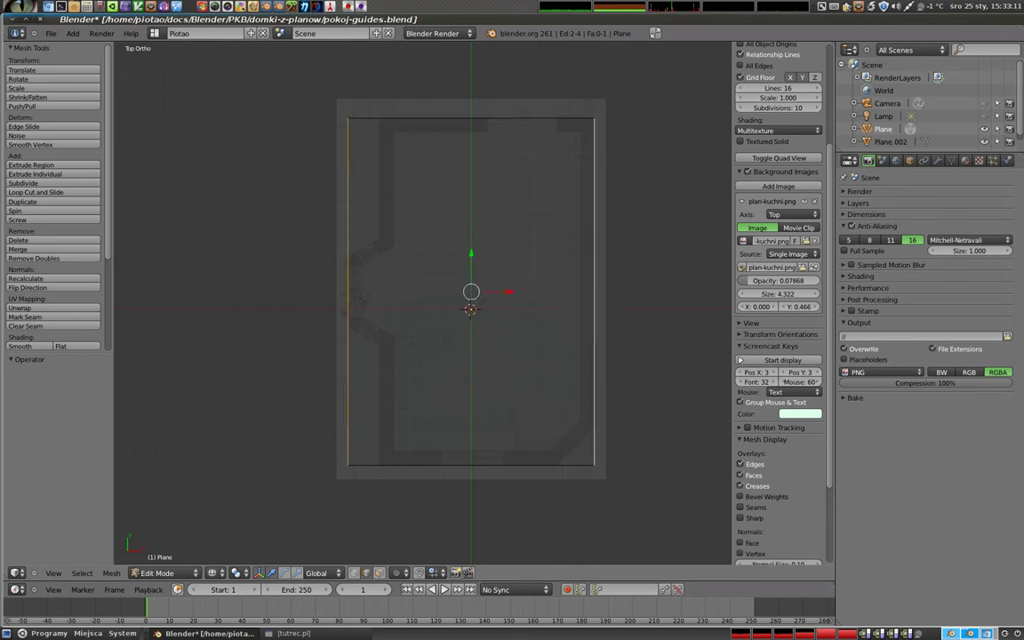
key(w)
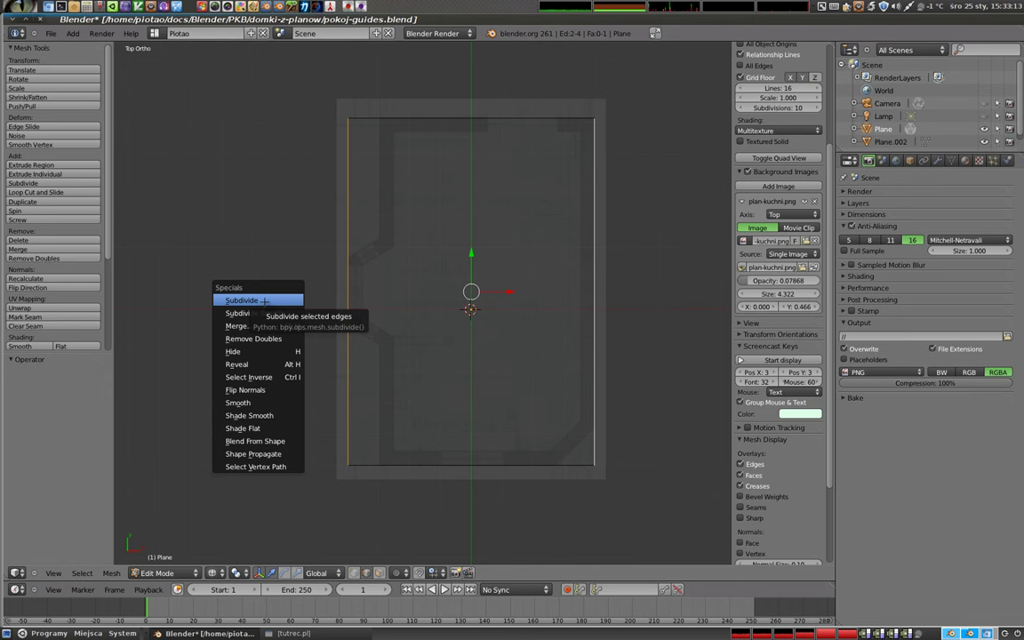
Subdivide the two side edges with Number of Cuts set to 5
click(264, 302)
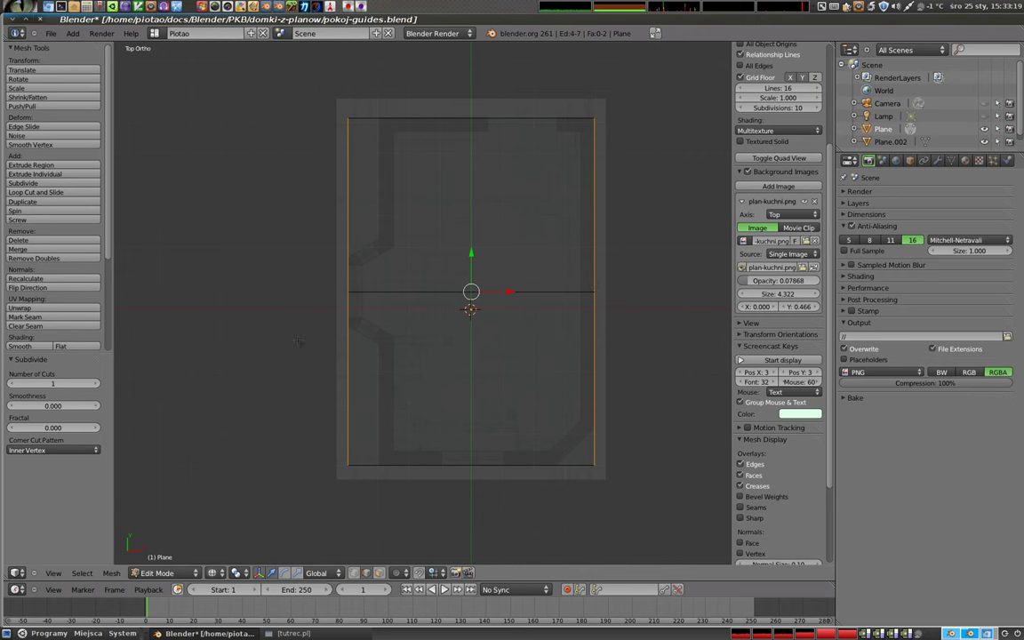
click(96, 383)
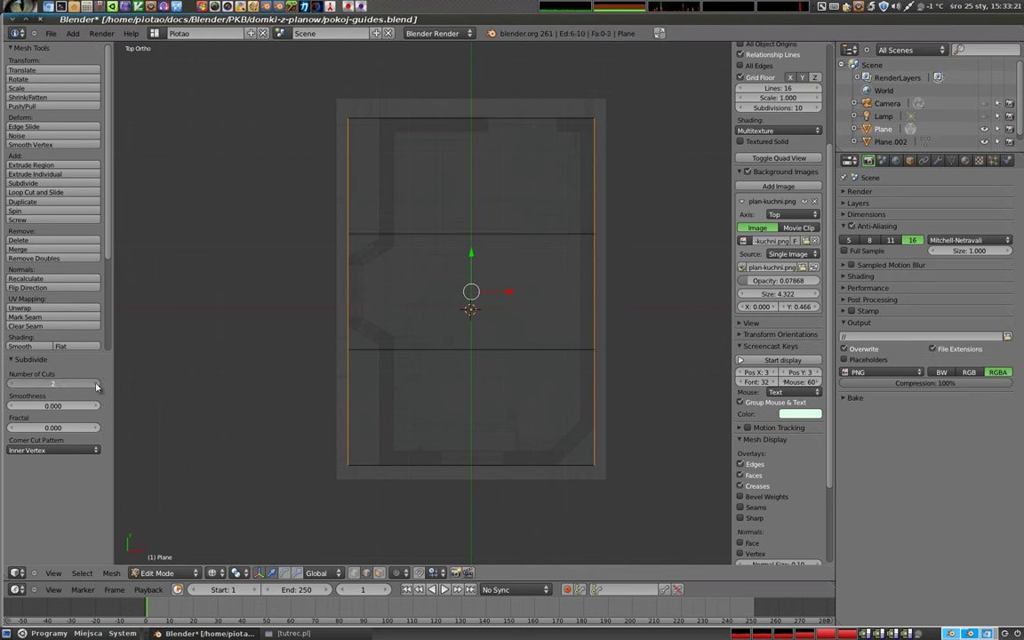
drag(96, 383, 96, 383)
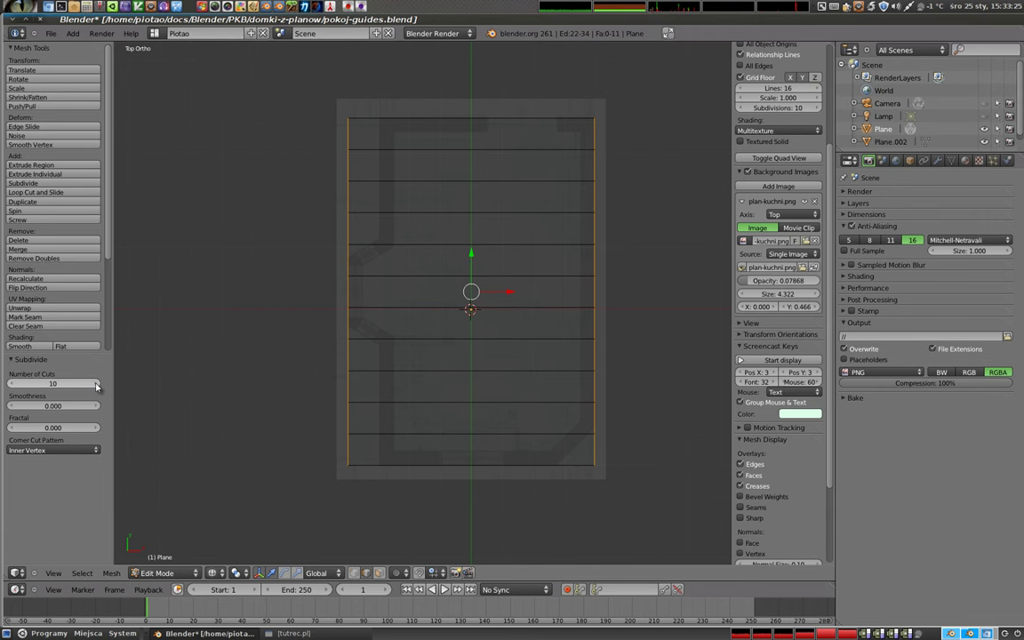
click(10, 383)
click(11, 383)
click(11, 383)
click(11, 383)
click(11, 383)
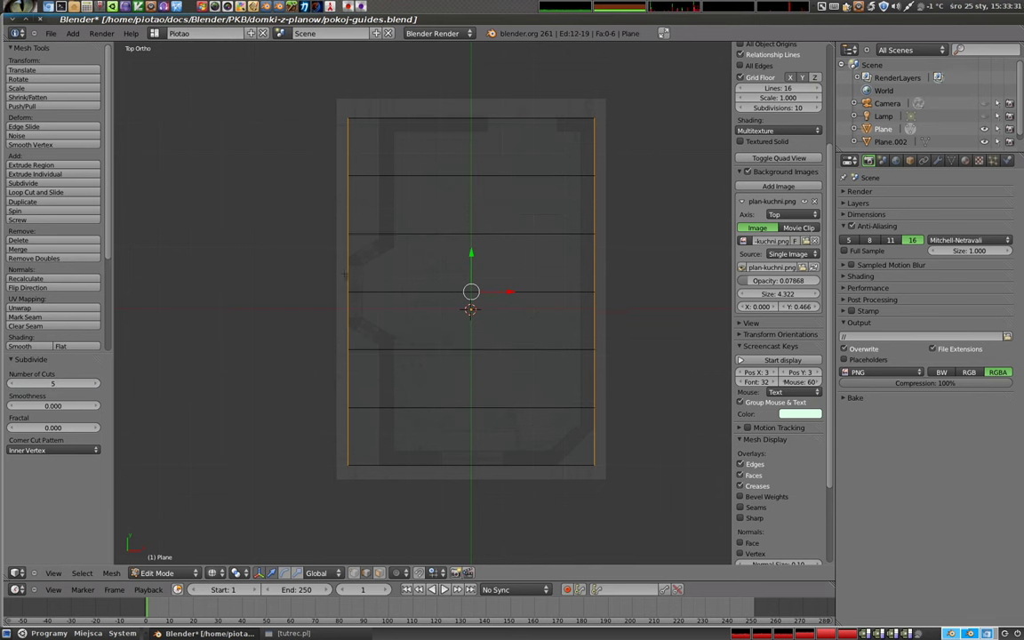
Subdivide the side edges again with Number of Cuts set to 2
key(w)
click(314, 262)
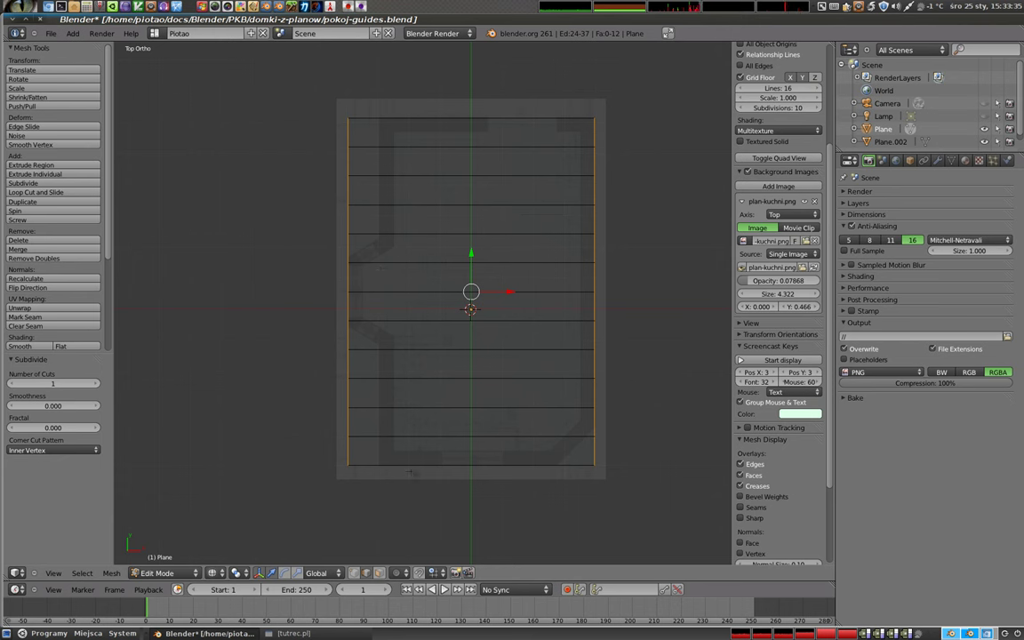
click(96, 383)
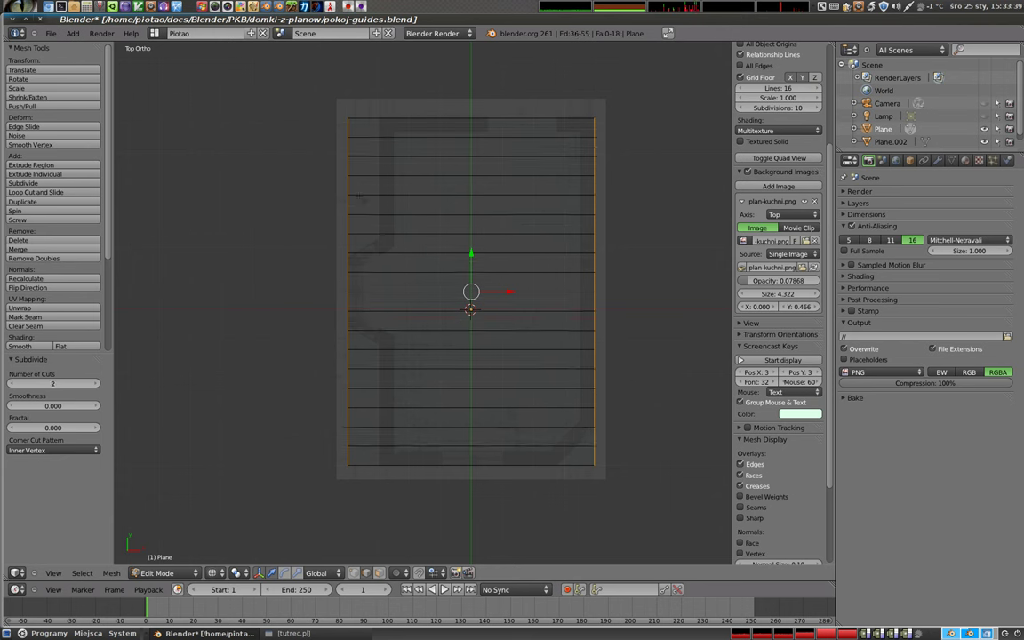
Select the stack of horizontal strip edges from the top down to the bottom
right_click(404, 137)
shift+right_click(404, 157)
shift+right_click(404, 176)
shift+right_click(404, 195)
shift+right_click(405, 214)
shift+right_click(406, 233)
right_click(417, 137)
shift+right_click(418, 157)
shift+right_click(419, 175)
shift+right_click(418, 194)
shift+right_click(419, 215)
shift+right_click(420, 233)
shift+right_click(421, 253)
shift+right_click(420, 273)
shift+right_click(420, 291)
shift+right_click(419, 311)
shift+right_click(418, 330)
shift+right_click(418, 349)
shift+right_click(417, 368)
shift+right_click(418, 388)
shift+right_click(418, 407)
shift+right_click(418, 426)
shift+right_click(418, 445)
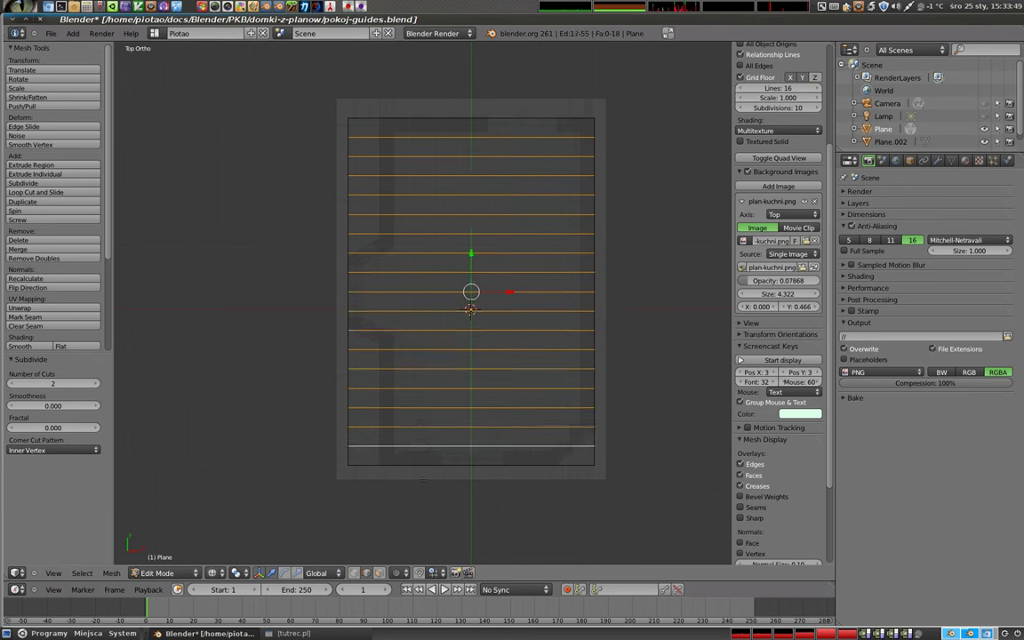
Add a new loop cut near the plane's bottom edge without sliding it
key(ctrl+r)
click(418, 457)
right_click(510, 433)
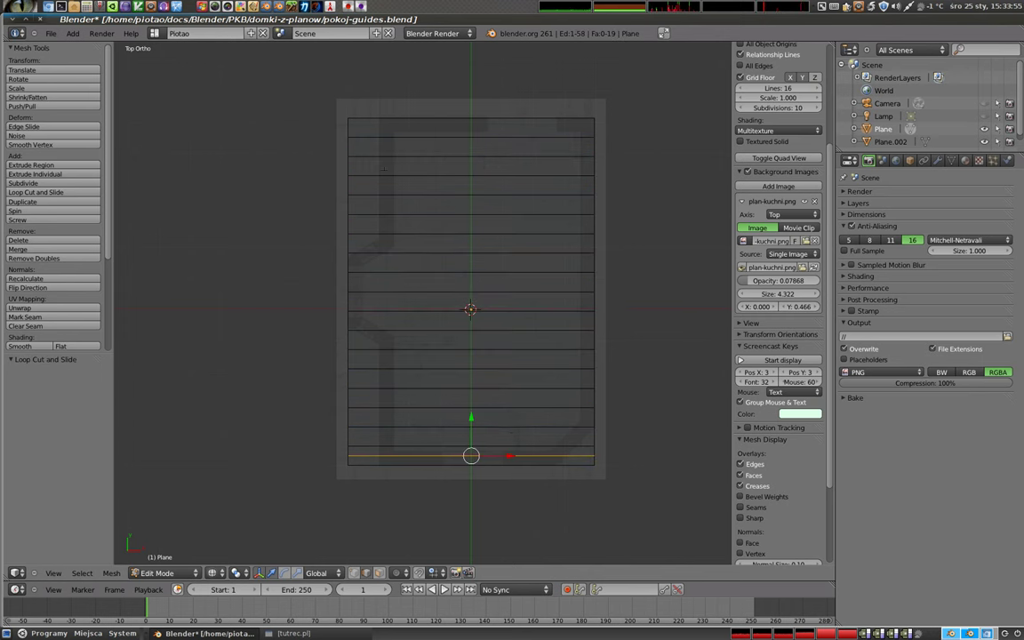
Move a horizontal edge near the top 0.187 along Y and frame the whole mesh
scroll(376, 172, up, 3)
scroll(347, 226, up, 4)
shift+middle_drag(480, 266, 493, 287)
right_click(480, 237)
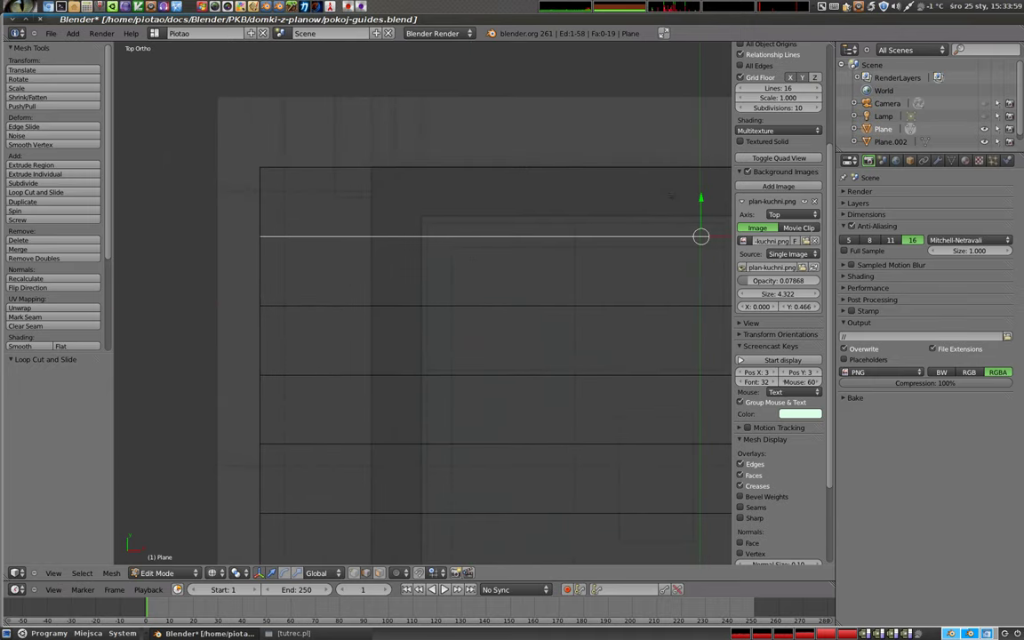
drag(701, 197, 690, 177)
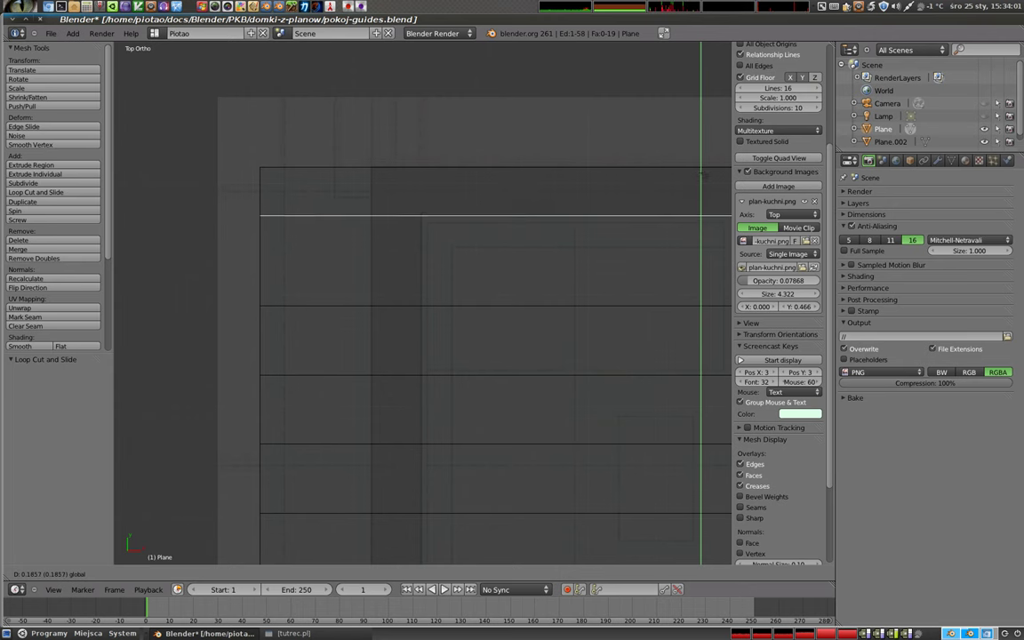
key(Home)
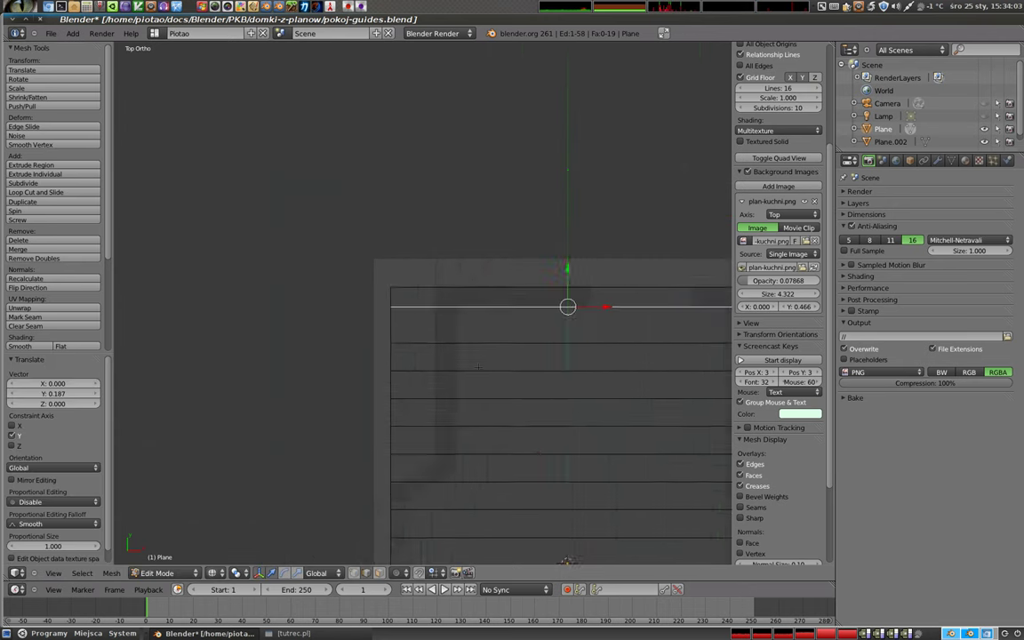
key(ctrl+z)
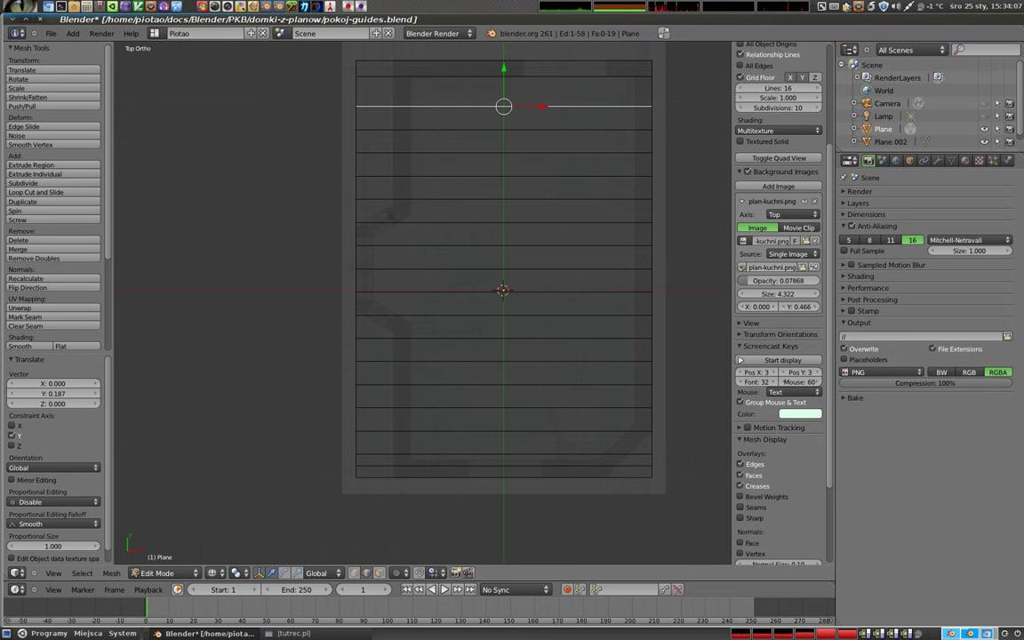
Add all seventeen horizontal edges of the plane to the selection, bottom edges included
right_click(463, 199)
shift+right_click(462, 175)
shift+right_click(462, 130)
shift+right_click(462, 106)
shift+right_click(462, 153)
shift+right_click(462, 221)
shift+right_click(462, 244)
shift+right_click(462, 268)
shift+right_click(460, 290)
shift+right_click(462, 313)
shift+right_click(463, 337)
shift+right_click(463, 361)
shift+right_click(463, 383)
shift+right_click(465, 431)
shift+right_click(463, 407)
shift+right_click(462, 454)
shift+right_click(463, 465)
Scale the selected edges along Y to 0.135, squeezing them into a narrow central band
key(s)
key(y)
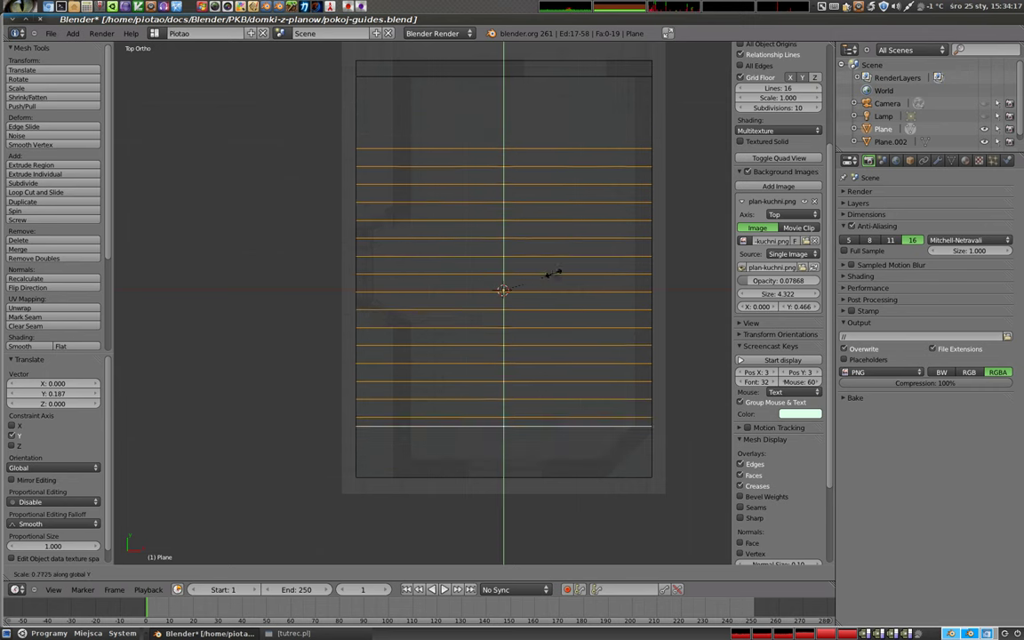
click(505, 282)
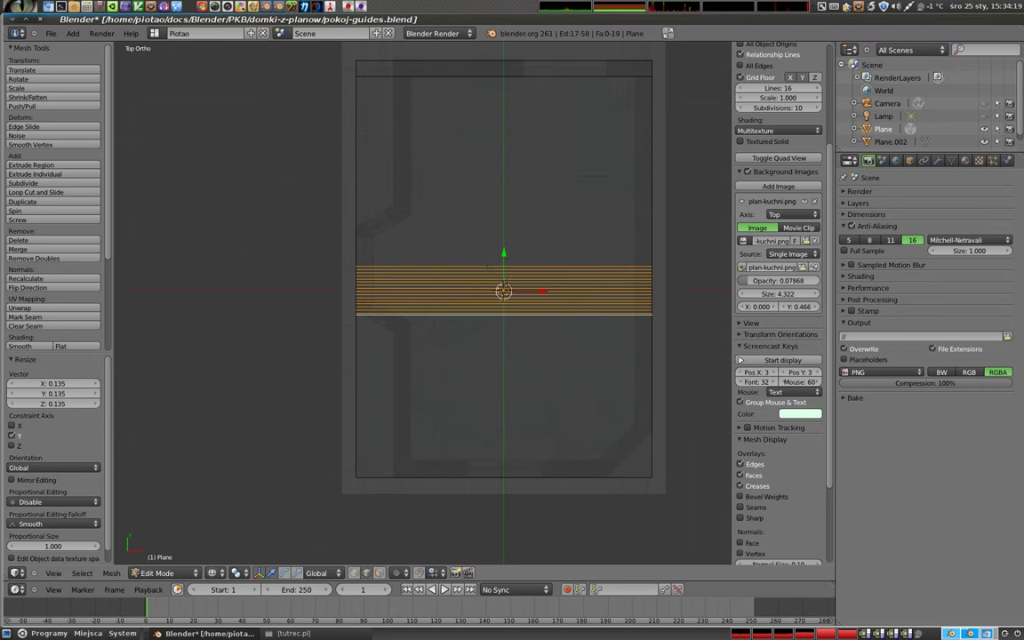
Select the top edge alone and move it up along Y toward the upper wall line
right_click(440, 265)
scroll(431, 264, up, 1)
shift+middle_drag(431, 264, 512, 258)
scroll(512, 257, up, 2)
key(g)
key(y)
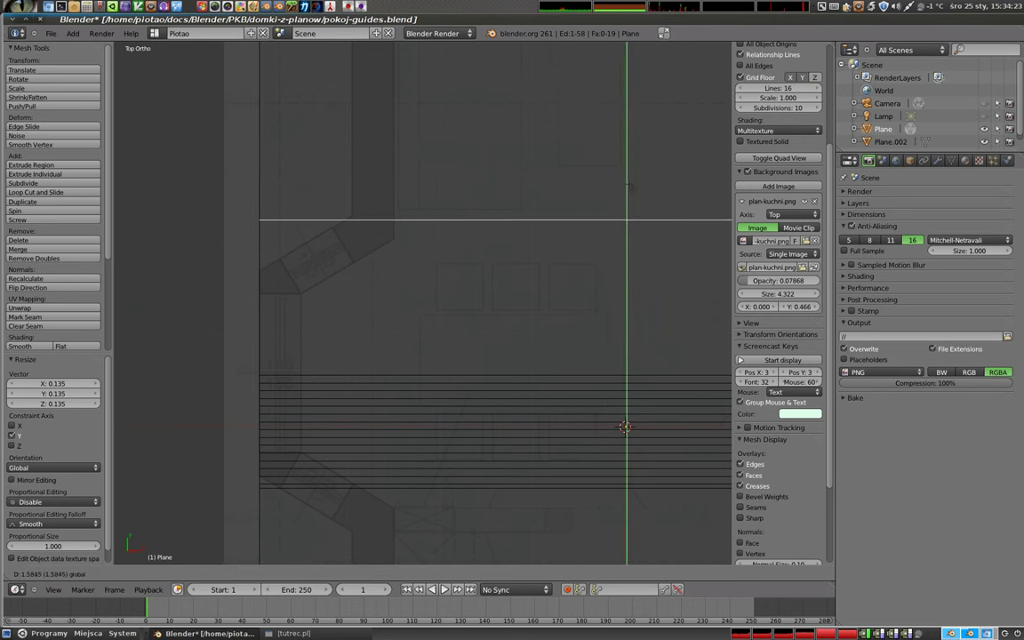
click(644, 132)
Zoom in on the wall corner and fine-tune the edge's Y position onto the line
scroll(362, 138, up, 3)
scroll(362, 138, up, 2)
shift+middle_drag(360, 138, 360, 244)
key(g)
key(y)
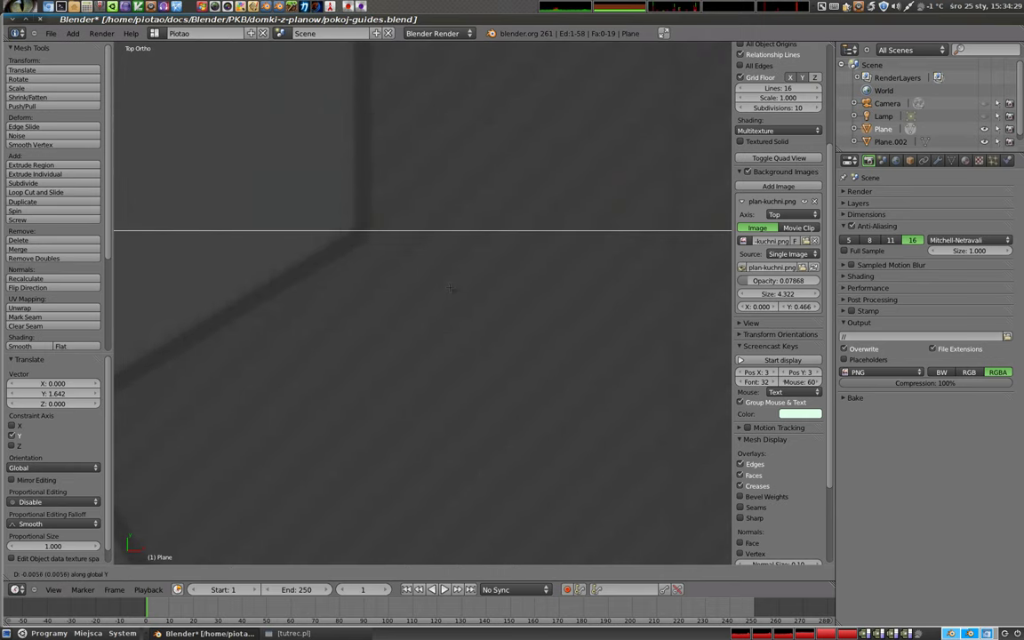
click(454, 289)
Move the edge up along Y onto the upper horizontal wall line by the diagonal corner
scroll(453, 289, down, 2)
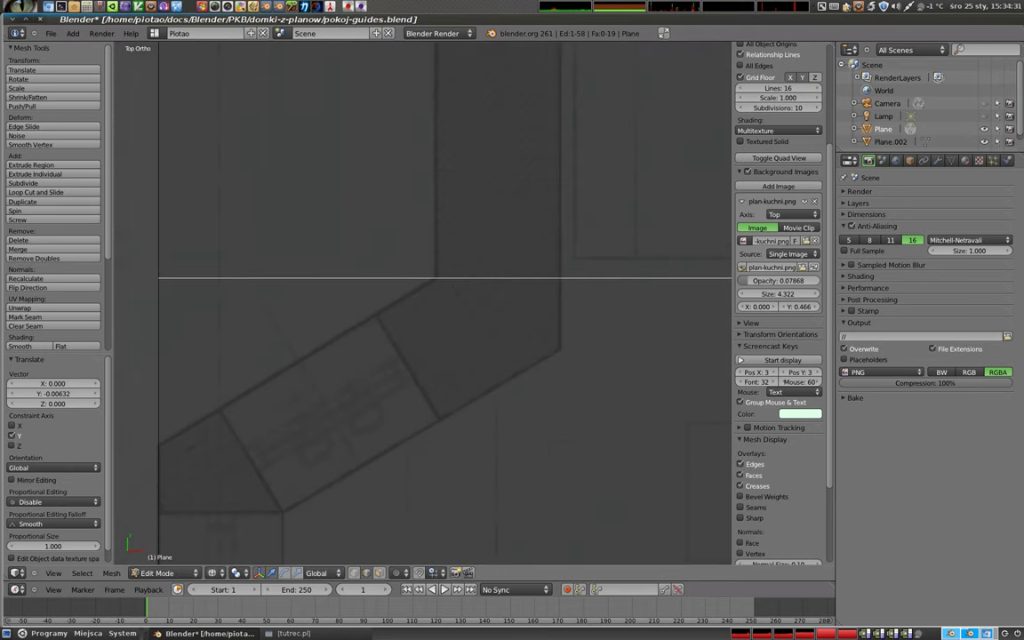
shift+middle_drag(453, 289, 445, 338)
shift+middle_drag(457, 203, 447, 388)
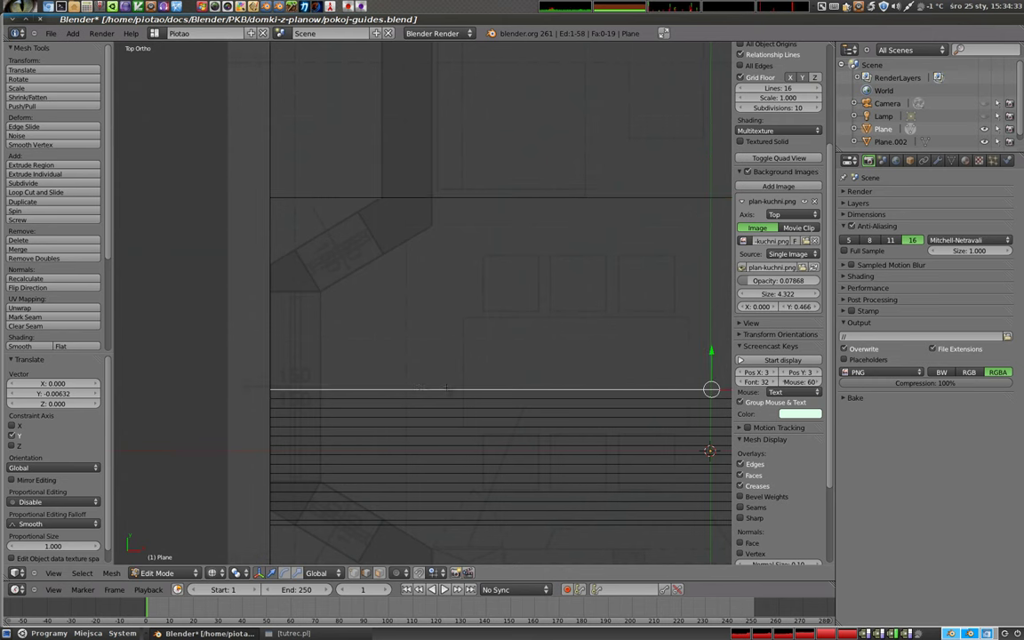
key(g)
key(y)
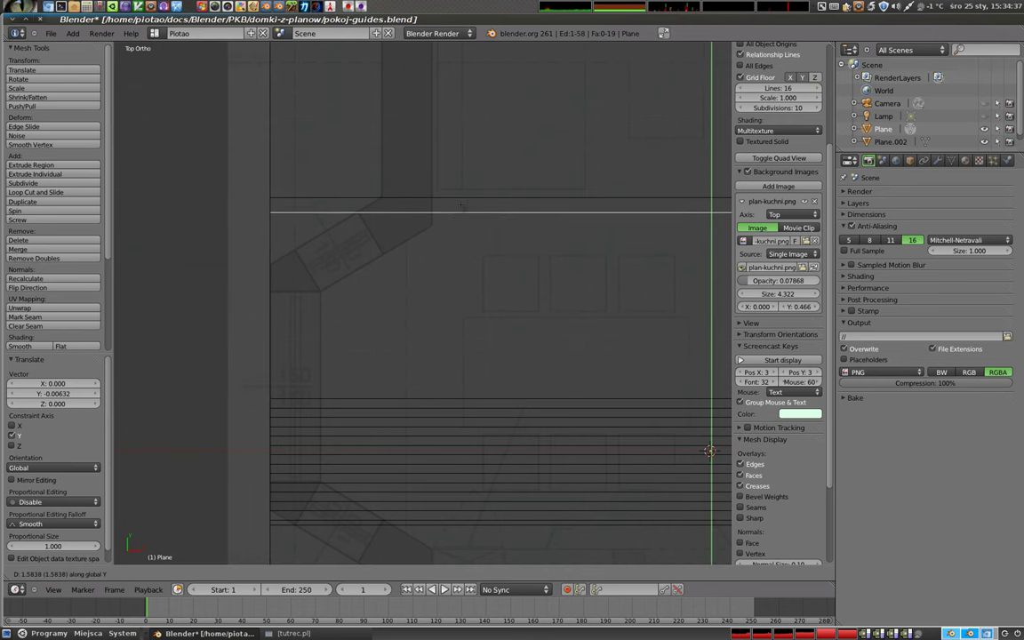
click(382, 216)
Zoom in and nudge the edge along Y so it sits exactly on the wall line
scroll(381, 218, up, 4)
scroll(387, 212, up, 3)
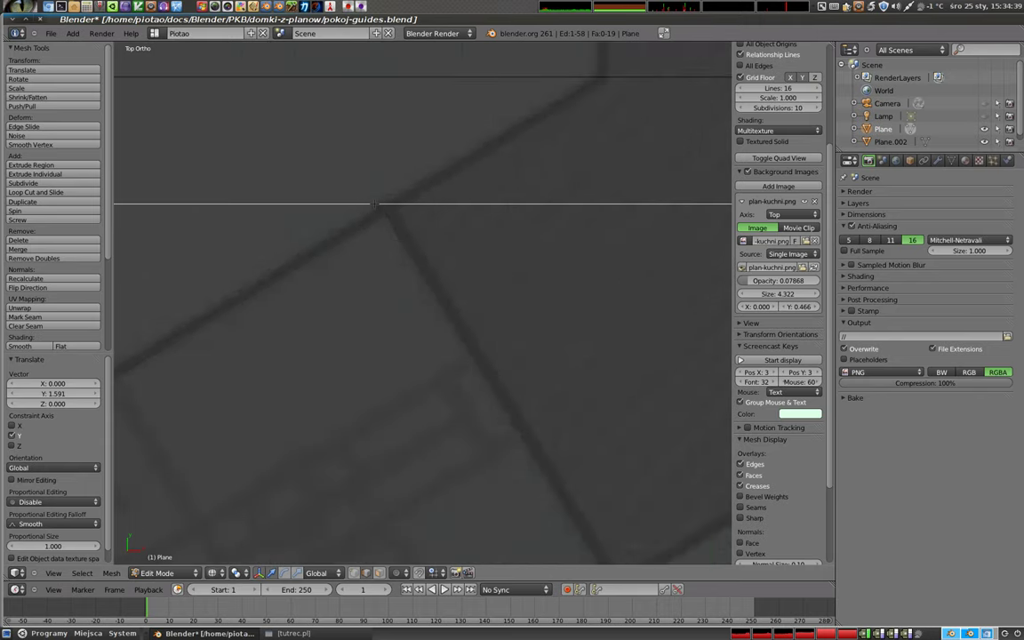
scroll(395, 206, up, 1)
key(g)
key(y)
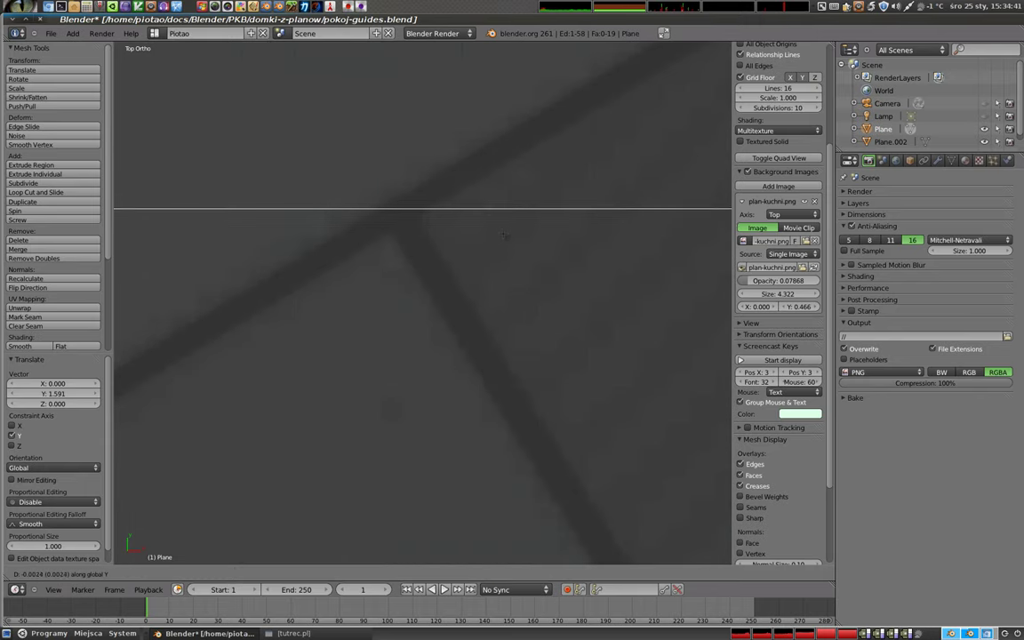
click(502, 238)
Raise the top edge of the lower stack 1.548 units along Y onto the second wall line
scroll(502, 240, down, 2)
scroll(499, 247, down, 2)
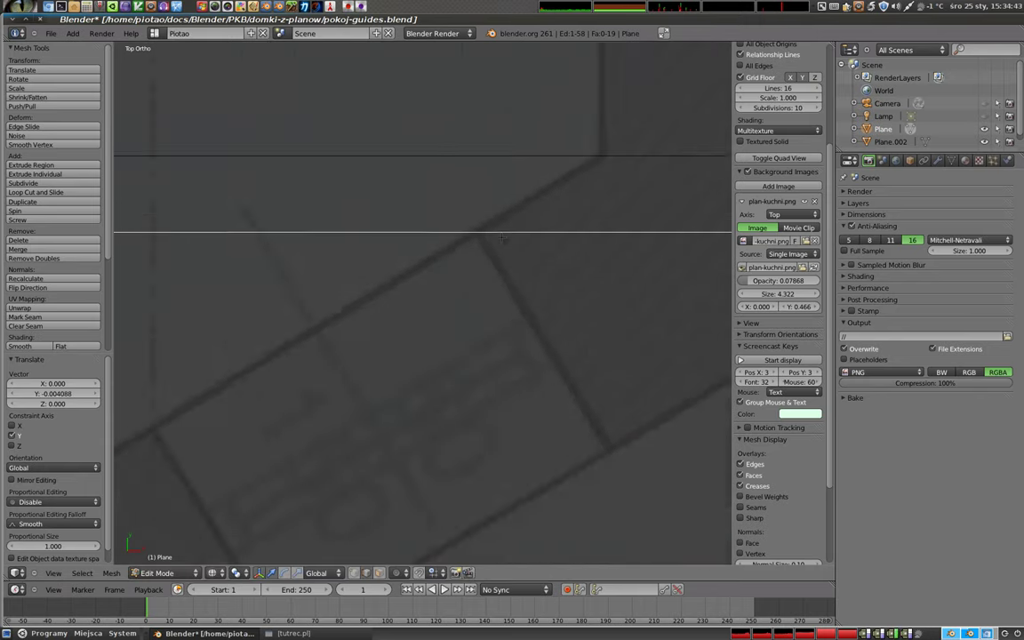
scroll(496, 256, down, 1)
shift+middle_drag(497, 256, 423, 220)
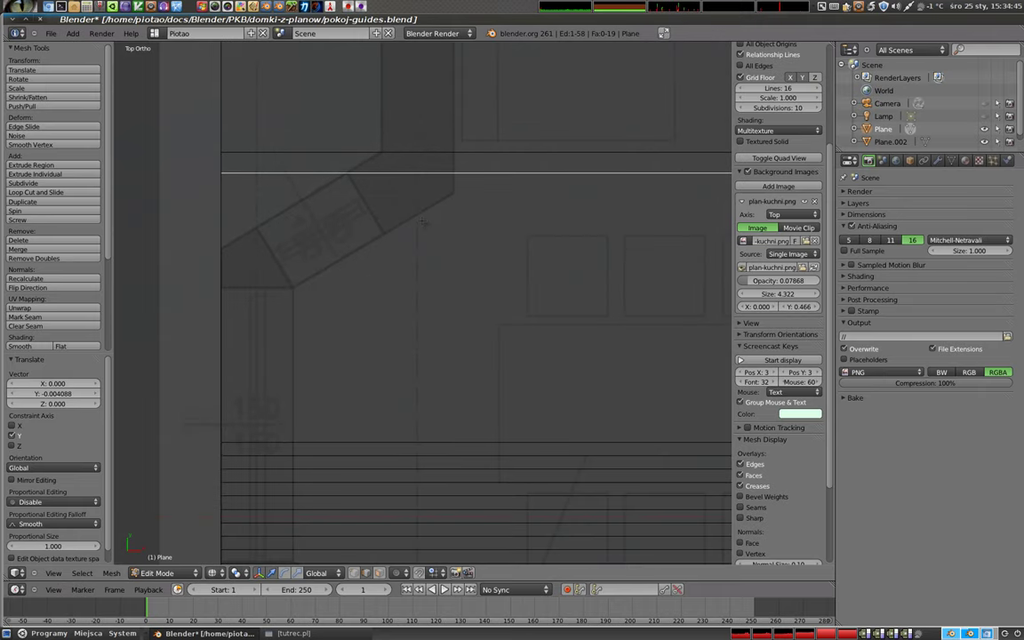
right_click(445, 442)
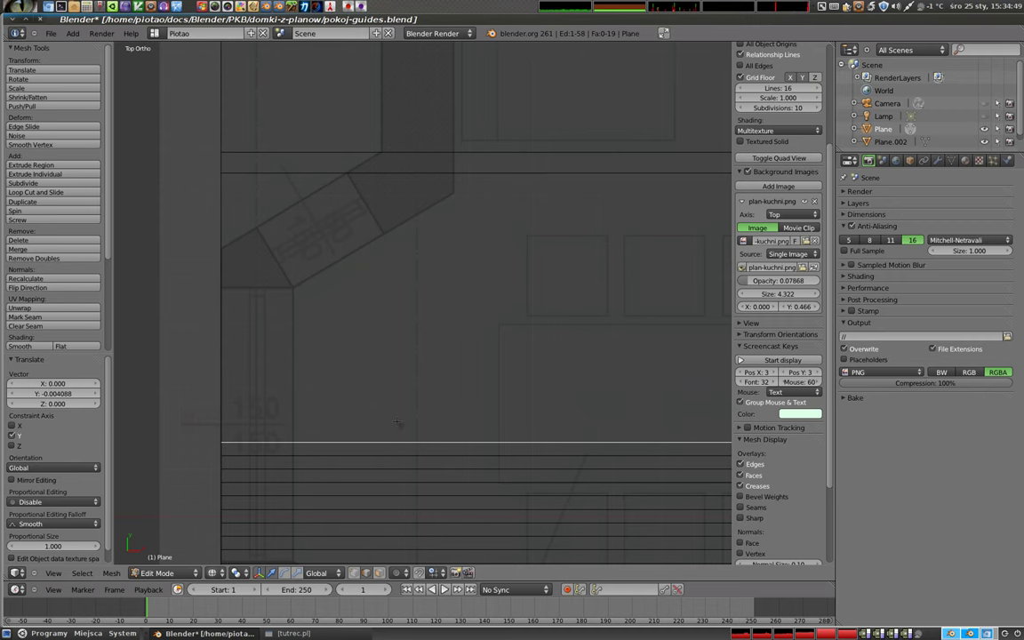
key(g)
right_click(421, 337)
key(g)
key(y)
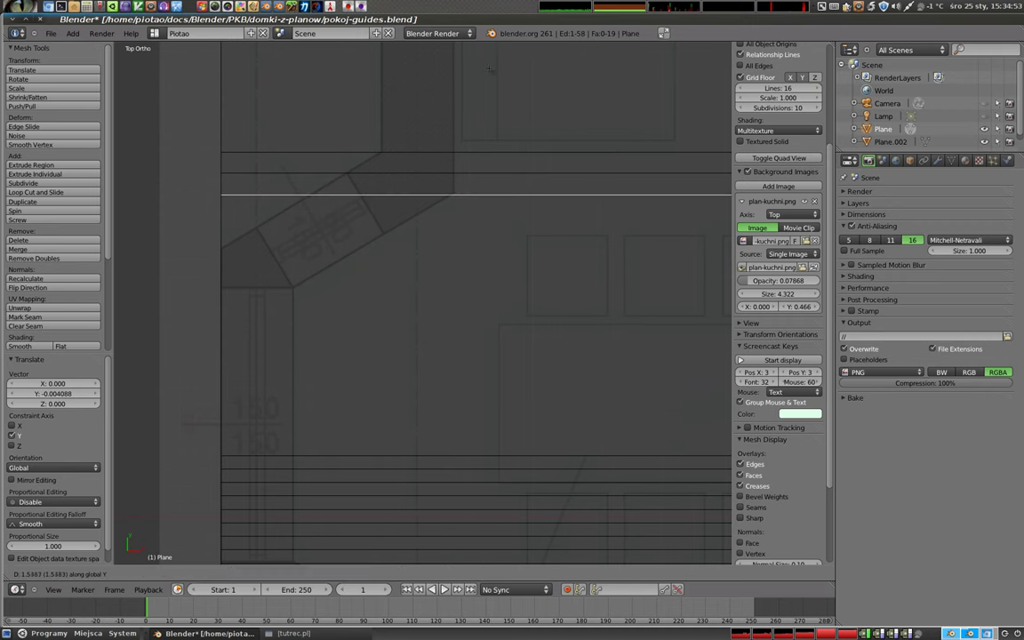
click(489, 68)
scroll(458, 195, up, 3)
scroll(458, 195, up, 2)
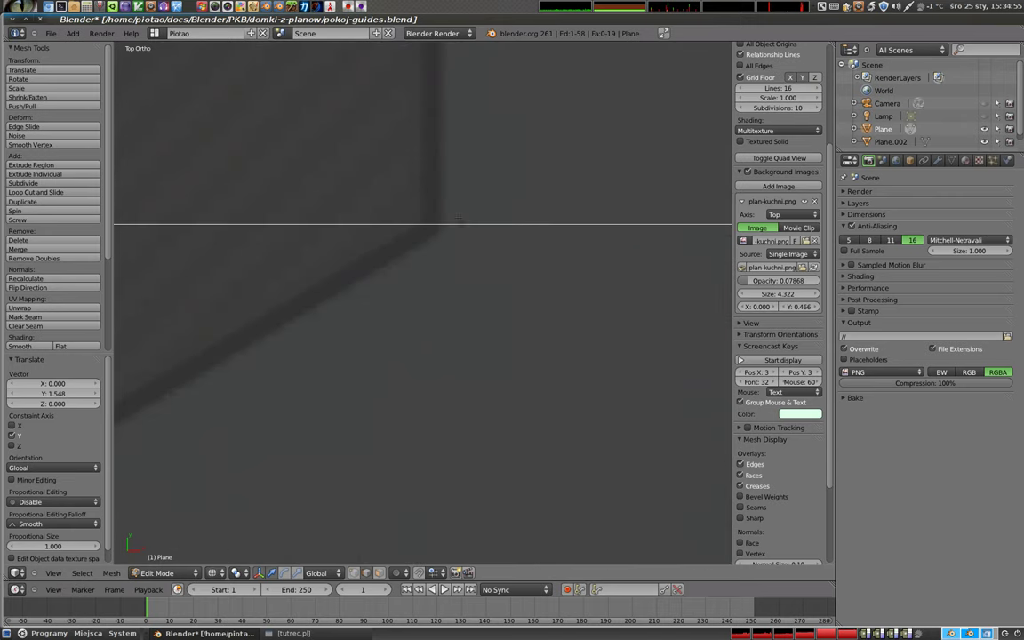
Fine-tune the raised edge along Y onto its wall line, then zoom back out
key(g)
key(y)
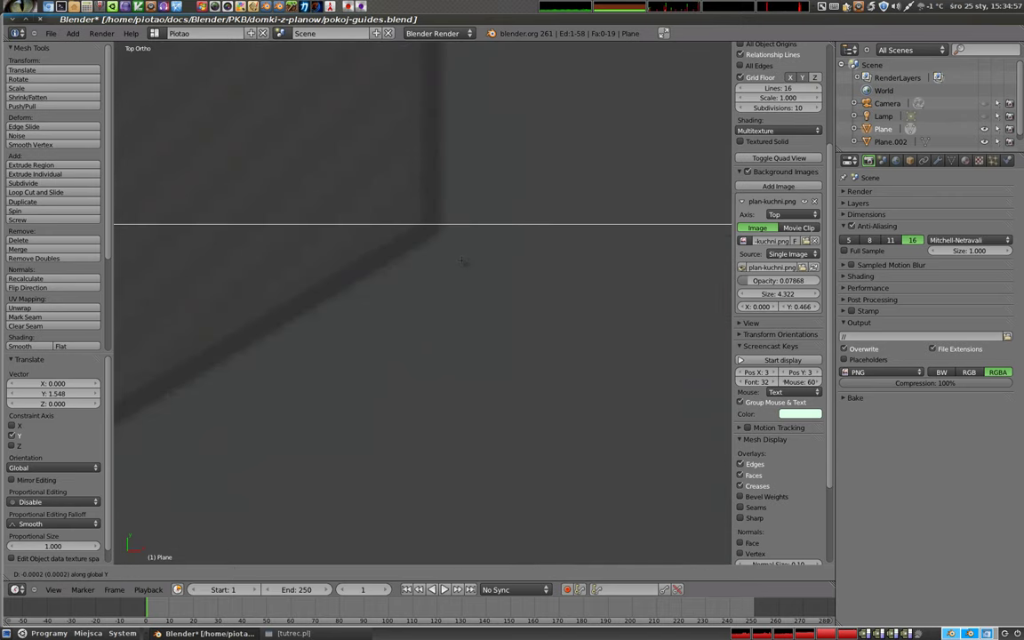
click(461, 273)
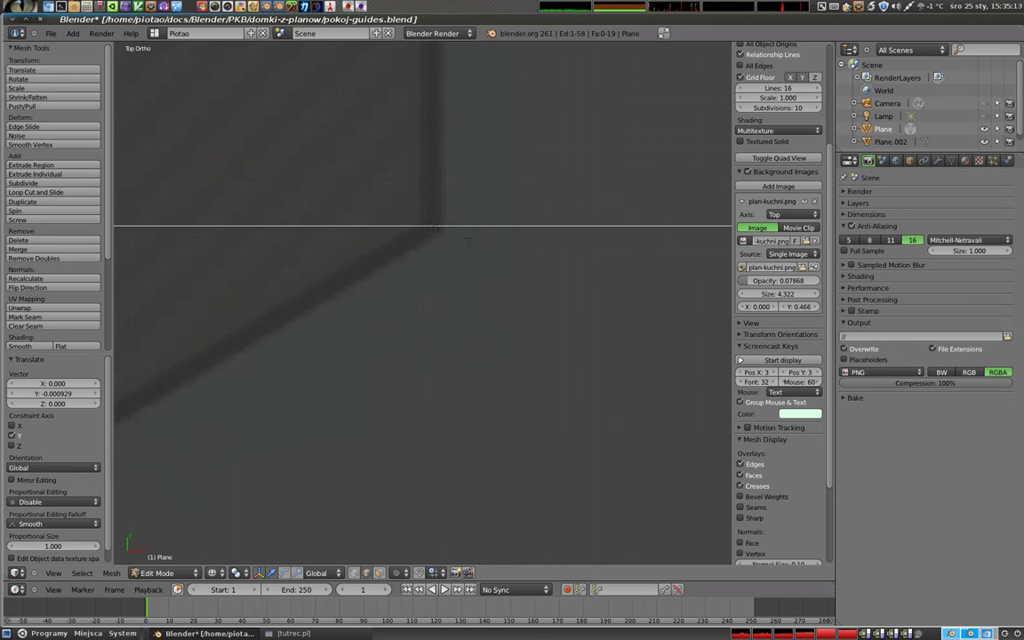
shift+middle_drag(228, 276, 227, 253)
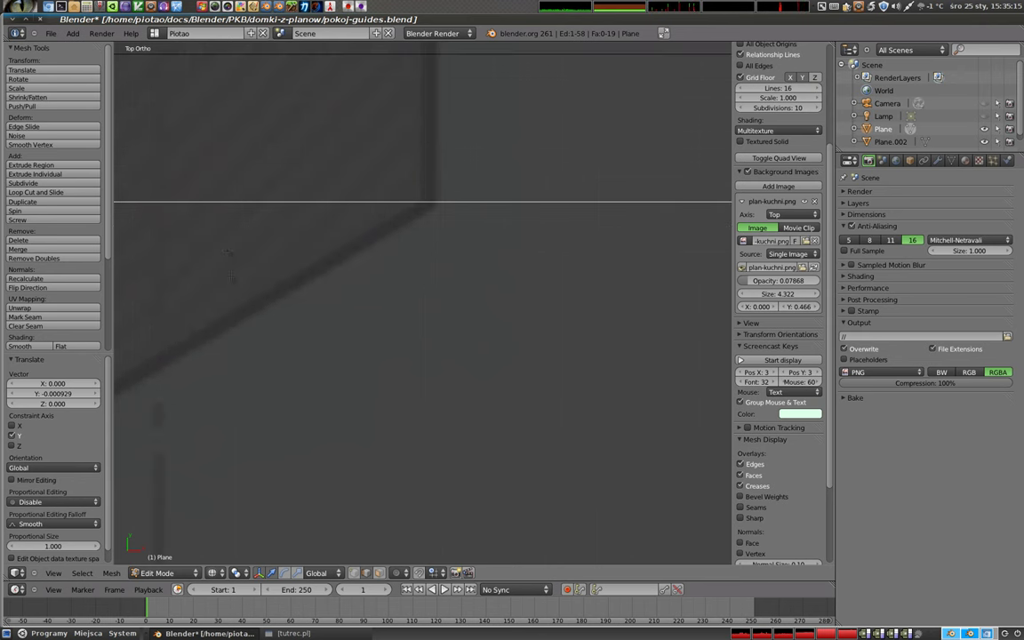
scroll(353, 288, down, 2)
scroll(353, 288, down, 2)
scroll(353, 288, down, 1)
scroll(353, 288, down, 1)
Move the next edge of the lower stack up along Y onto a wall line and nudge it into place
right_click(347, 343)
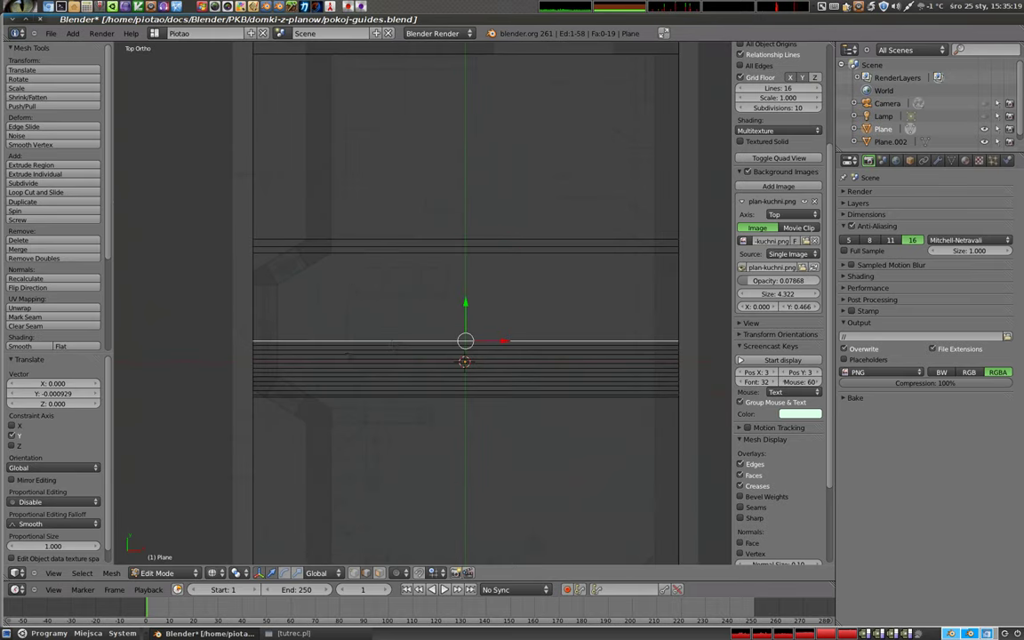
scroll(342, 351, up, 4)
shift+middle_drag(254, 167, 410, 233)
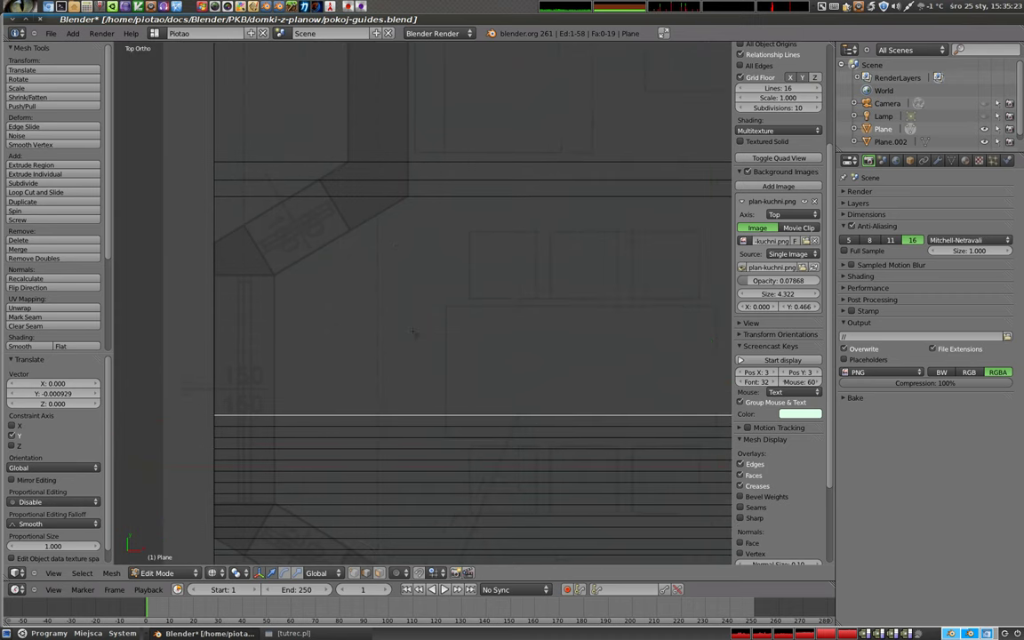
key(g)
key(y)
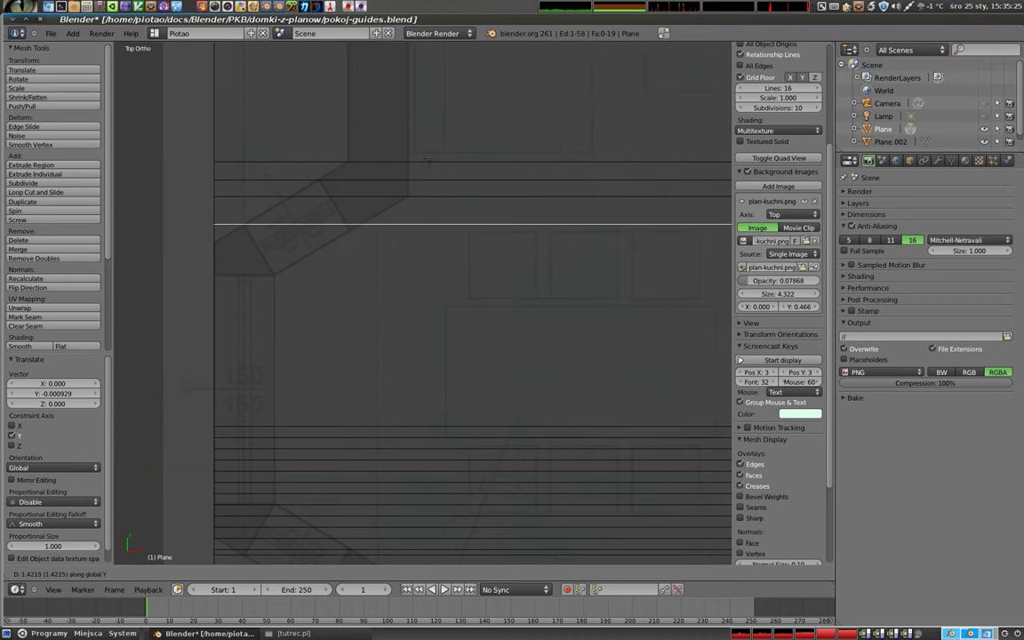
click(429, 151)
scroll(241, 230, up, 5)
scroll(364, 256, up, 3)
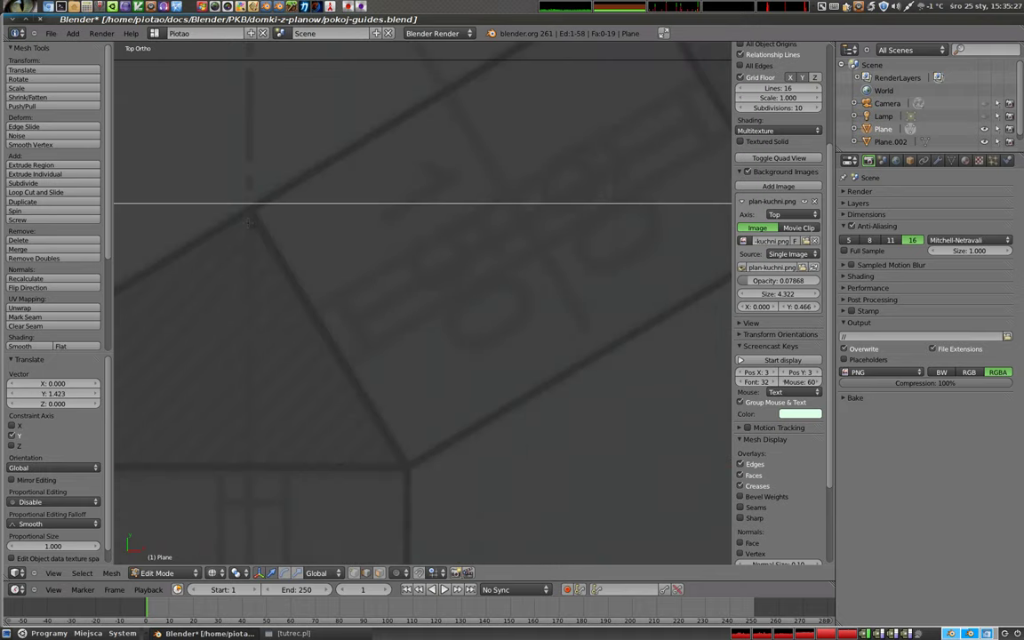
key(g)
key(y)
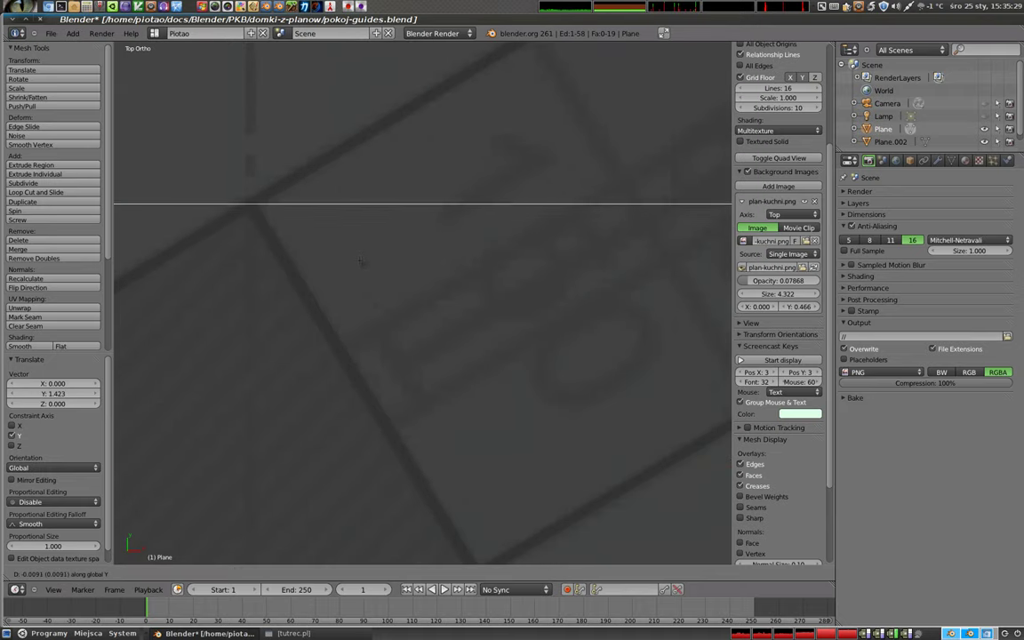
click(364, 264)
Move the stack's bottom edge up along Y and fine-adjust it onto its wall line
scroll(364, 264, down, 3)
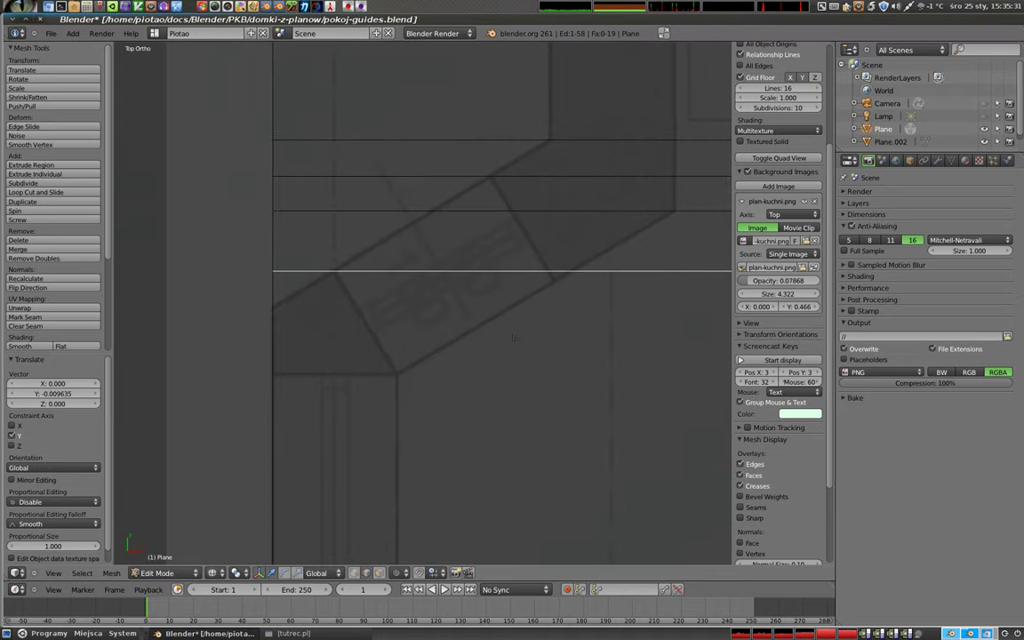
shift+middle_drag(341, 639, 341, 534)
right_click(339, 520)
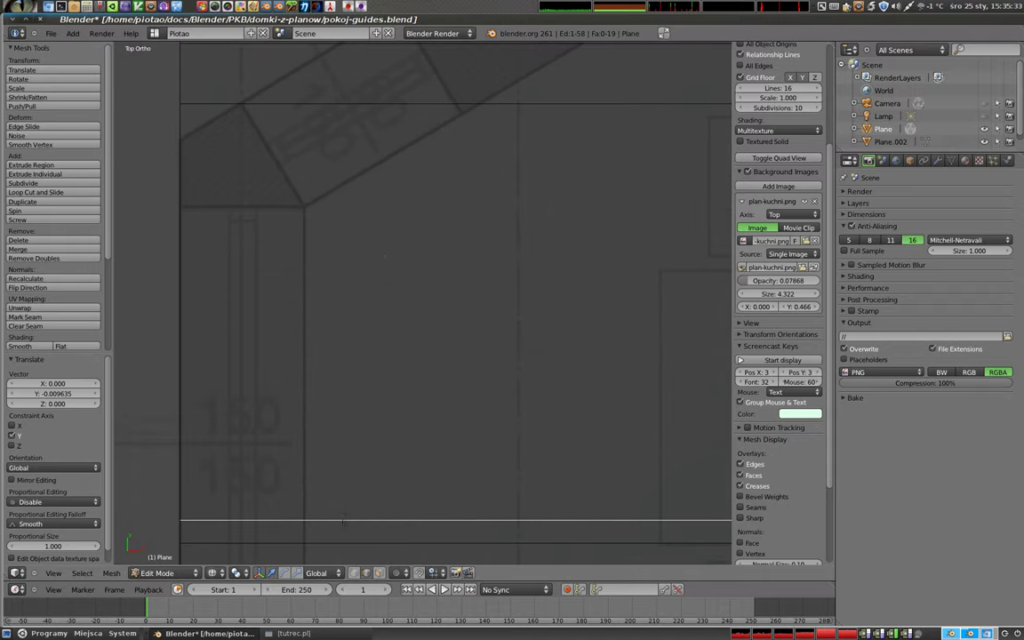
key(g)
key(y)
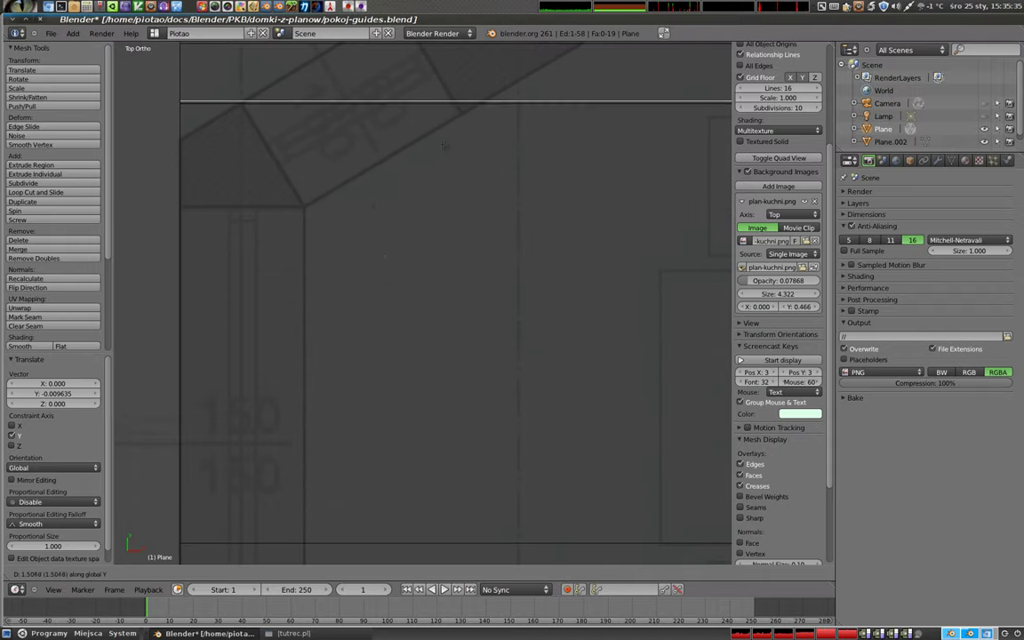
scroll(473, 124, up, 3)
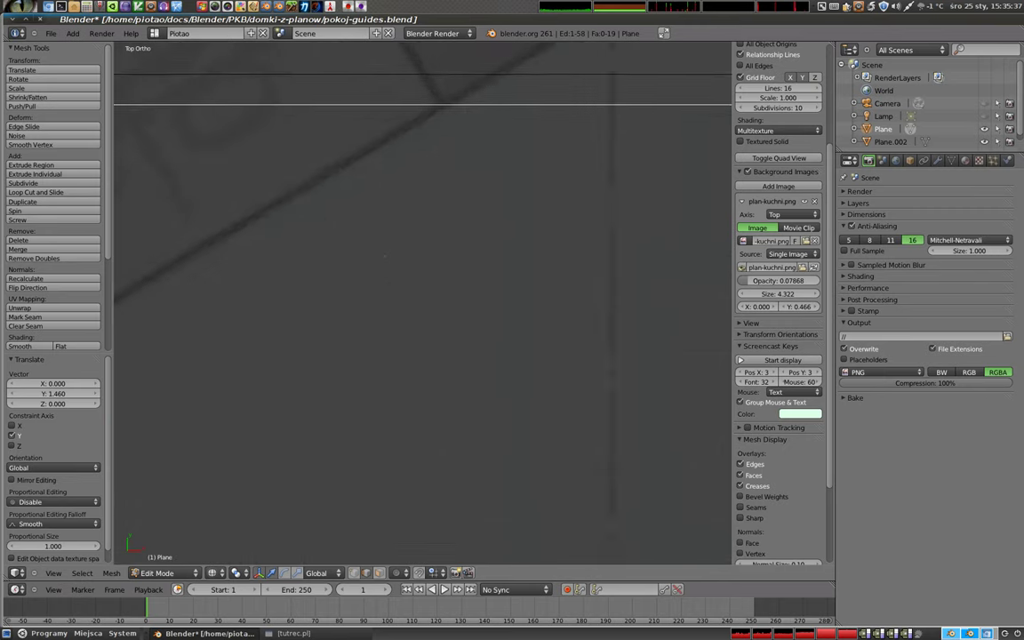
scroll(454, 146, up, 3)
key(g)
key(y)
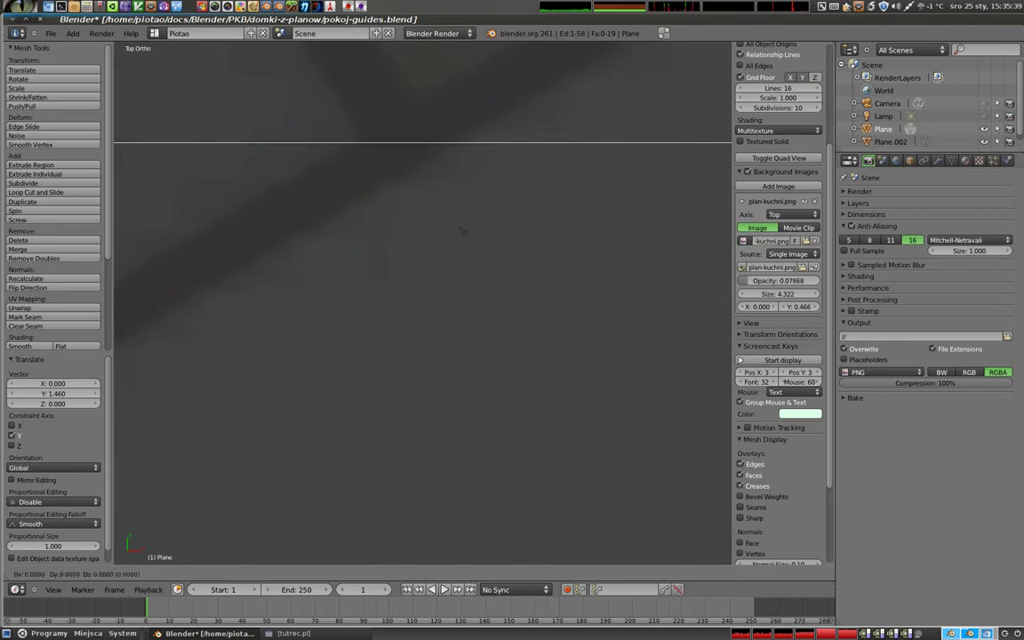
click(466, 217)
scroll(462, 231, down, 2)
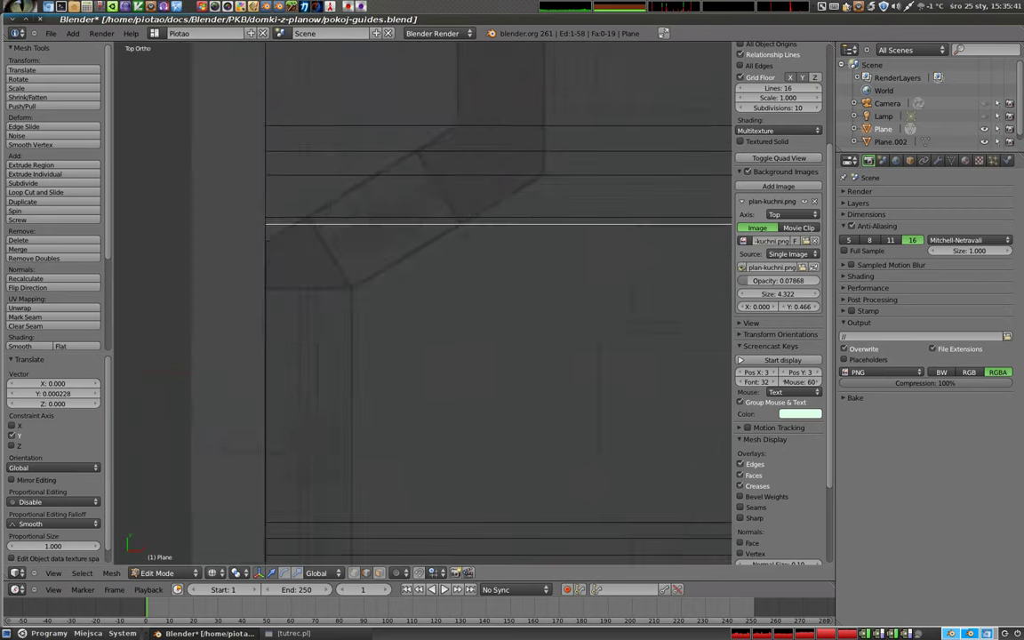
scroll(449, 284, down, 1)
scroll(440, 333, down, 1)
Shift the lower horizontal edge loop along Y onto the wall line with a small corrective nudge
right_click(444, 328)
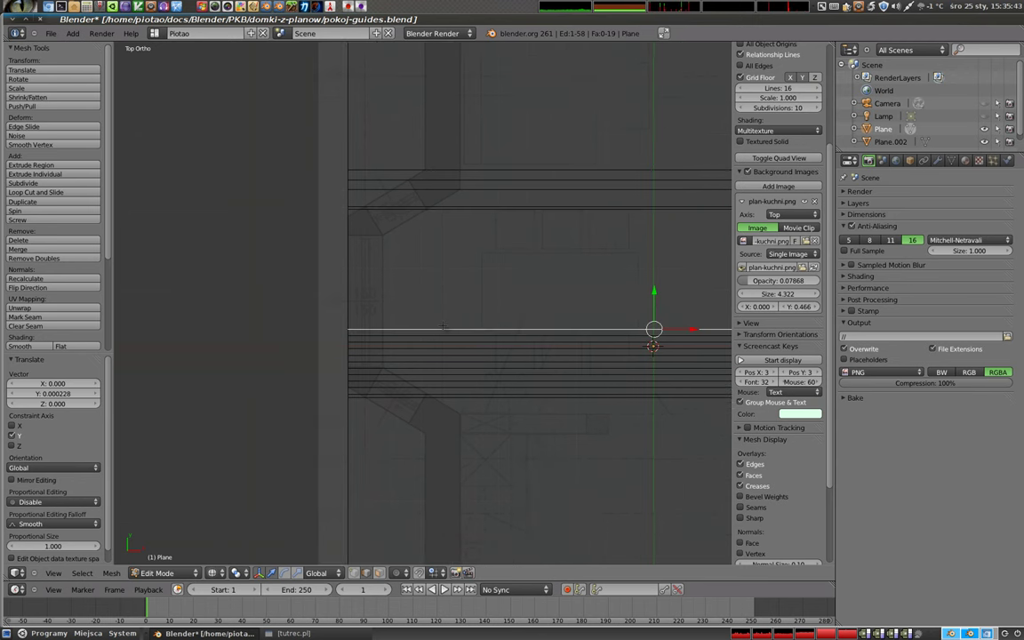
key(g)
key(y)
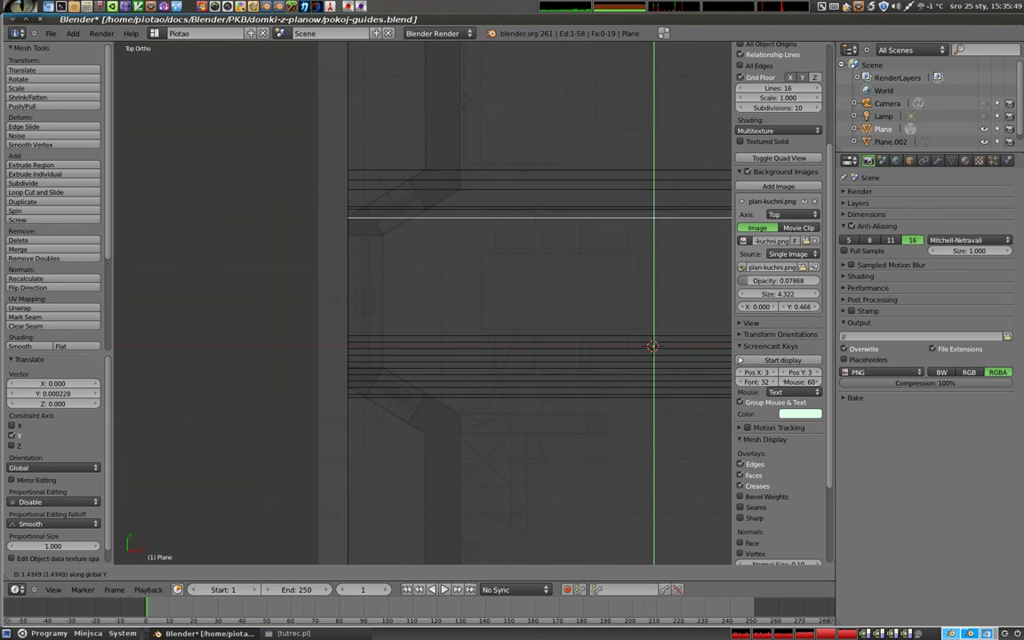
key(Return)
scroll(422, 302, up, 1)
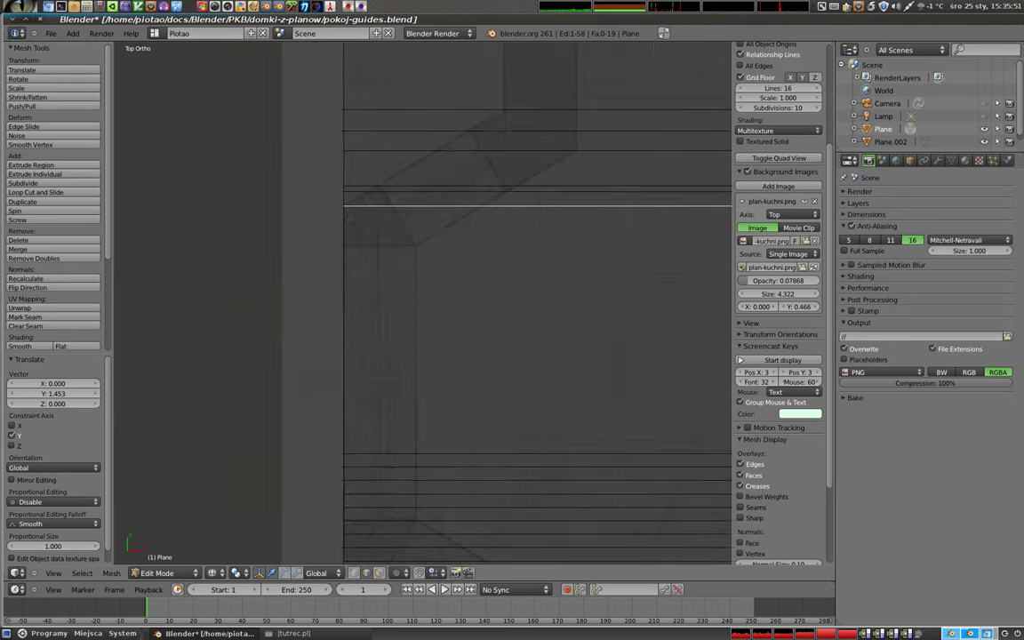
scroll(422, 303, up, 1)
scroll(423, 302, up, 1)
shift+middle_drag(360, 254, 330, 321)
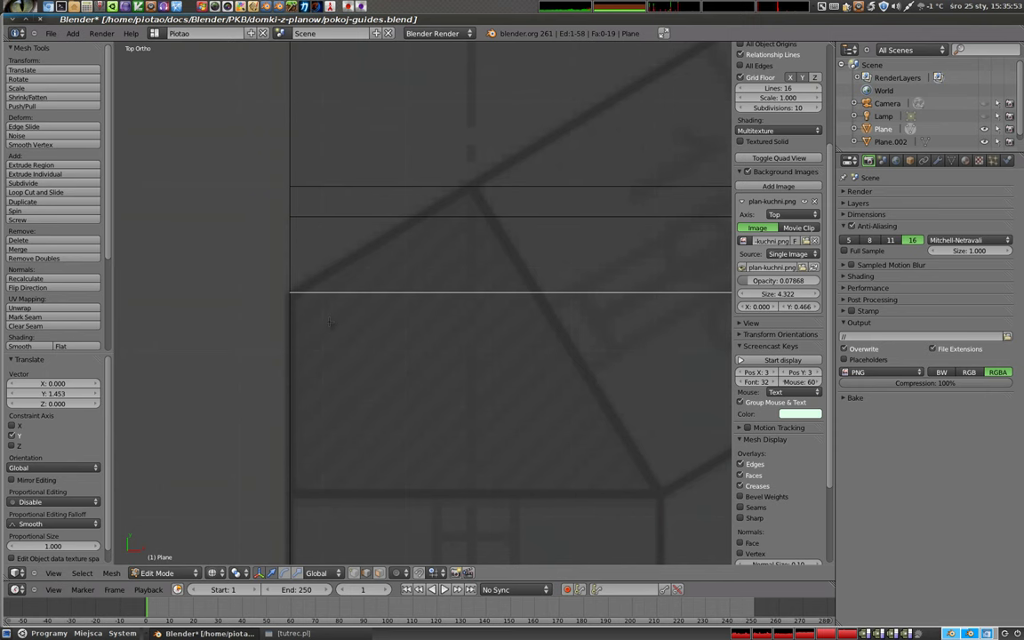
key(g)
key(y)
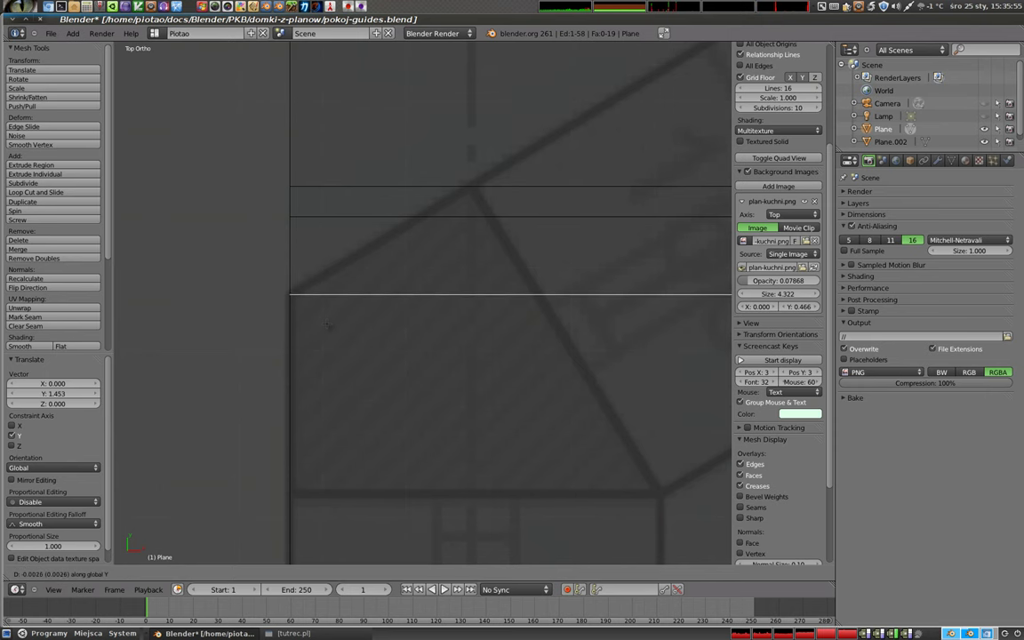
key(Return)
Raise another lower edge loop 1.295 units along Y onto the wall line near the diagonal corner
scroll(328, 326, up, 1)
scroll(365, 409, up, 1)
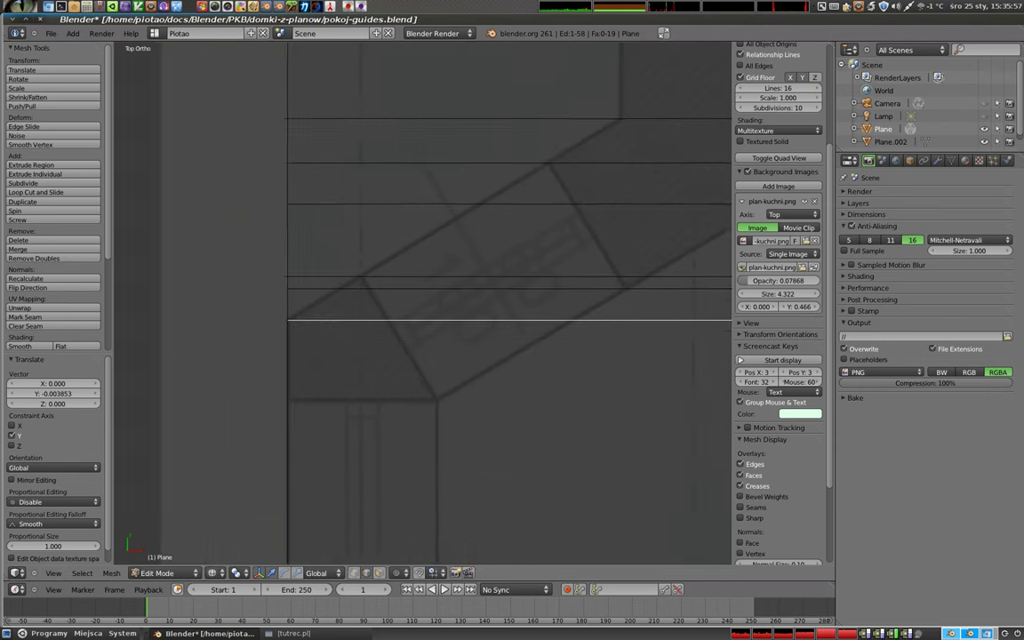
scroll(405, 496, up, 1)
shift+middle_drag(405, 493, 391, 354)
scroll(393, 476, down, 2)
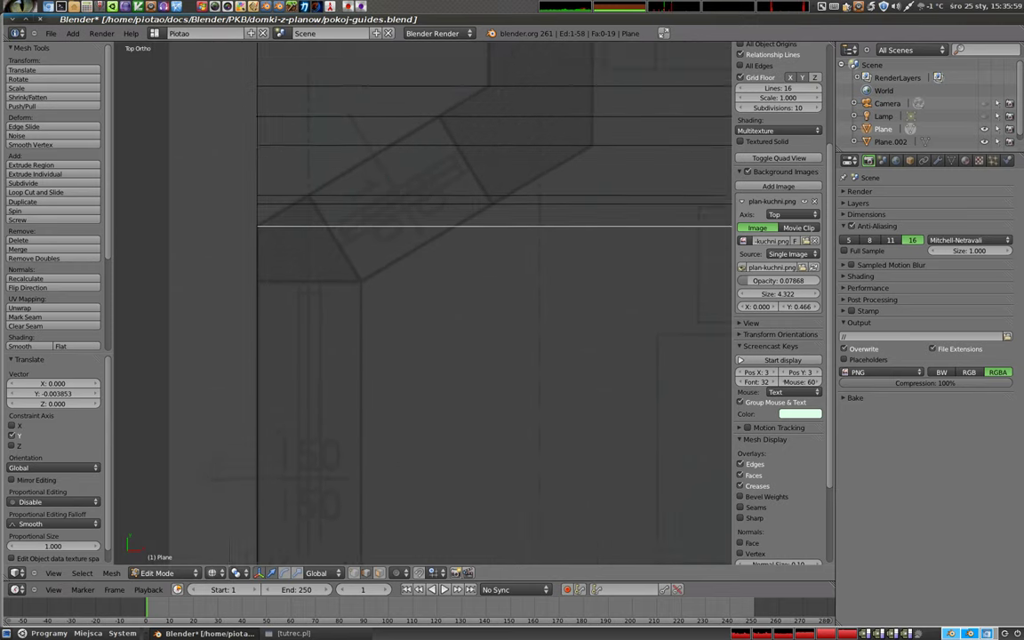
right_click(399, 537)
key(g)
key(y)
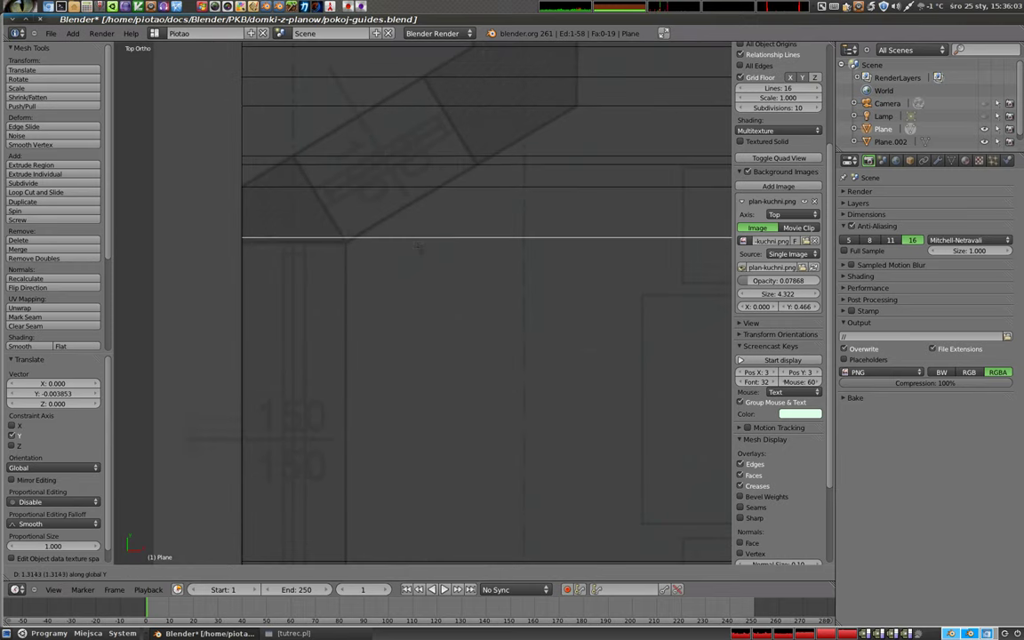
click(413, 235)
Fine-tune that edge by -0.00052 along Y onto the wall line, then view the whole plane
scroll(409, 289, up, 1)
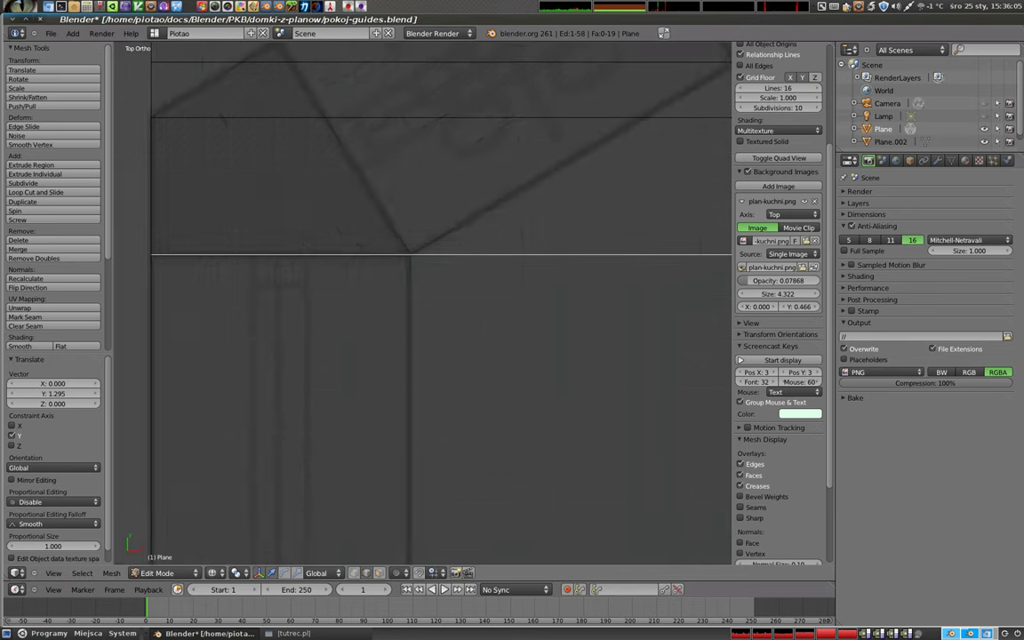
scroll(338, 260, up, 1)
key(g)
key(y)
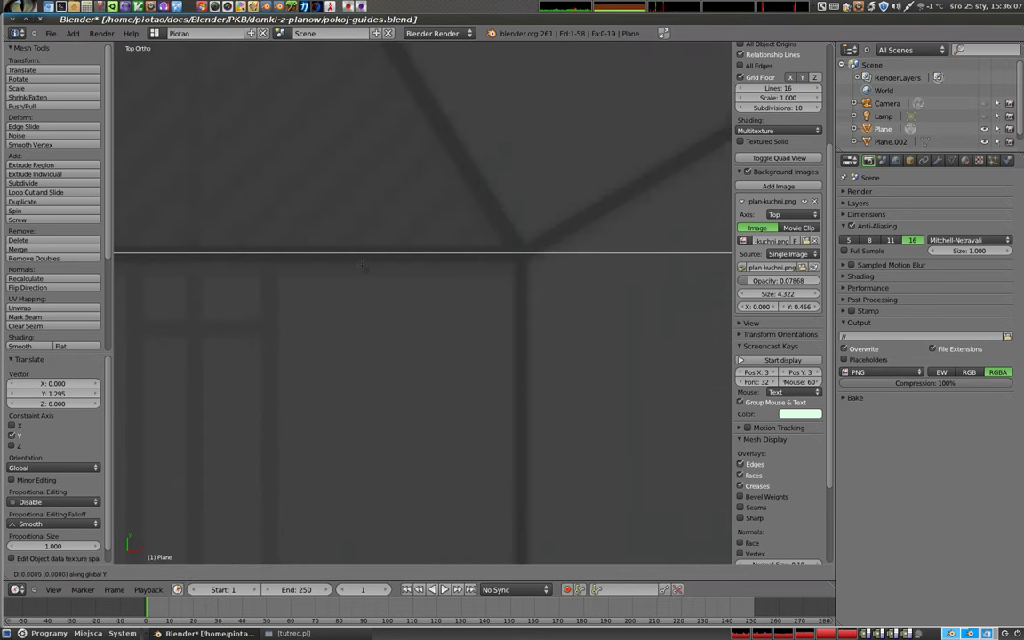
click(361, 275)
scroll(361, 275, down, 2)
scroll(361, 275, down, 2)
scroll(361, 275, down, 1)
mouse_move(452, 370)
shift+middle_down()
mouse_move(392, 255)
mouse_move(377, 389)
shift+middle_up()
scroll(423, 303, down, 4)
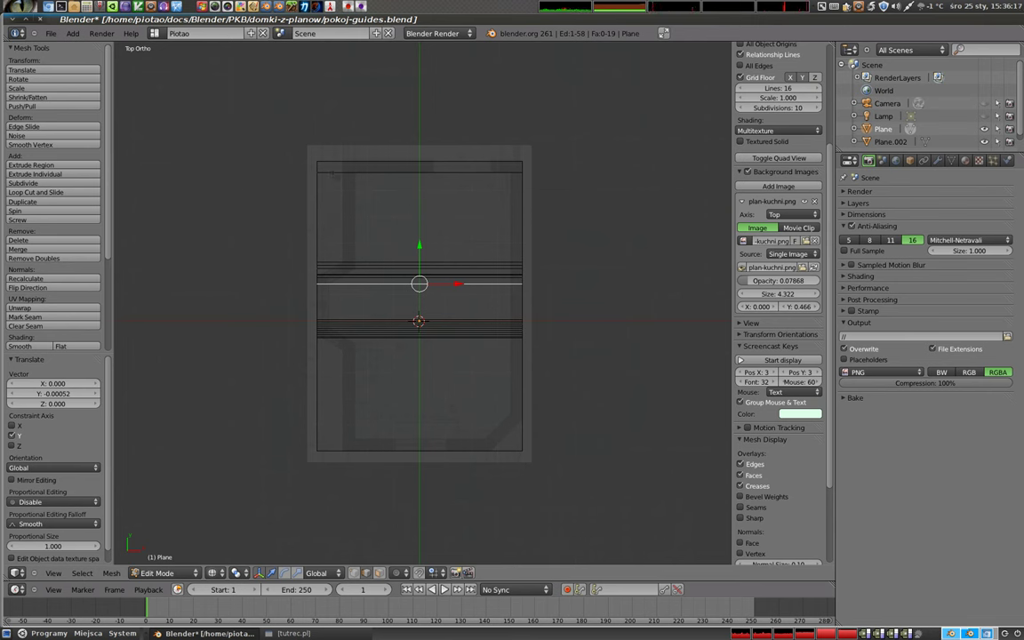
Add a vertical loop cut near the plane's left side and slide it along X onto the wall line
key(ctrl+r)
right_click(416, 345)
key(ctrl+r)
click(415, 185)
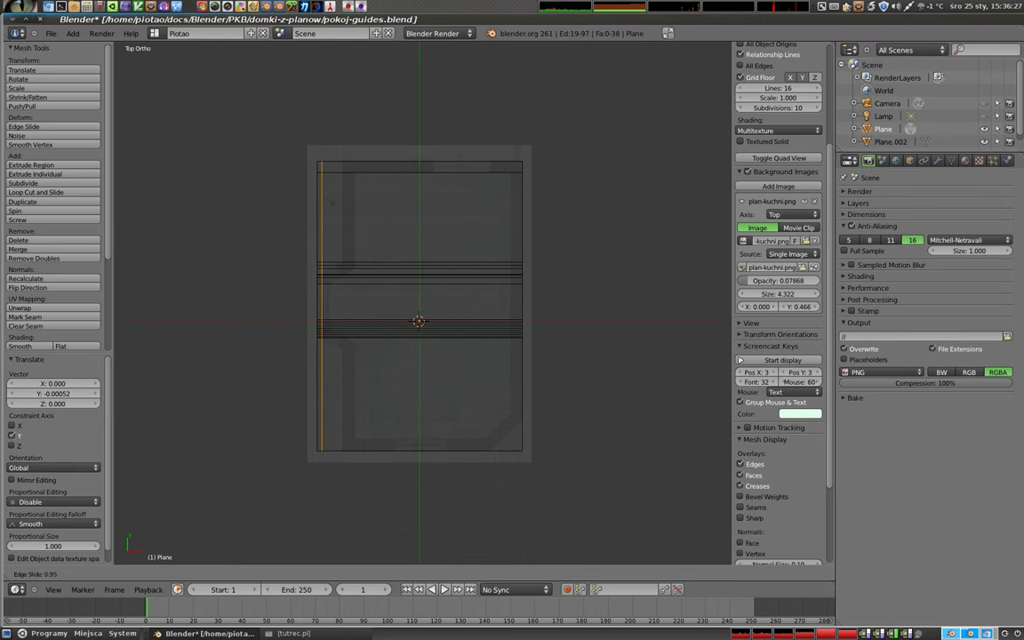
click(320, 258)
scroll(317, 266, up, 2)
scroll(316, 266, up, 3)
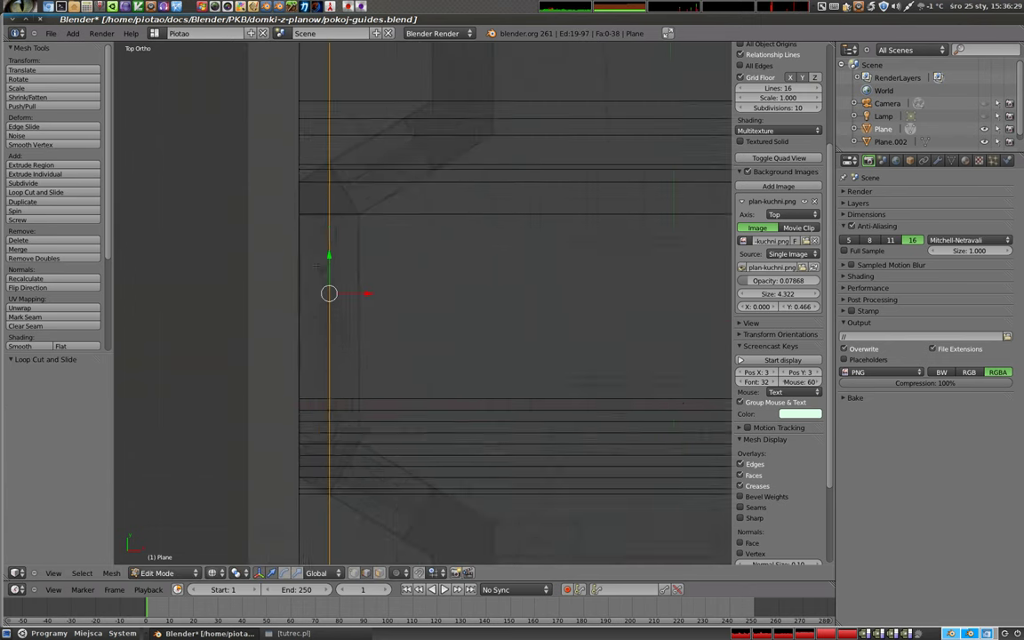
scroll(316, 266, up, 2)
scroll(395, 374, up, 2)
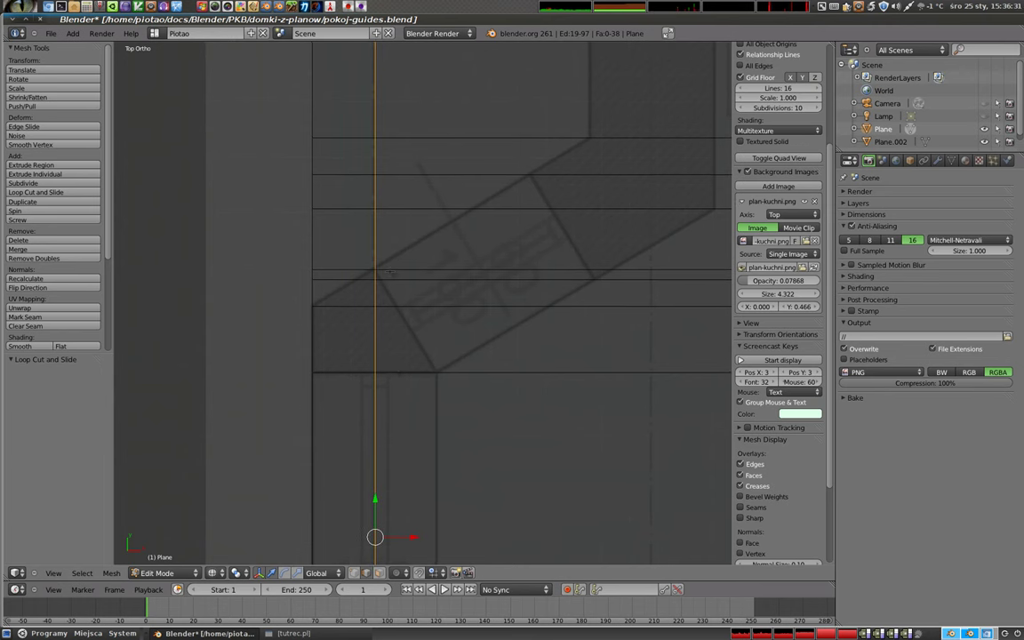
key(g)
key(x)
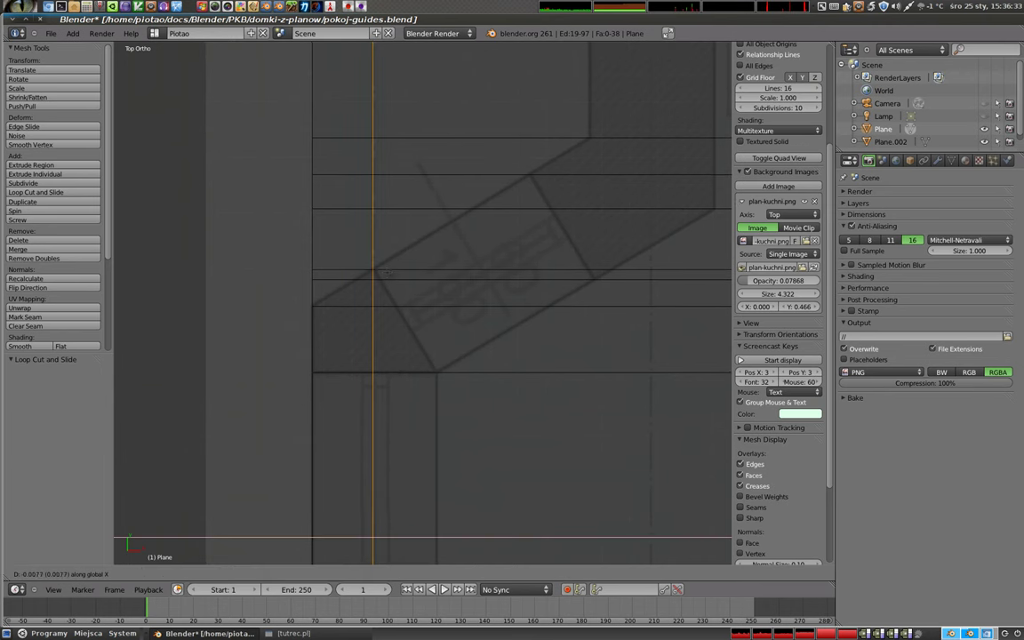
click(383, 273)
scroll(382, 273, up, 2)
scroll(369, 269, up, 2)
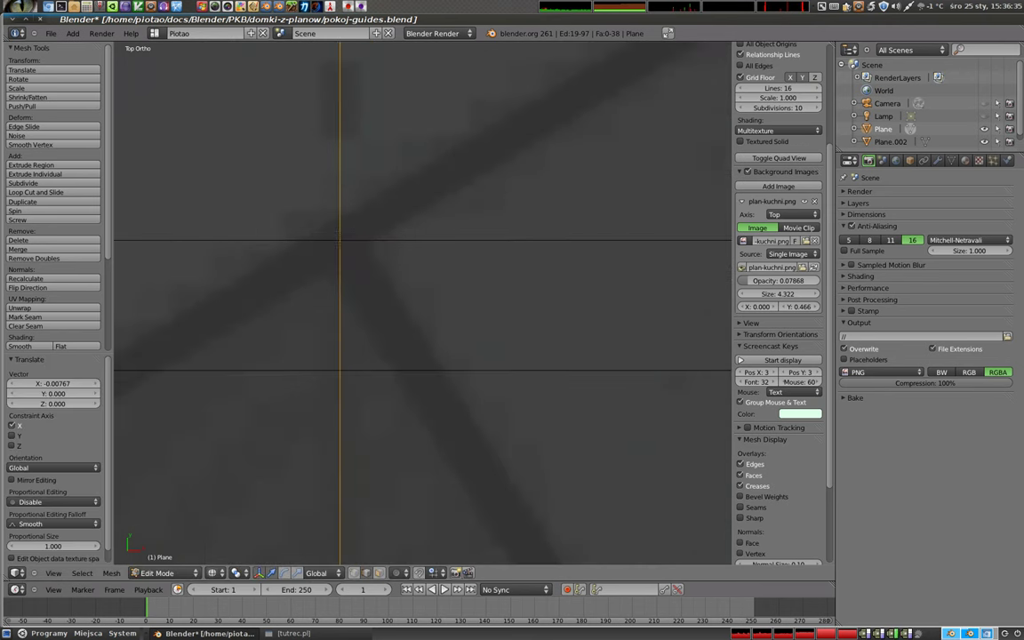
scroll(349, 387, down, 2)
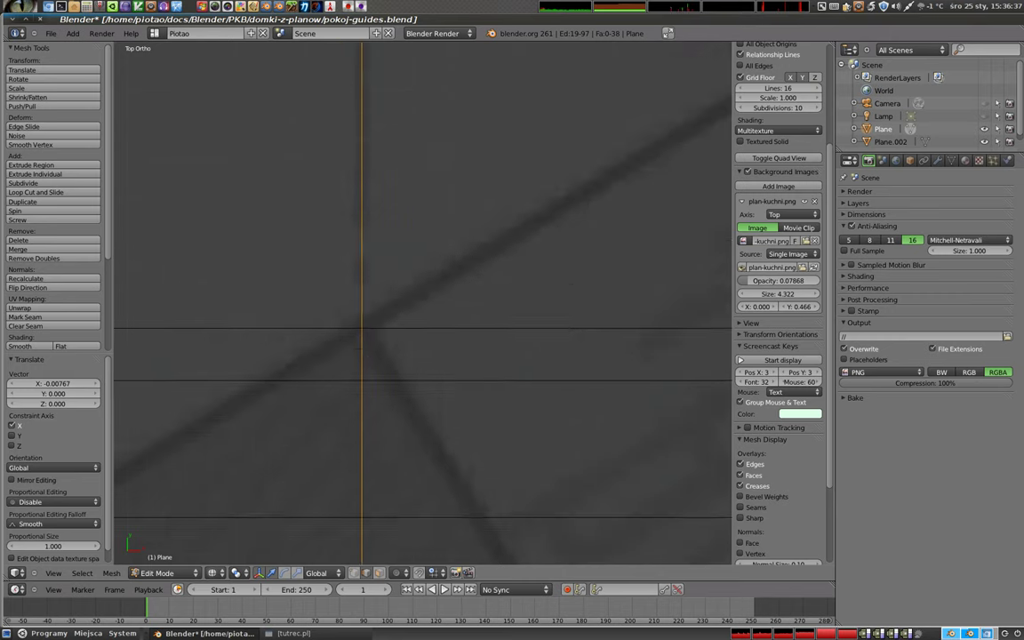
scroll(355, 373, down, 2)
scroll(363, 356, down, 2)
scroll(369, 338, down, 2)
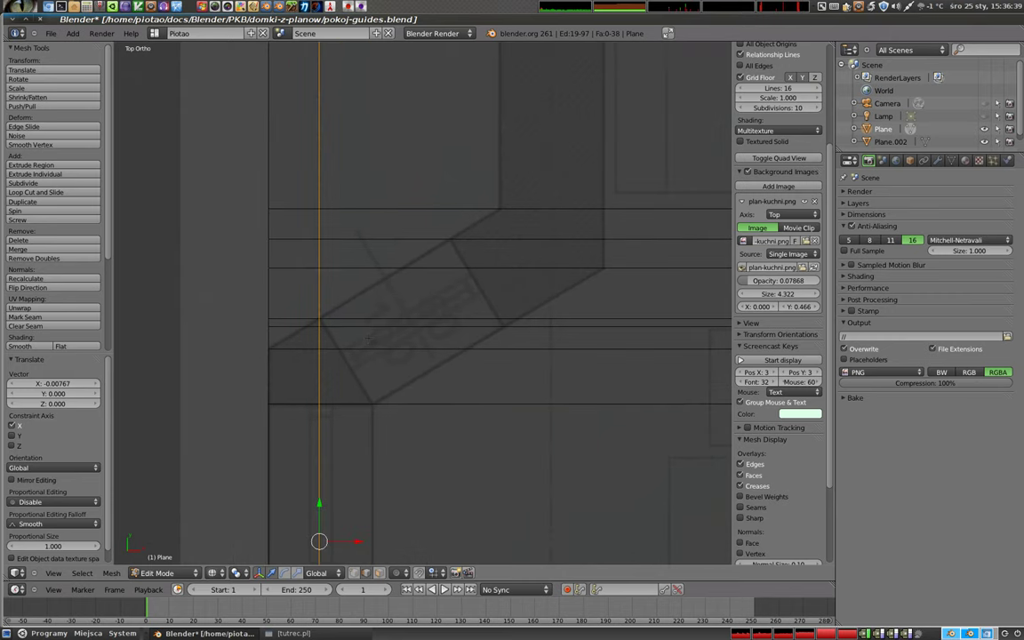
Add two more vertical loop cuts on the wall lines, including the inner wall, then return to Object Mode
key(ctrl+r)
click(360, 331)
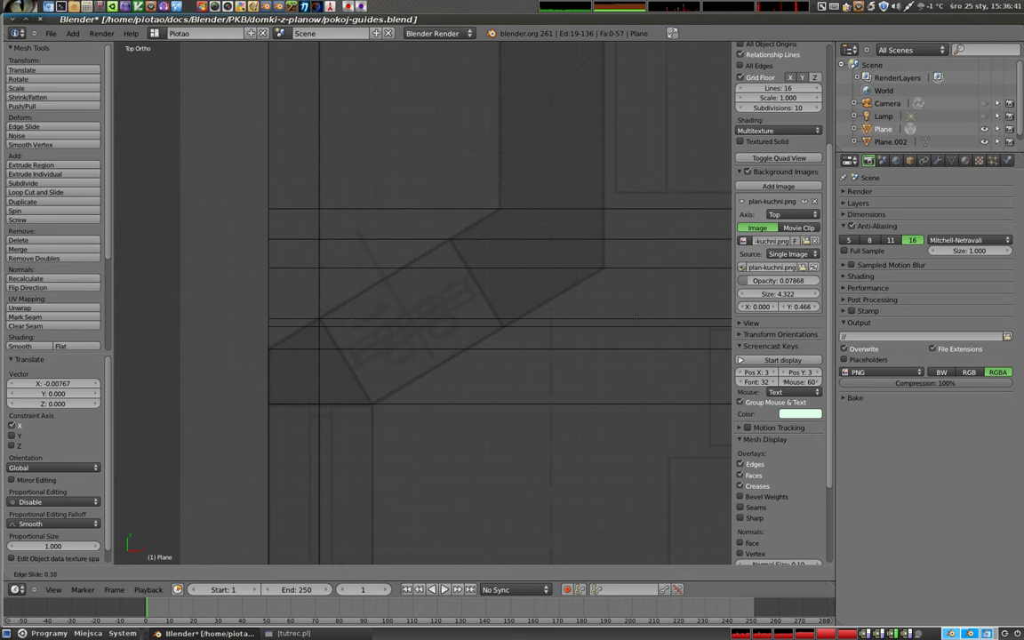
click(123, 318)
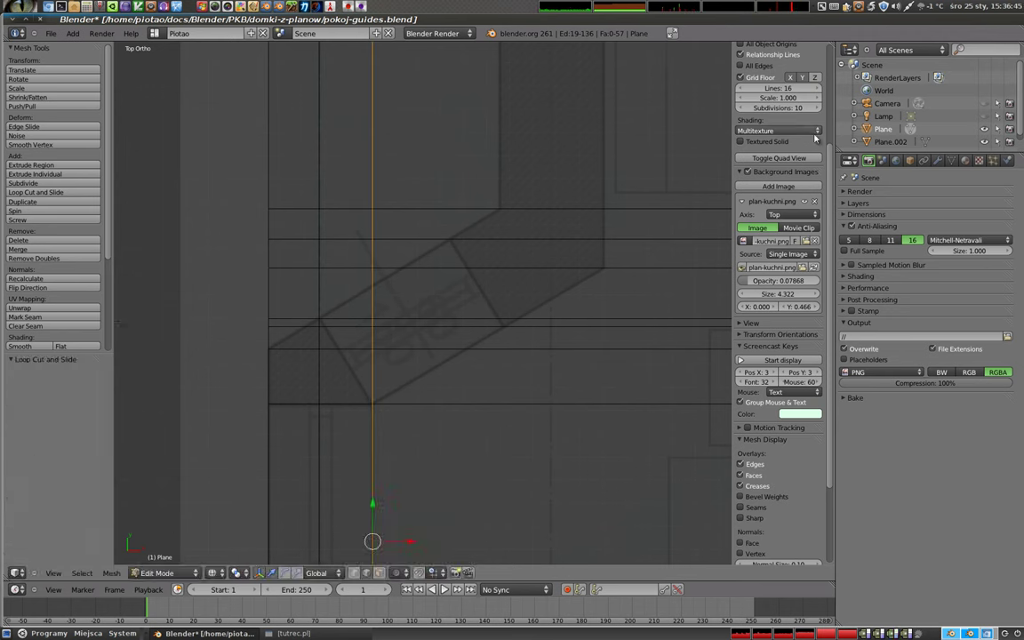
key(ctrl+r)
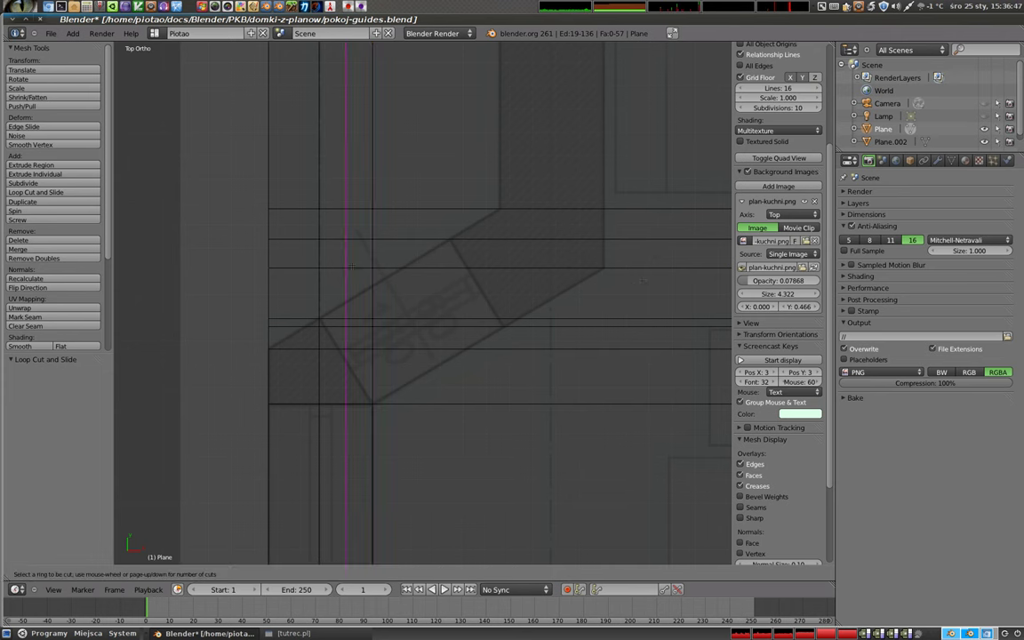
key(Escape)
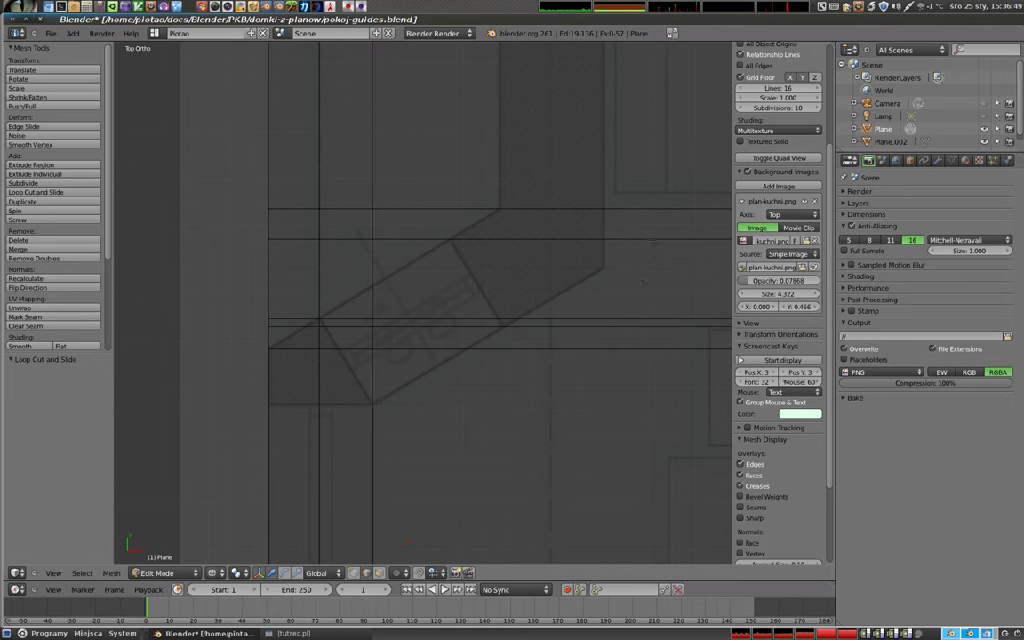
key(ctrl+r)
click(637, 261)
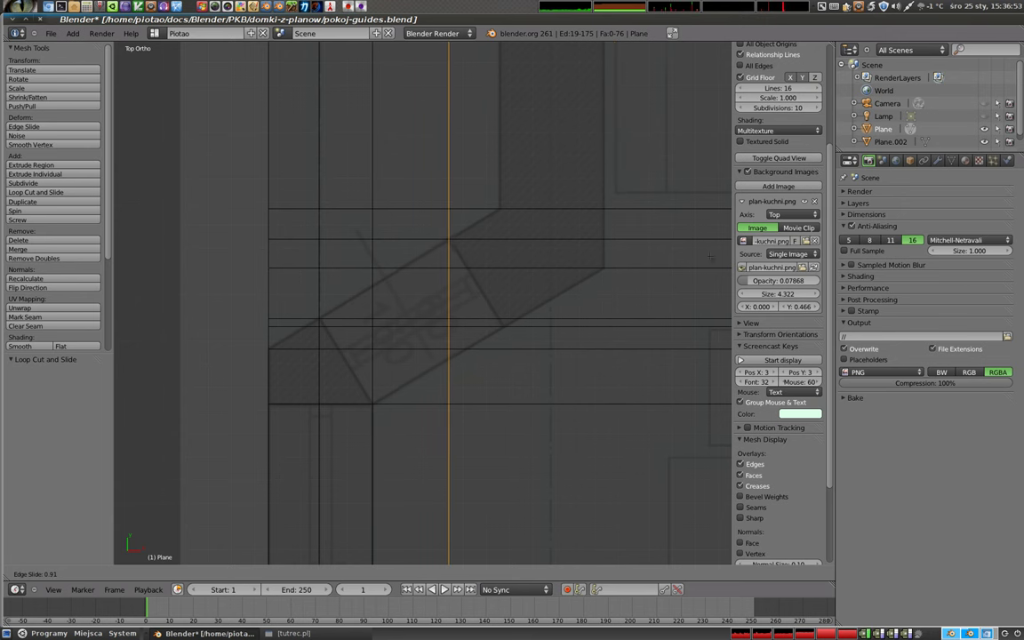
click(722, 262)
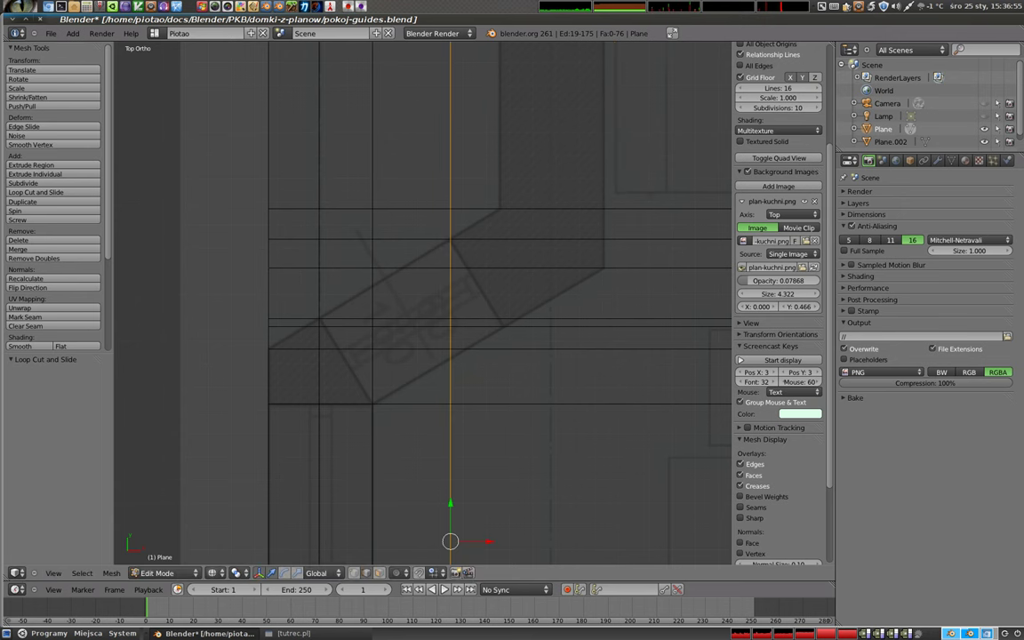
scroll(452, 280, down, 3)
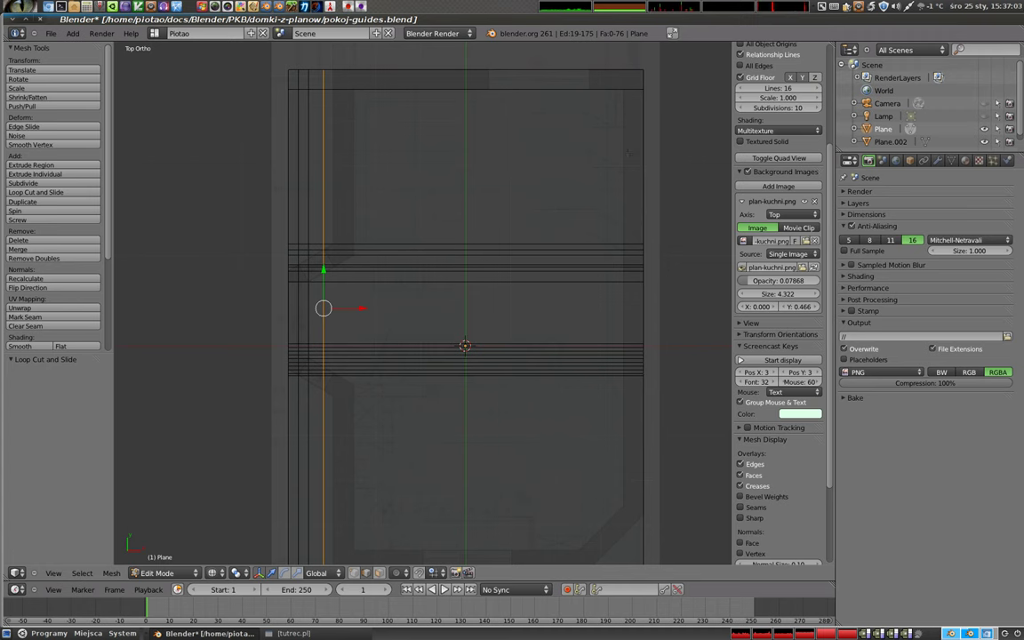
key(Tab)
Show layer 2 in wireframe top view and enter Edit Mode on Plane.002
key(2)
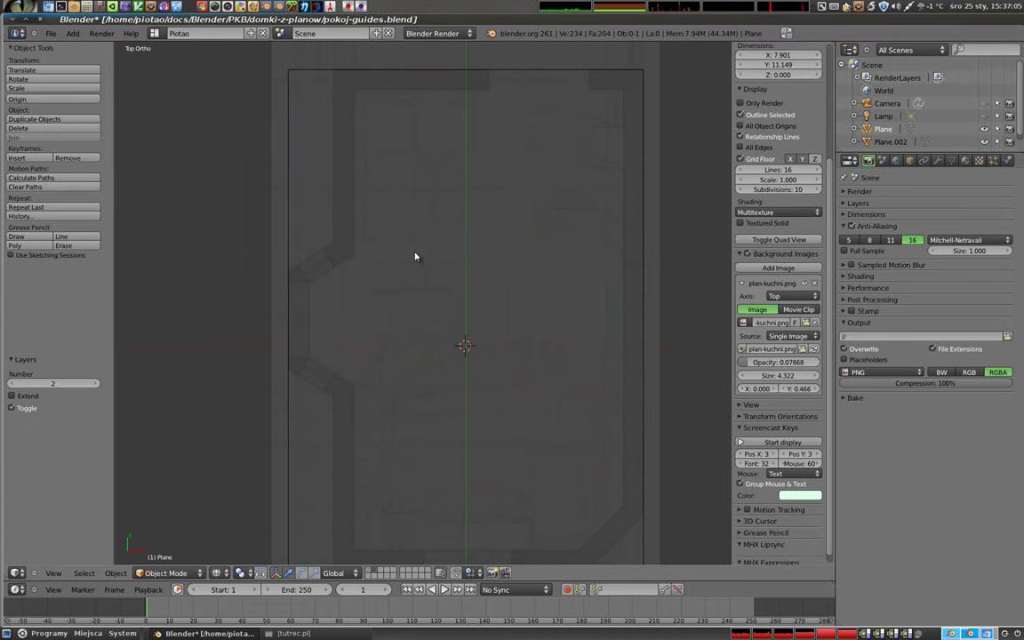
scroll(395, 302, down, 3)
mouse_move(430, 372)
middle_down()
mouse_move(408, 270)
mouse_move(436, 259)
mouse_move(420, 288)
mouse_move(484, 240)
mouse_move(387, 353)
mouse_move(549, 311)
mouse_move(391, 359)
middle_up()
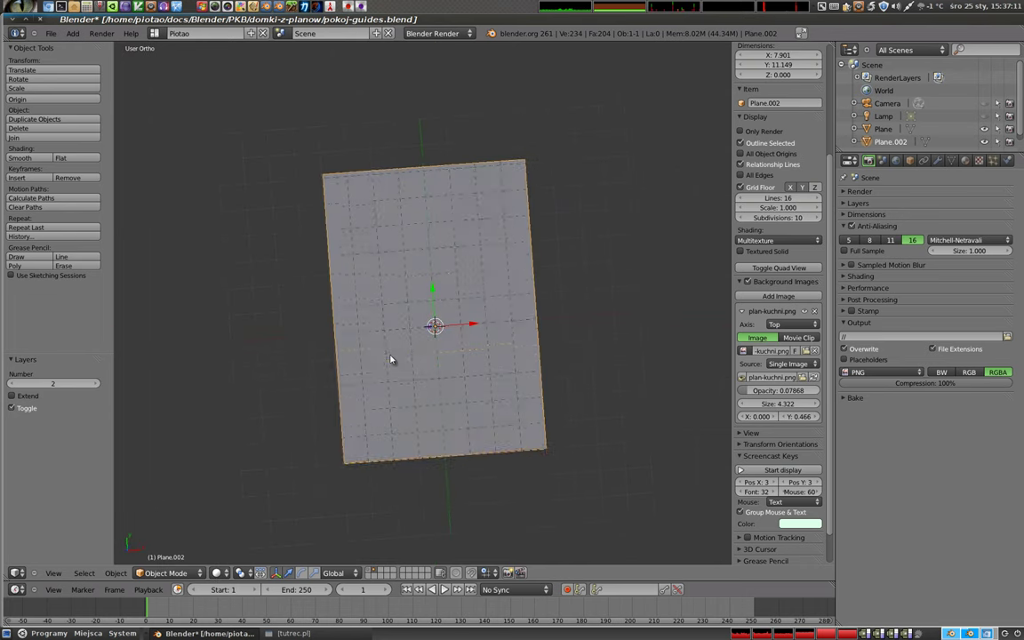
key(z)
key(KP_7)
key(Tab)
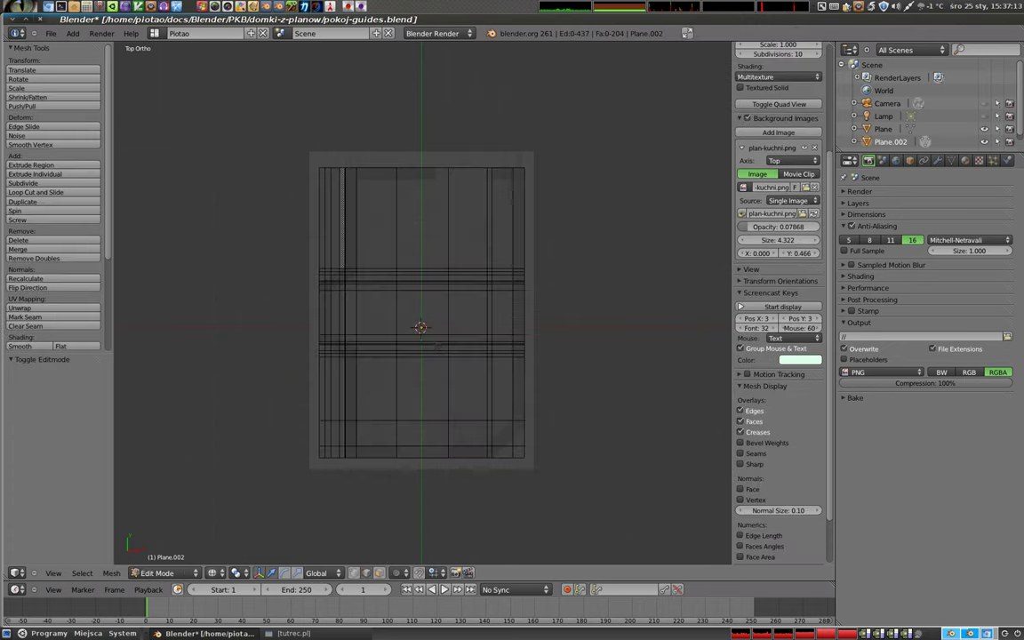
scroll(426, 352, up, 4)
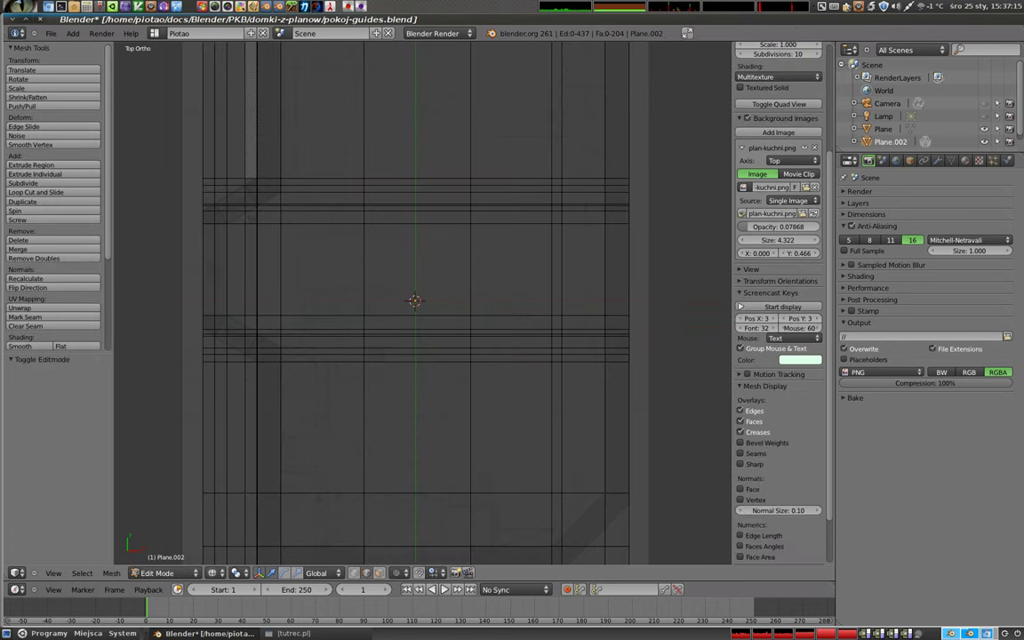
scroll(418, 302, up, 1)
scroll(418, 303, up, 2)
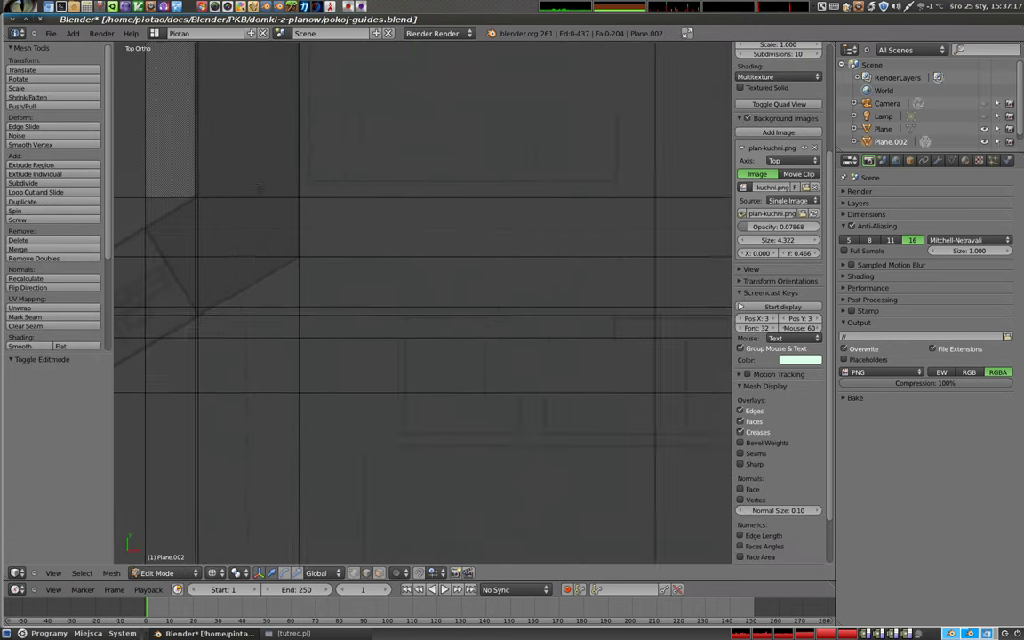
scroll(418, 302, up, 2)
scroll(426, 335, up, 1)
scroll(425, 335, up, 1)
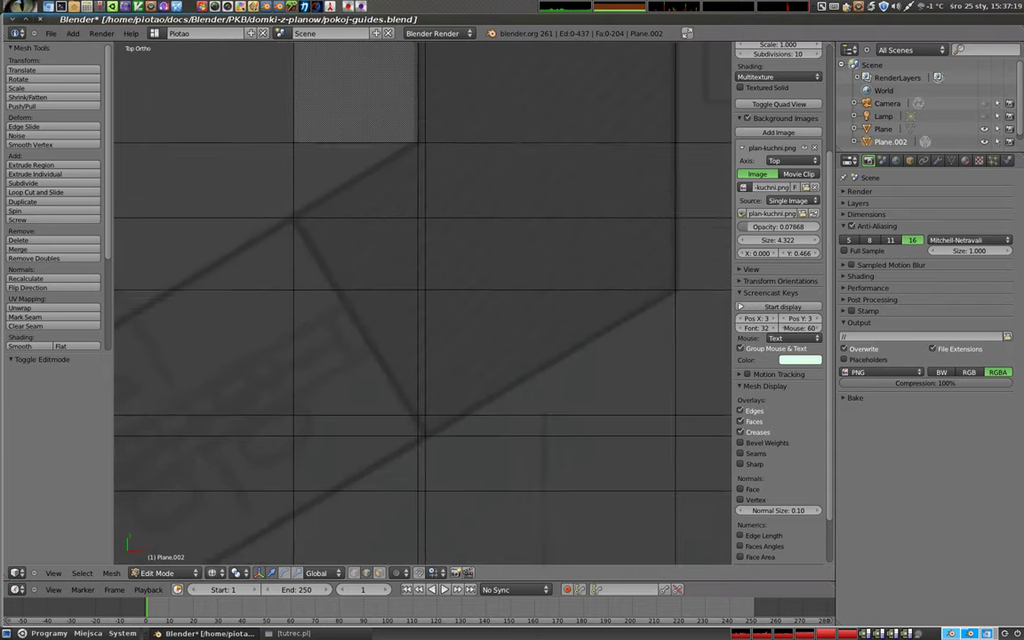
scroll(426, 335, up, 1)
scroll(426, 335, up, 1)
shift+scroll(425, 335, down, 3)
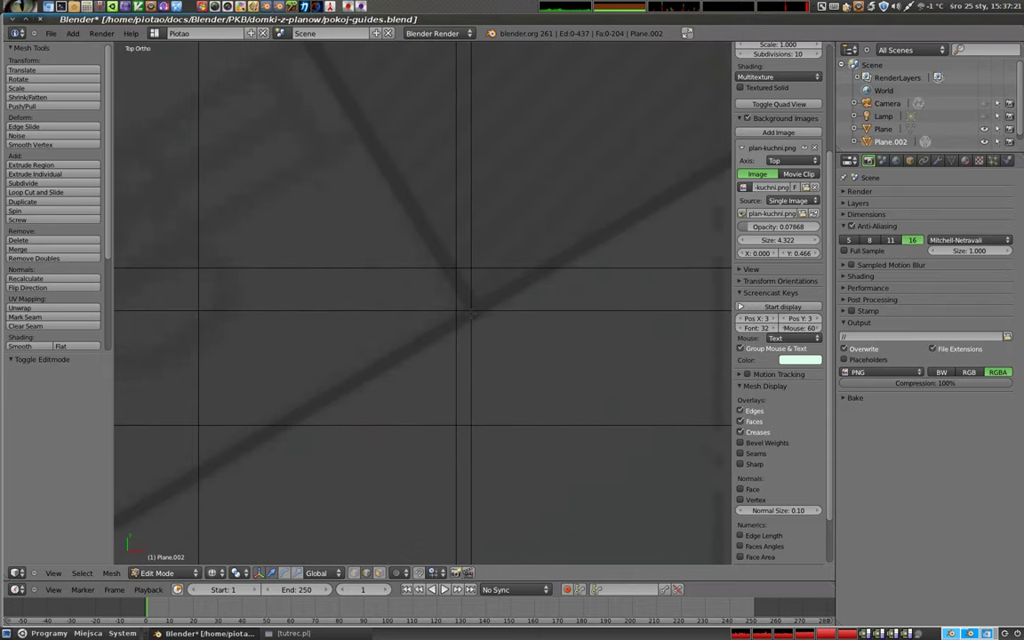
In vertex select mode, inspect the vertices where the diagonal walls cross the guide lines
key(ctrl+Tab)
click(447, 300)
right_click(471, 310)
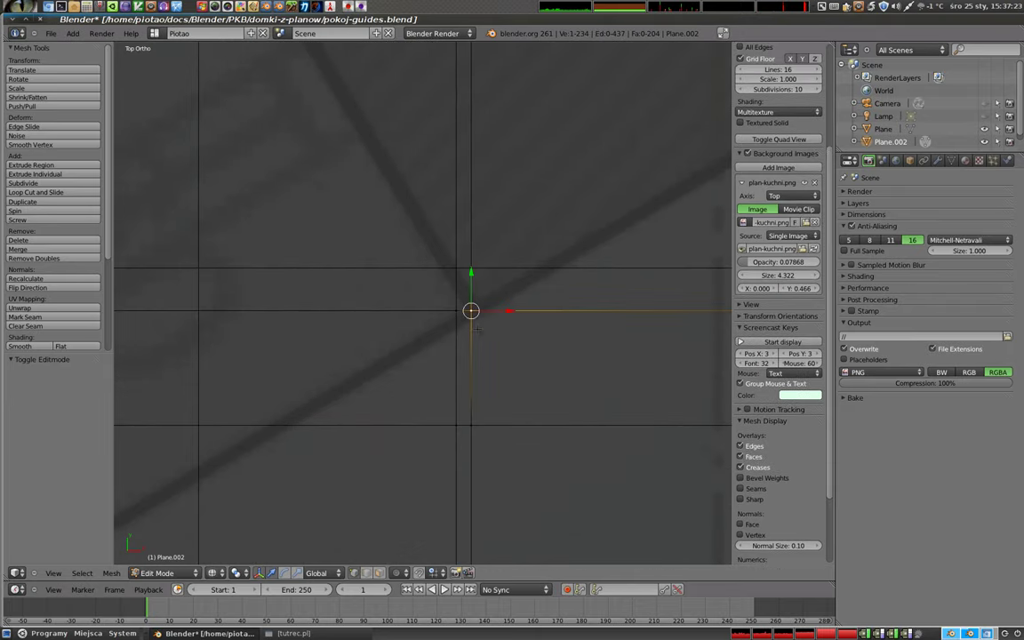
click(456, 267)
right_click(456, 267)
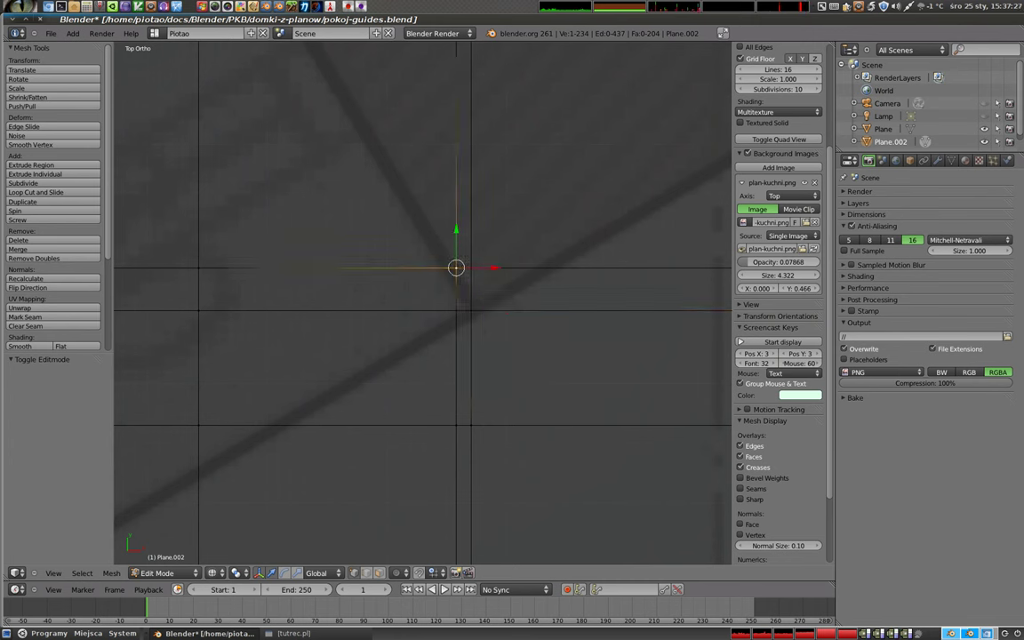
shift+scroll(444, 402, up, 2)
scroll(445, 401, up, 2)
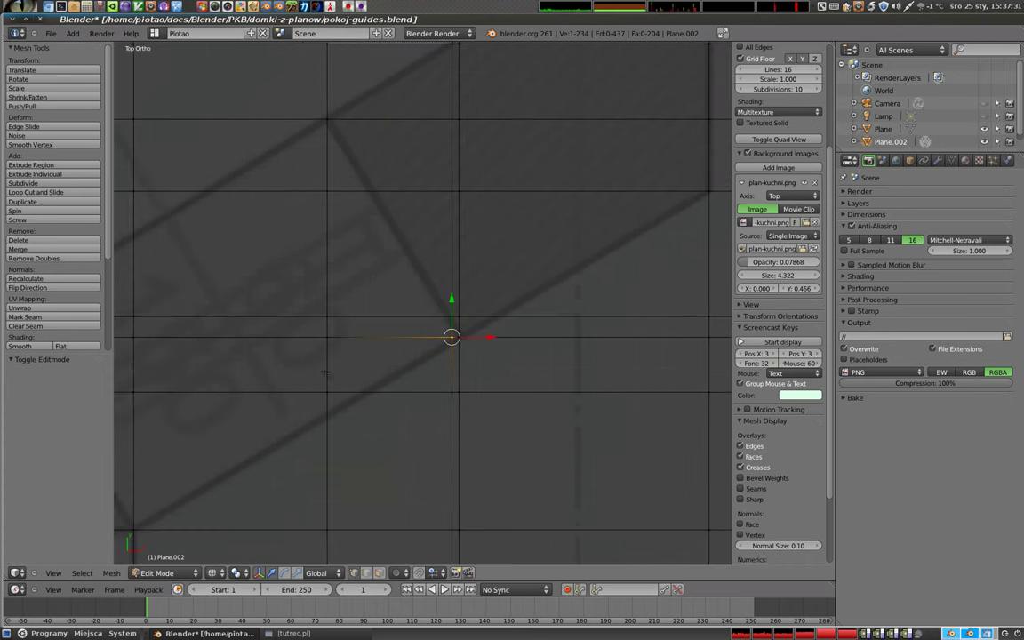
shift+middle_drag(328, 373, 533, 320)
right_click(381, 429)
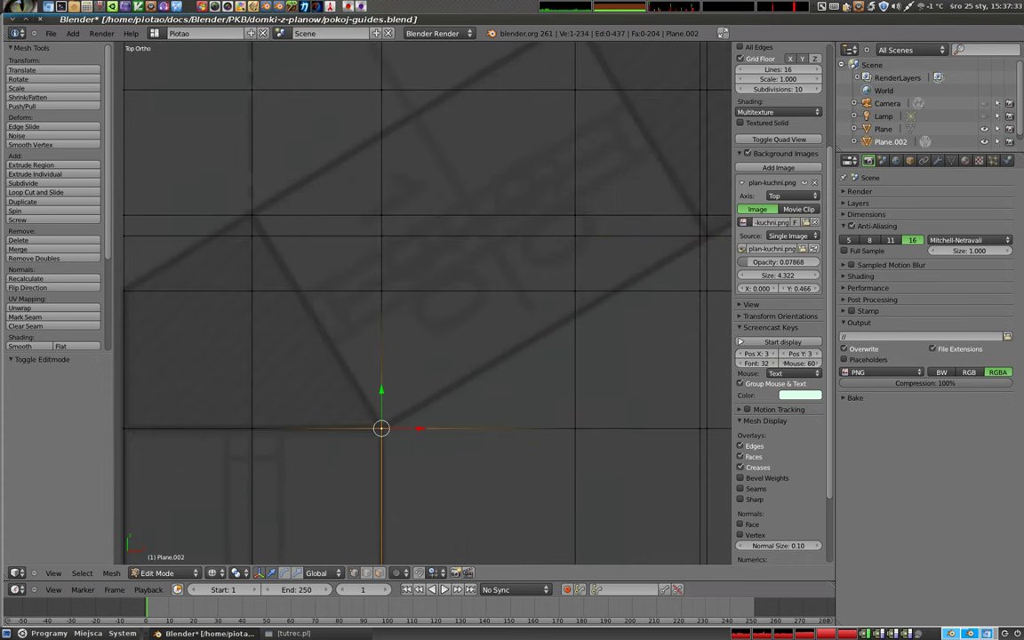
right_click(252, 214)
shift+middle_drag(251, 215, 465, 127)
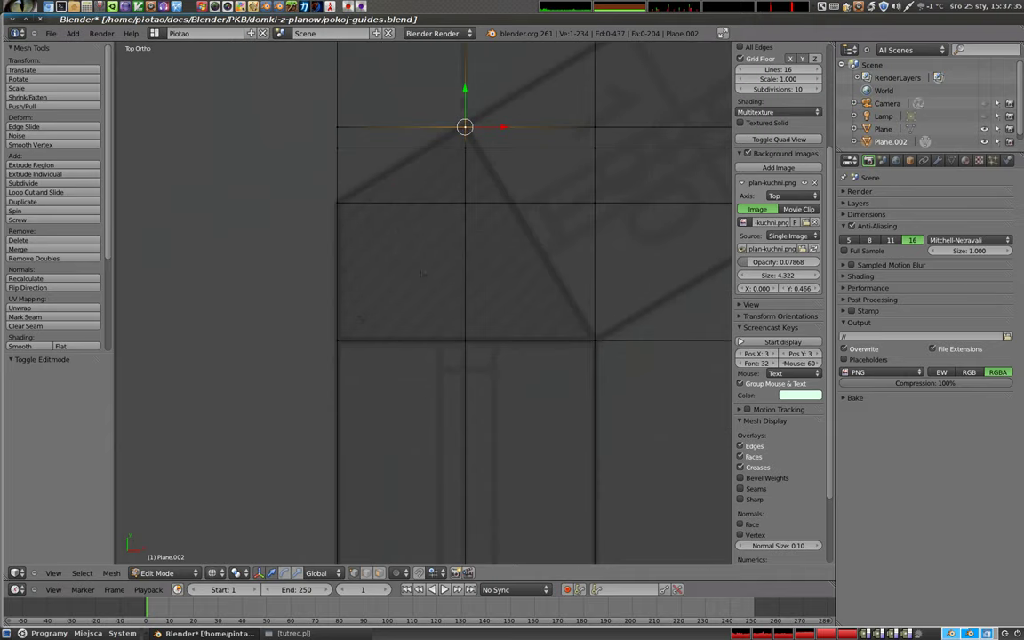
right_click(347, 348)
scroll(311, 204, down, 3)
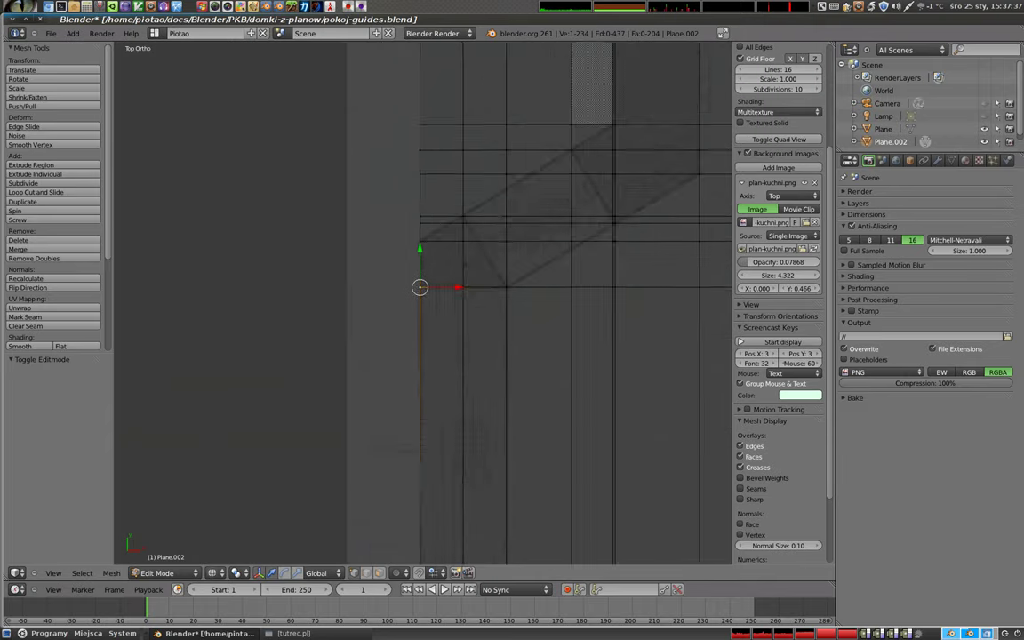
shift+middle_drag(657, 347, 530, 315)
scroll(469, 258, down, 3)
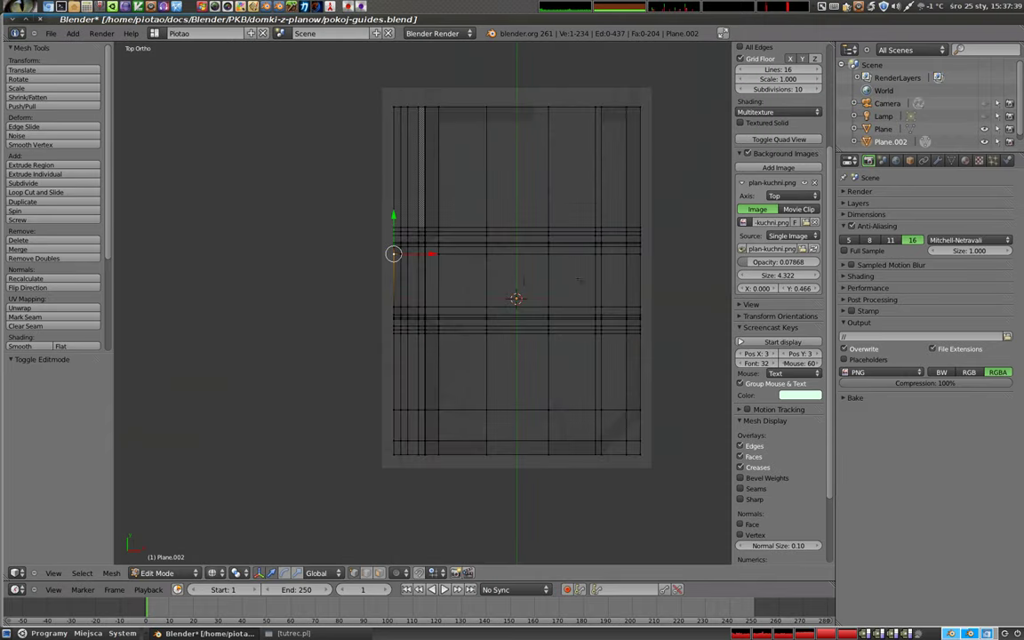
scroll(468, 258, up, 2)
Add a new plane and delete its top-right vertex, leaving an L of two edges
key(Tab)
scroll(469, 257, down, 2)
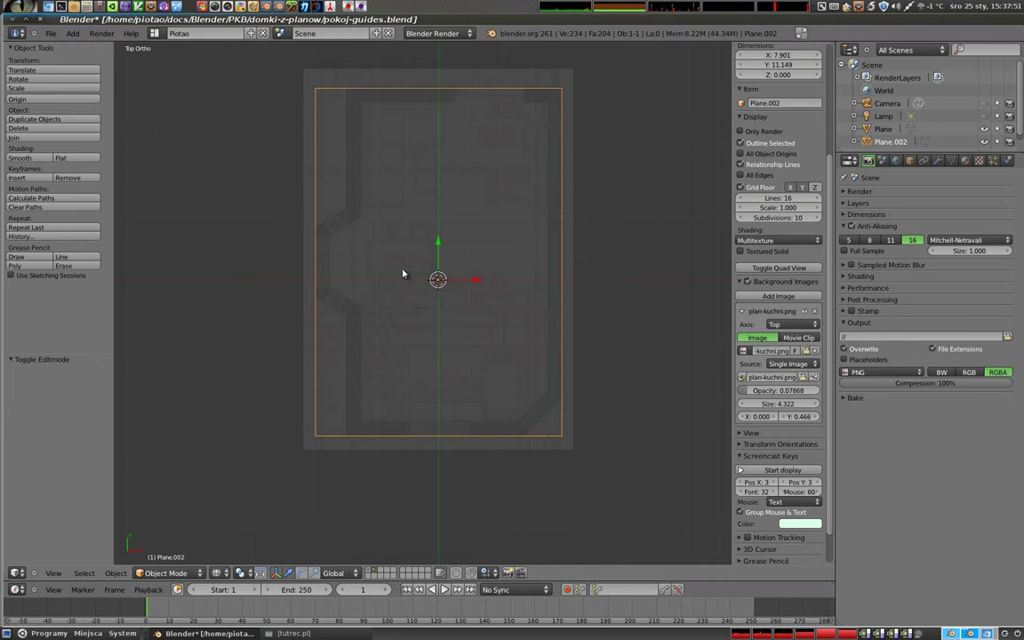
key(shift+a)
click(445, 303)
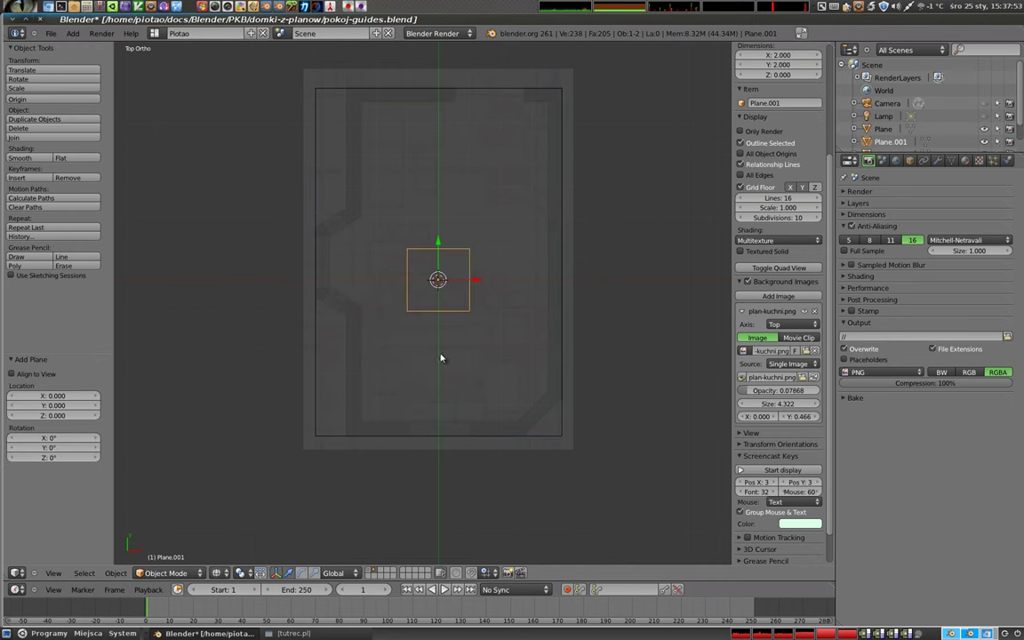
key(Tab)
right_click(469, 249)
key(x)
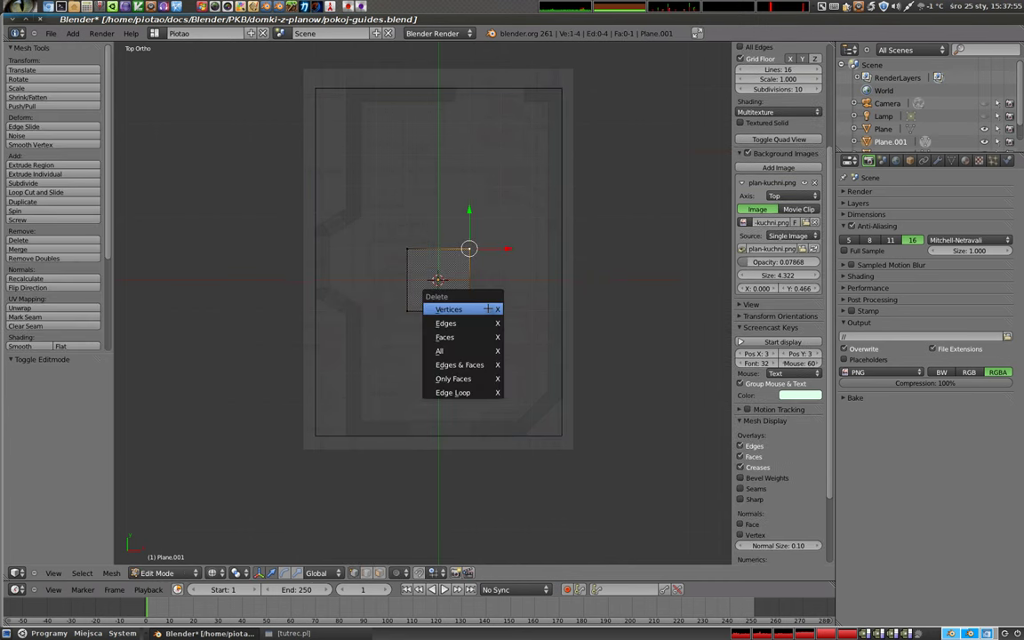
click(488, 309)
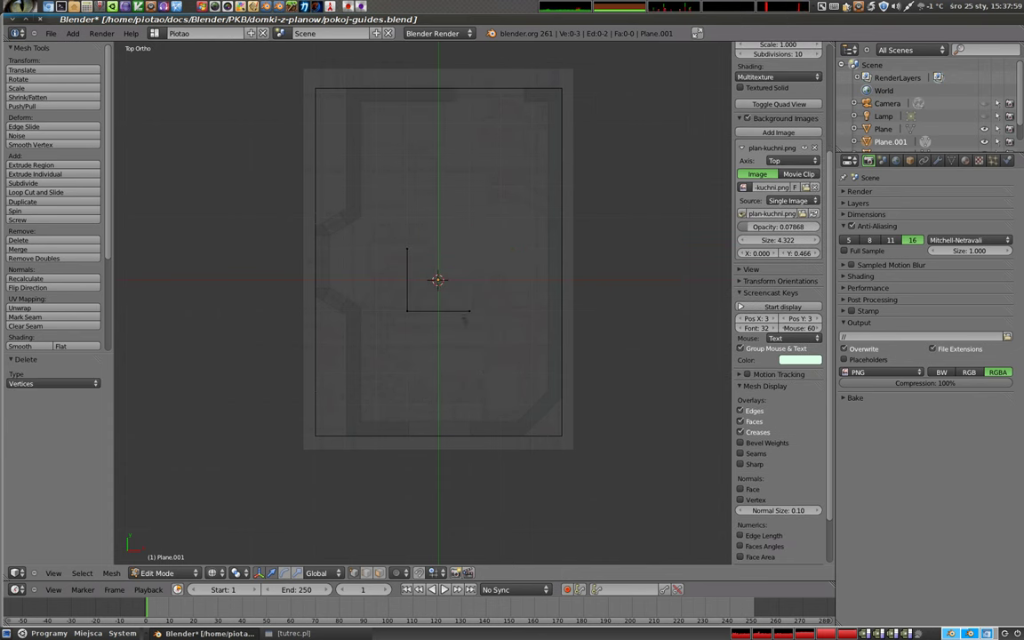
Move the L by X -2.172, Y -4.226 to the plan's lower-left corner
shift+middle_drag(431, 386, 468, 401)
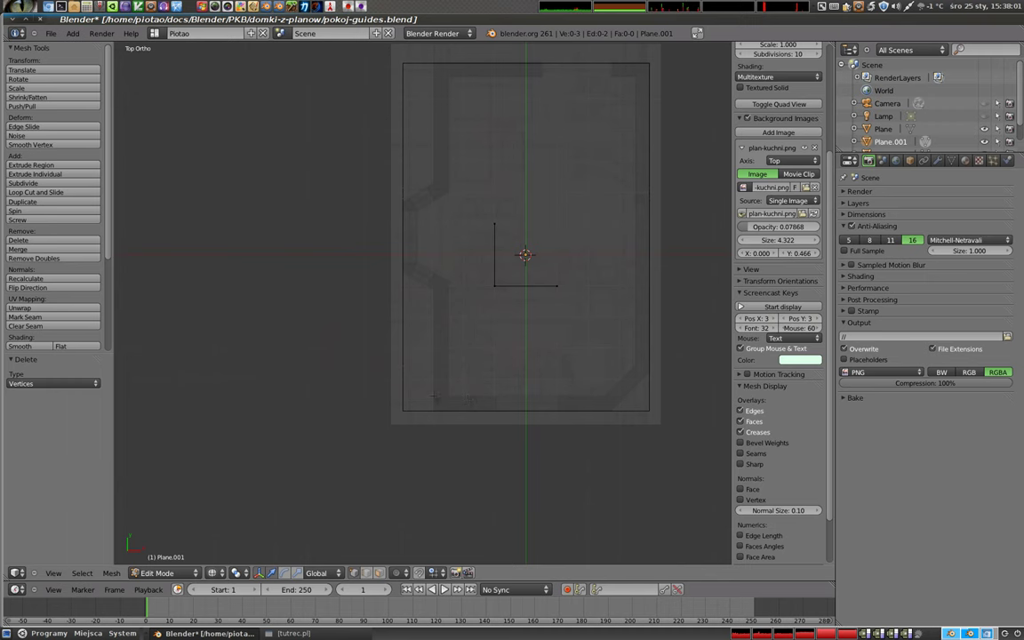
scroll(480, 347, up, 2)
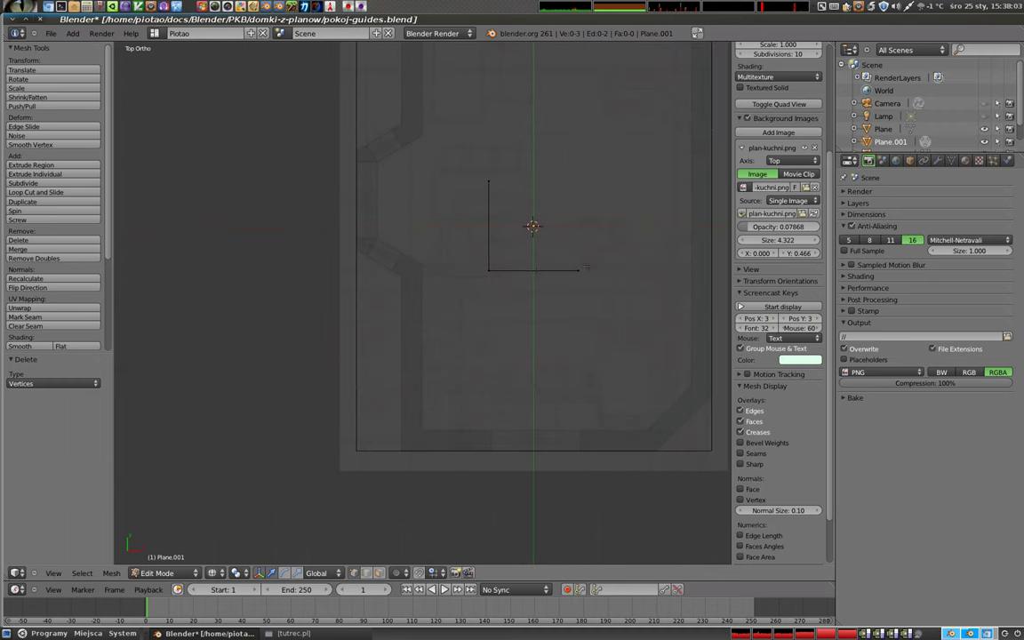
key(a)
key(g)
click(424, 476)
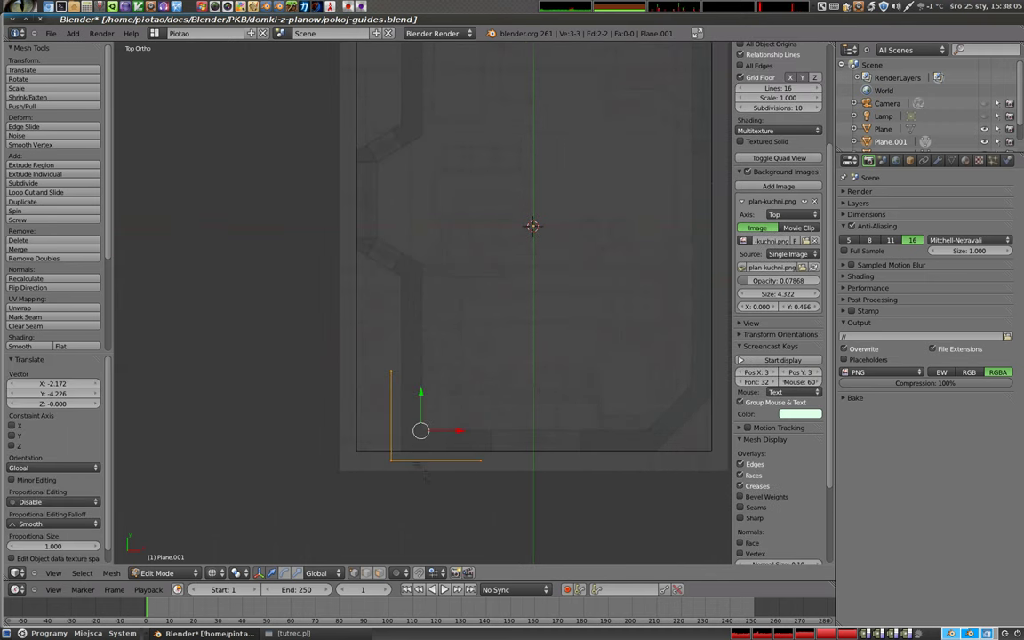
Set the snap element to Vertex and select the L's corner vertex
scroll(424, 476, up, 9)
shift+middle_drag(360, 411, 286, 375)
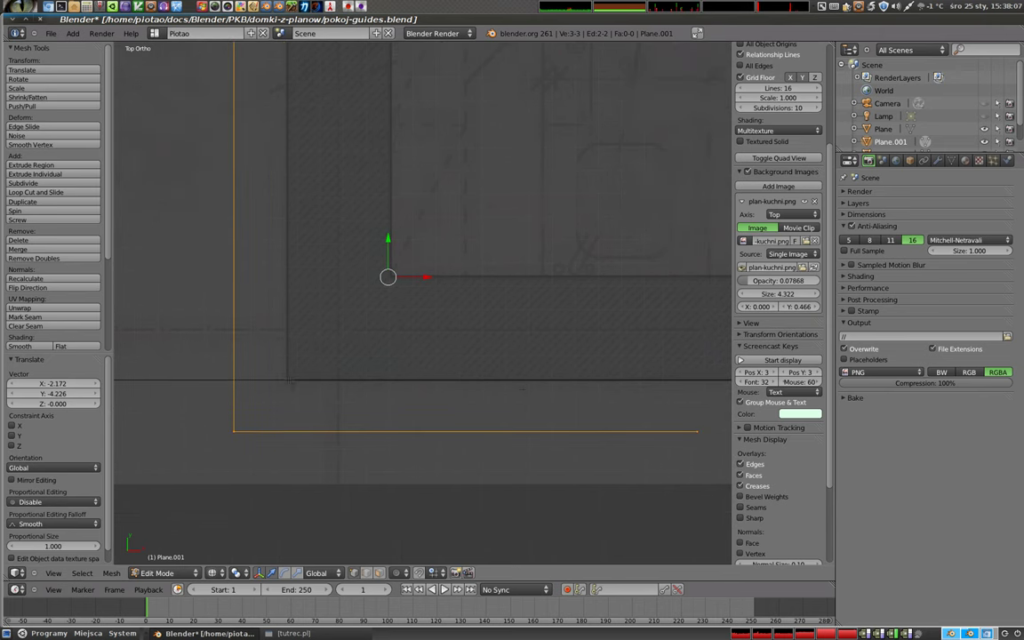
shift+middle_drag(529, 381, 491, 384)
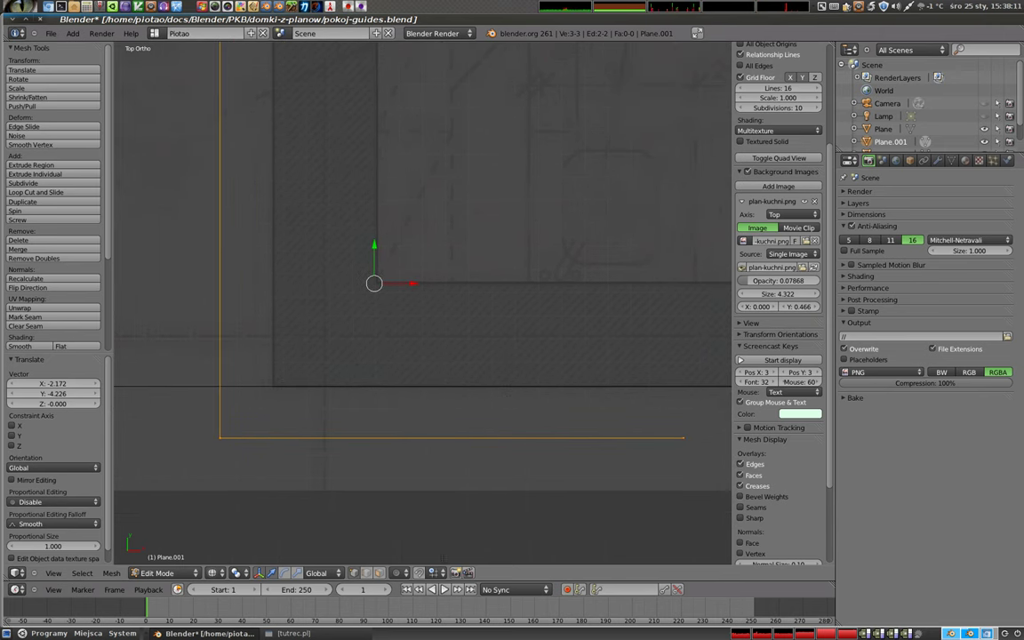
click(433, 573)
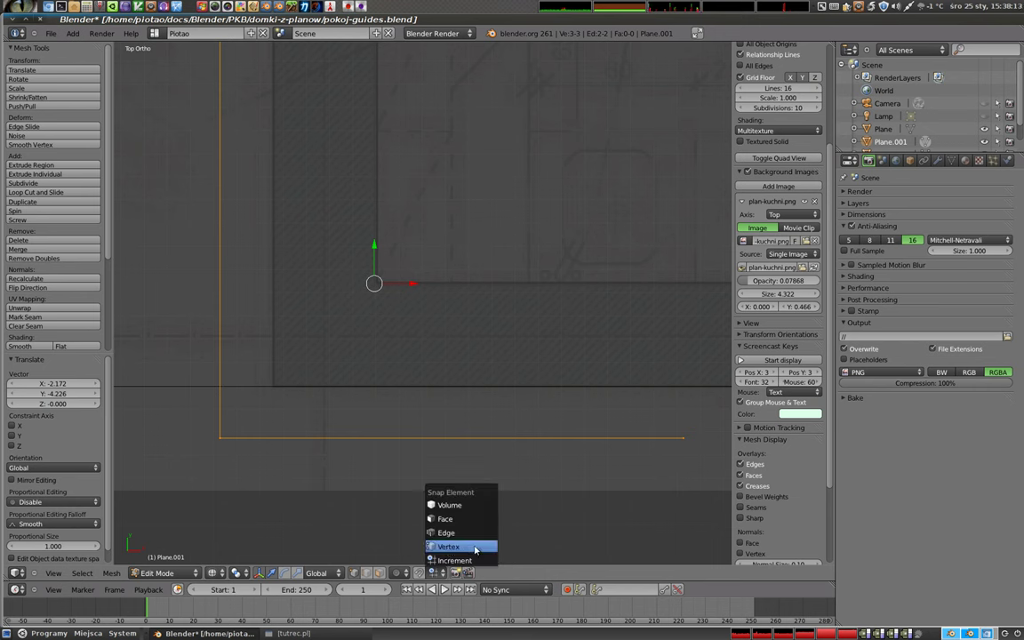
click(476, 548)
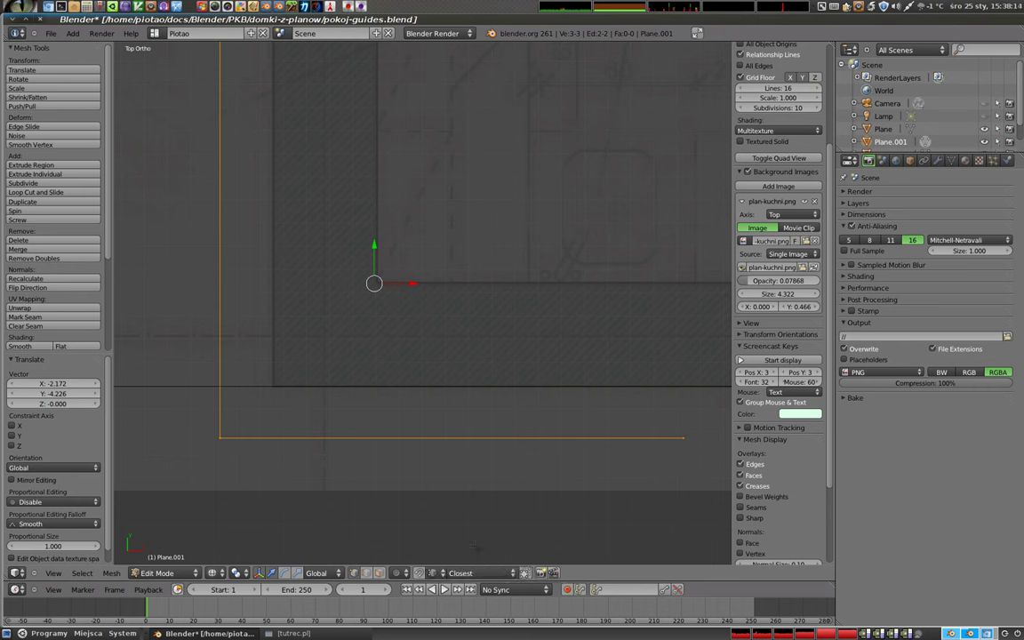
right_click(222, 438)
Snap the L's corner vertex and horizontal end vertex onto the guide corners
key(g)
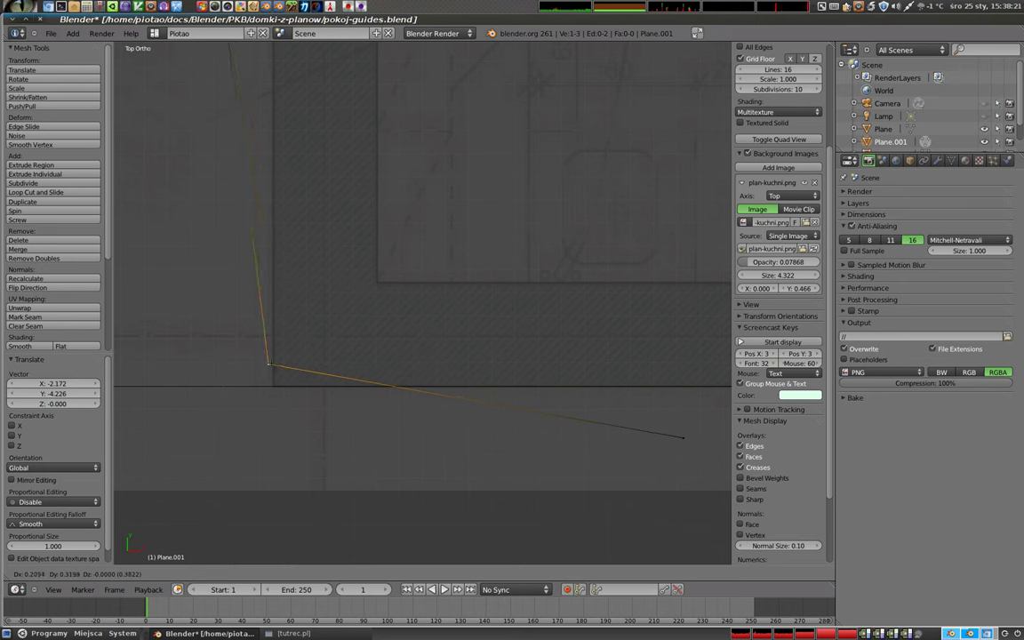
click(287, 394)
right_click(683, 438)
key(g)
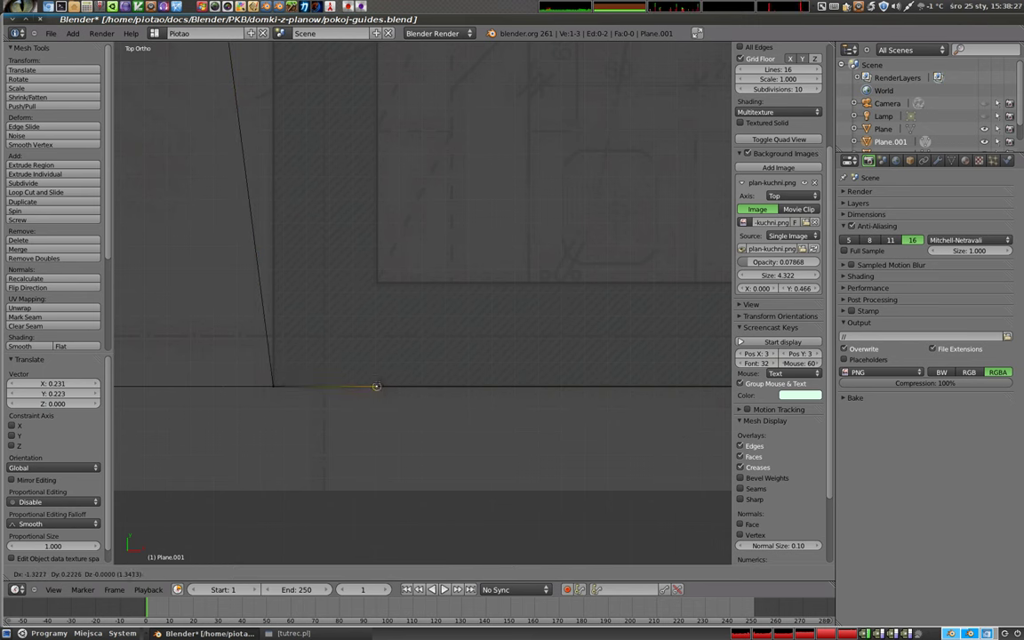
click(376, 386)
Extrude a new vertex from the slanted edge's top vertex and place it near the wall line
shift+middle_drag(293, 303, 382, 388)
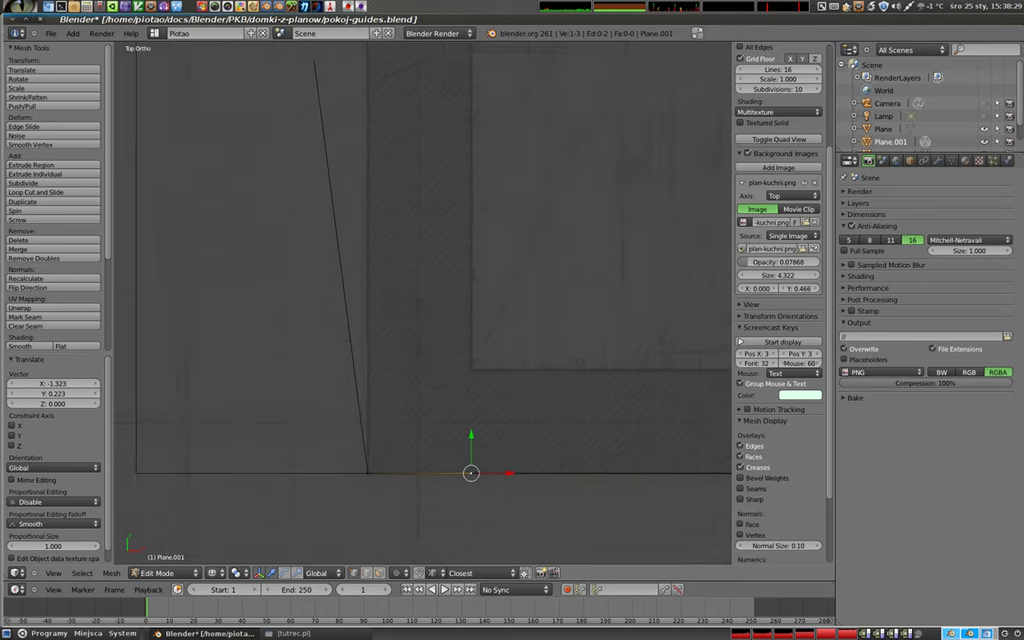
scroll(418, 356, down, 3)
right_click(367, 217)
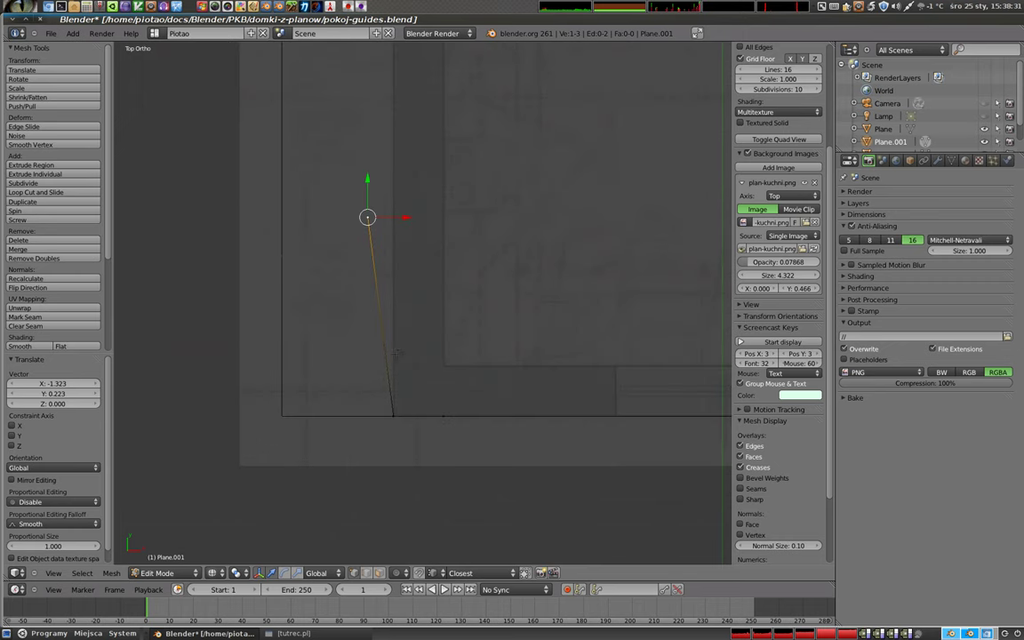
key(e)
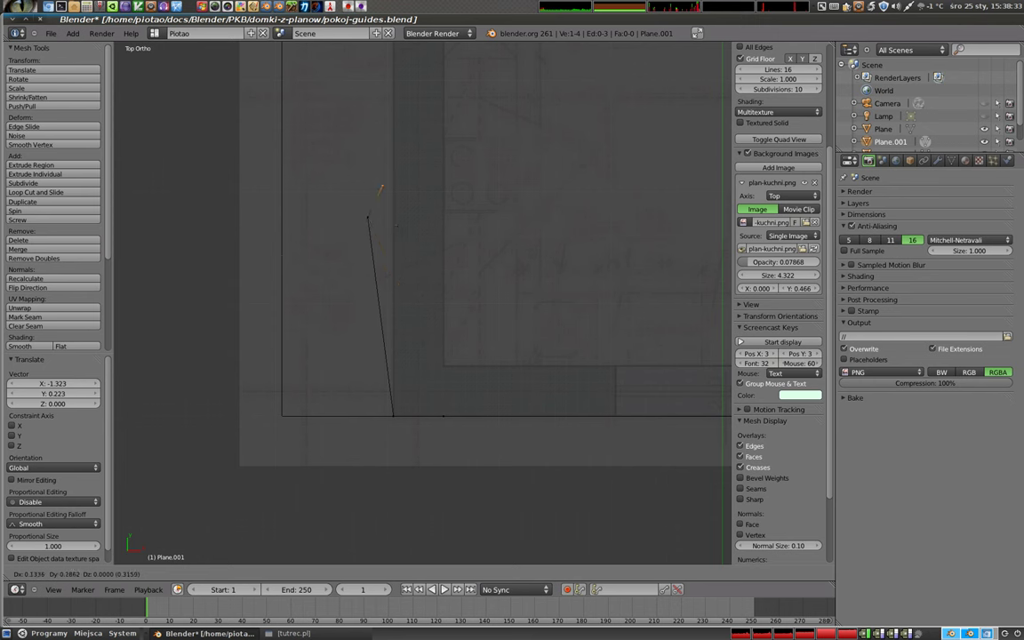
click(380, 218)
key(g)
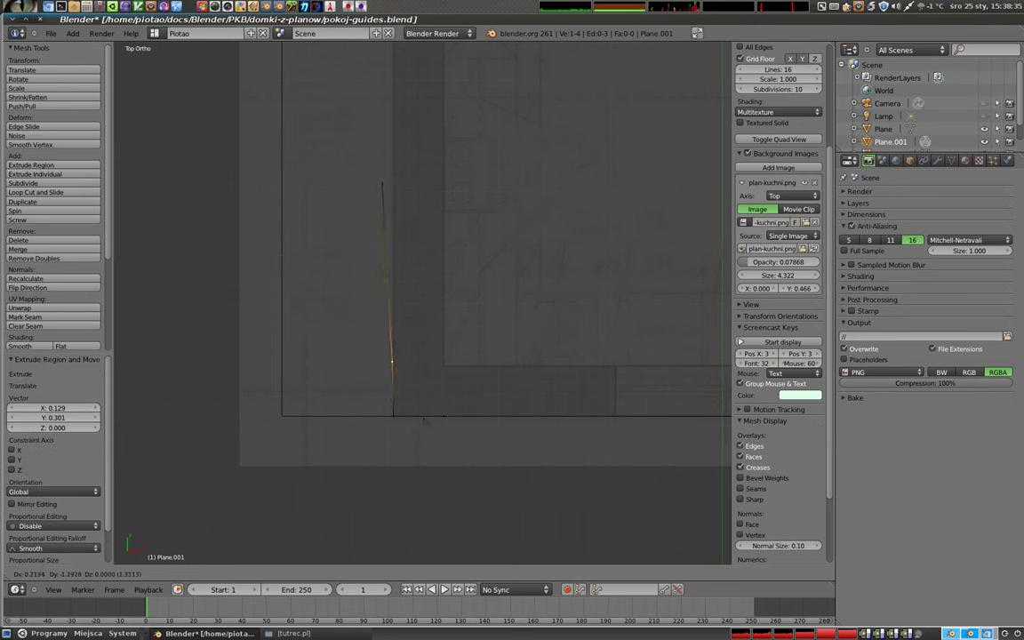
click(426, 425)
key(Return)
Move the top vertex onto the diagonal wall and also select the bottom vertex
right_click(382, 181)
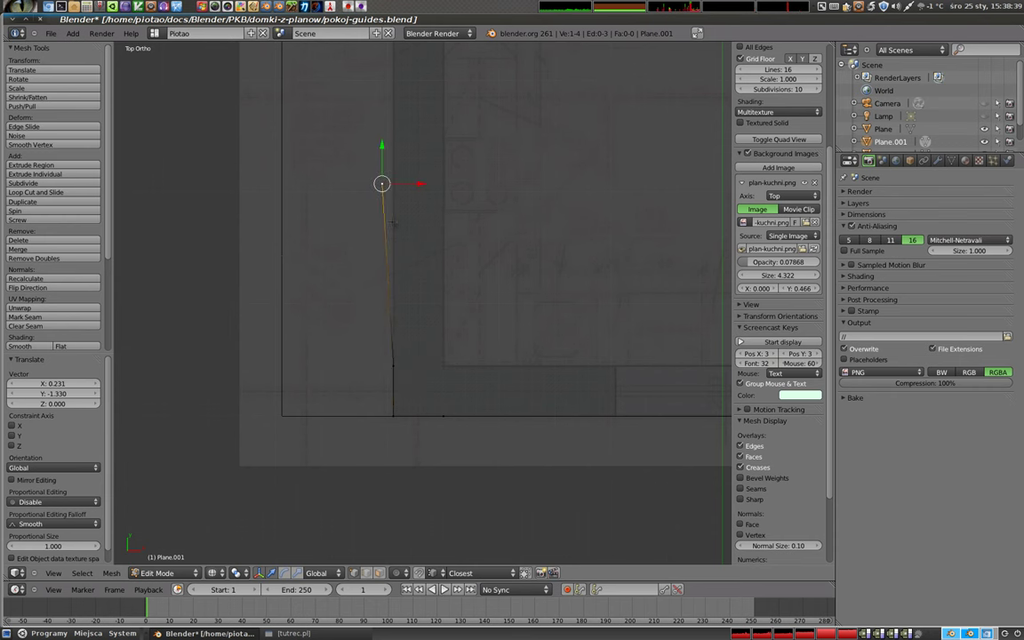
key(g)
click(447, 379)
shift+right_click(445, 418)
Join the two selected vertices with an edge and fill the traced square with a face
key(f)
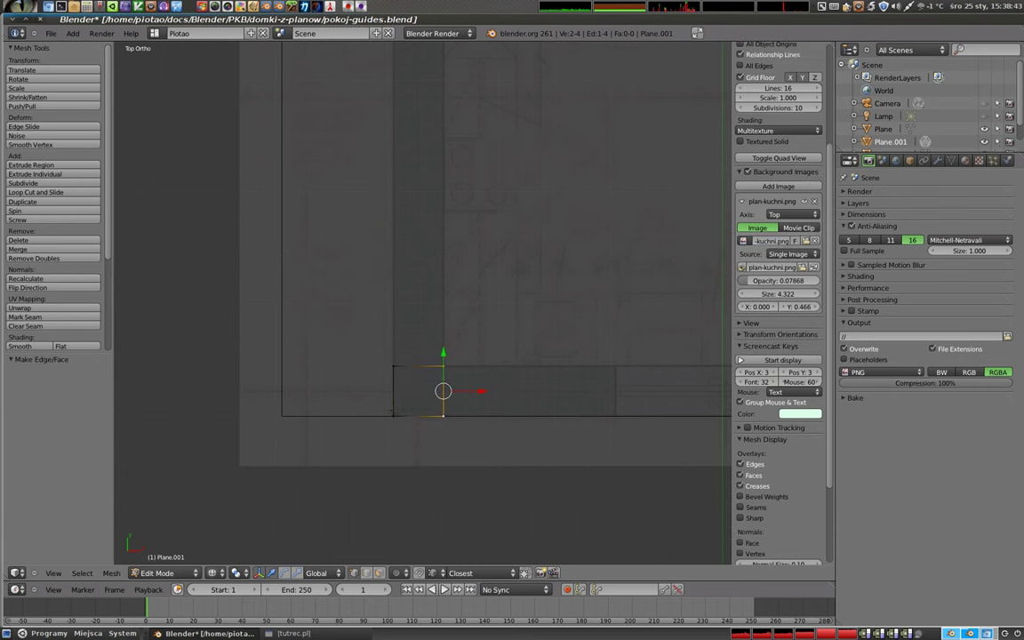
key(a)
key(a)
key(f)
shift+middle_drag(443, 391, 324, 356)
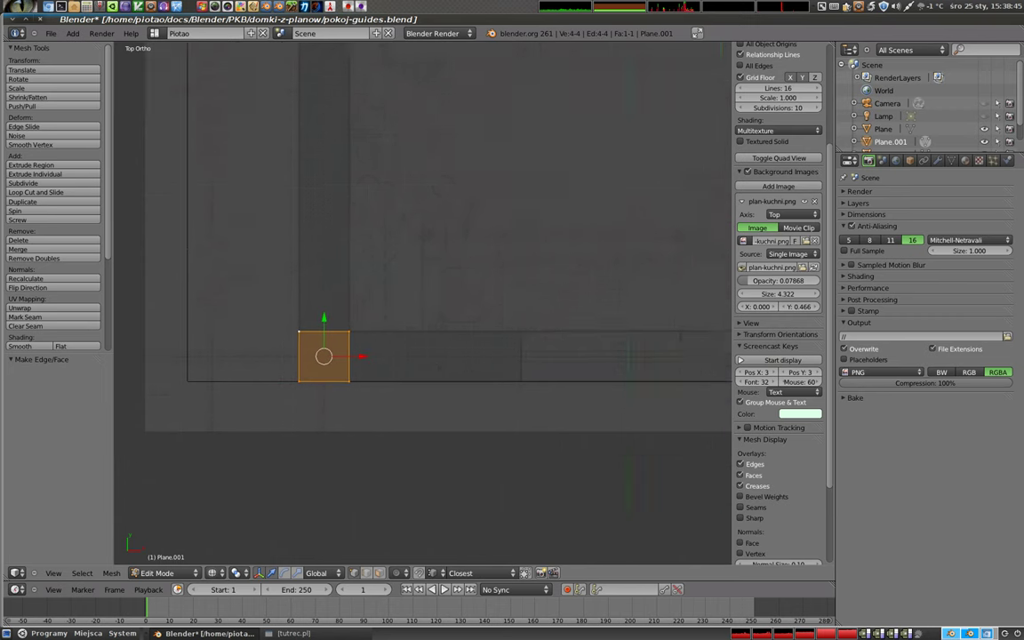
shift+middle_drag(435, 364, 373, 388)
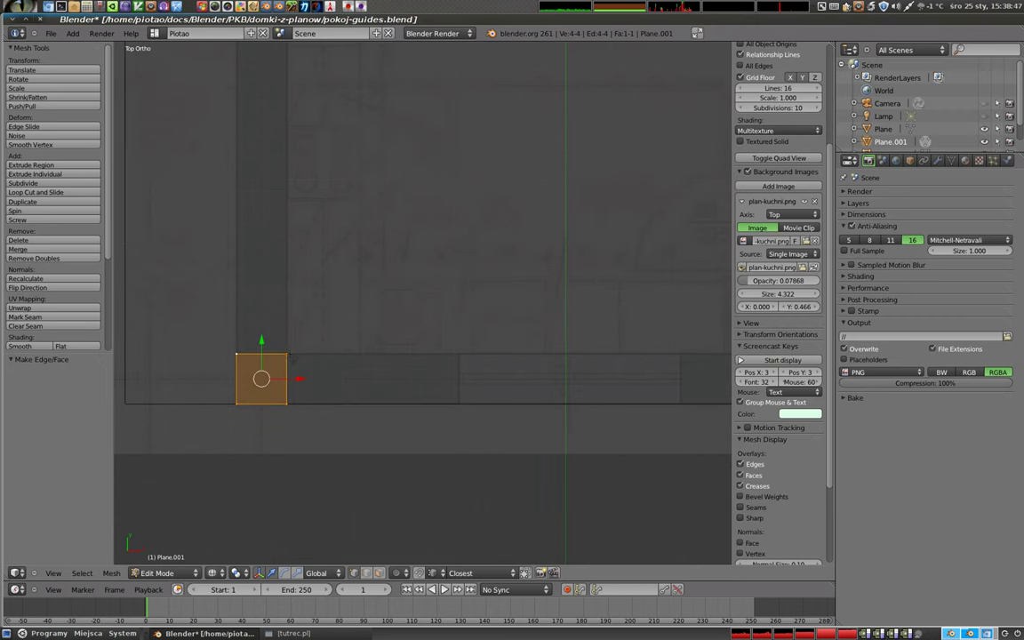
Extrude the square's right edge three times along X along the bottom wall, the last by 1.508
right_click(288, 383)
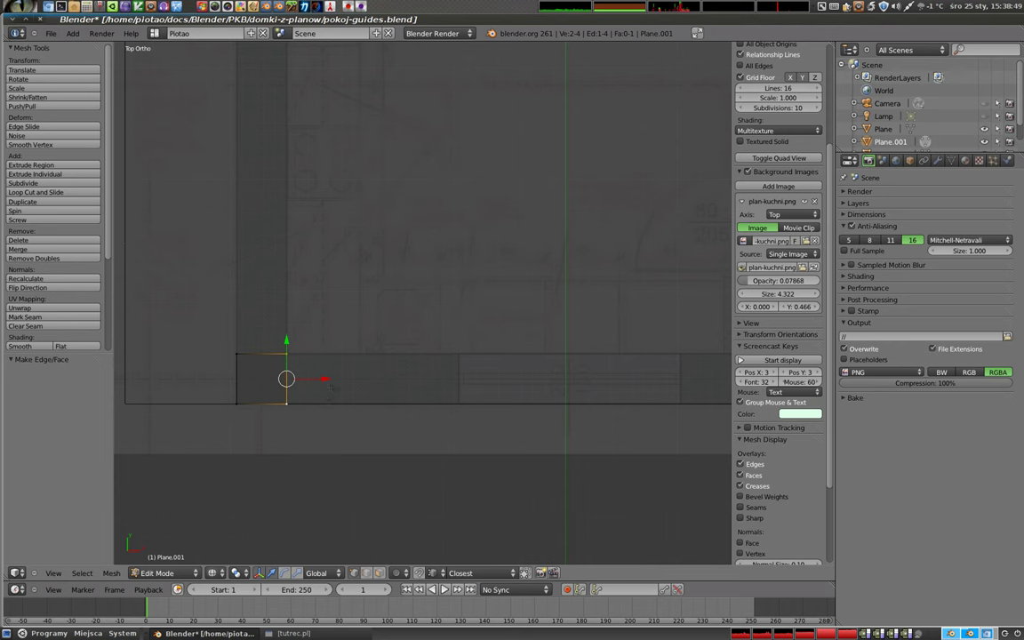
key(e)
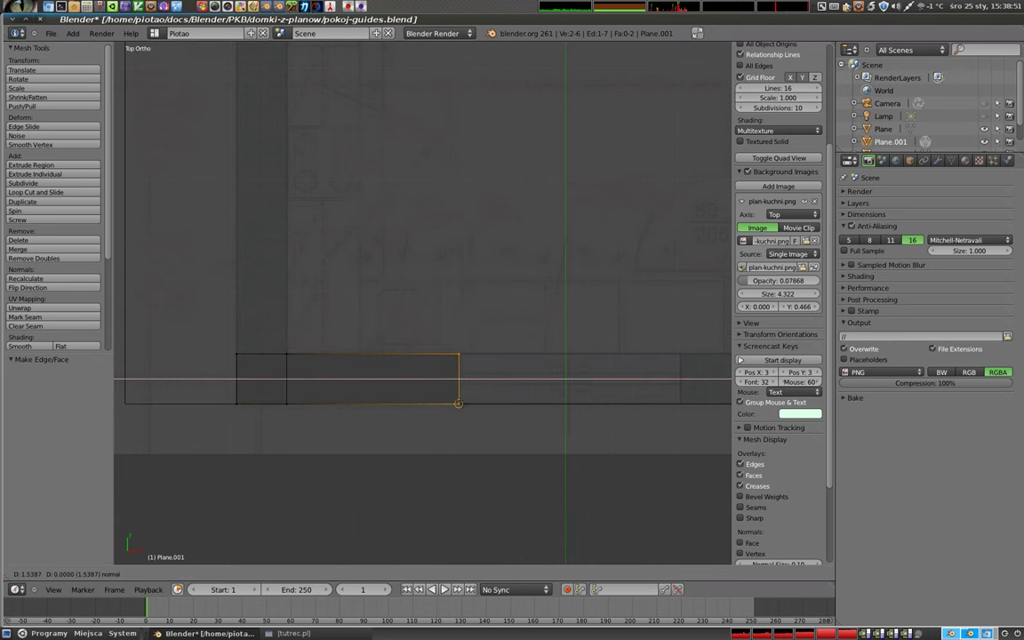
click(507, 391)
shift+middle_drag(507, 388, 265, 391)
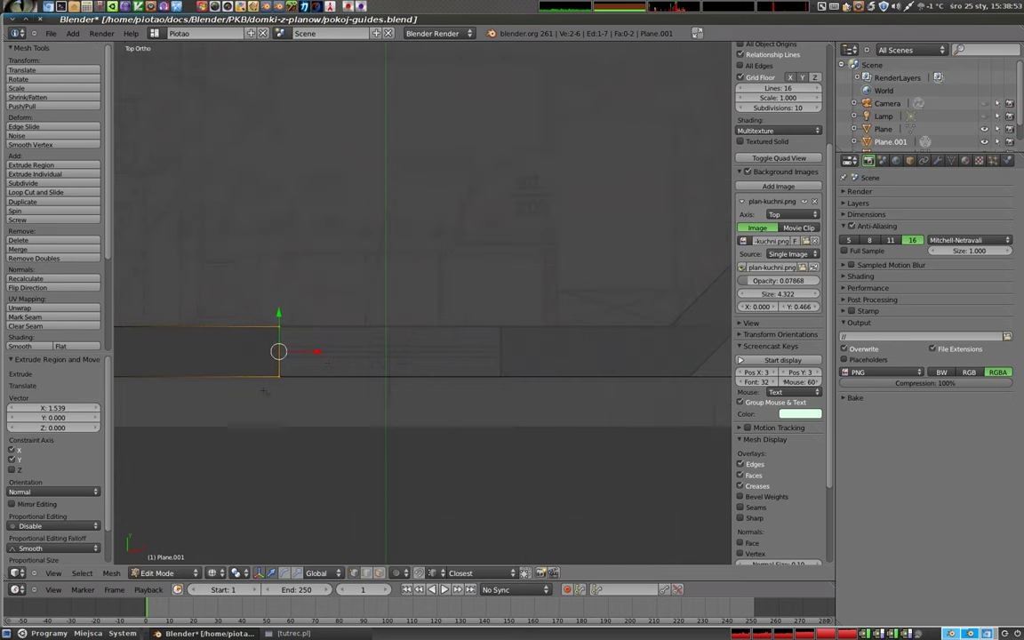
key(e)
click(488, 393)
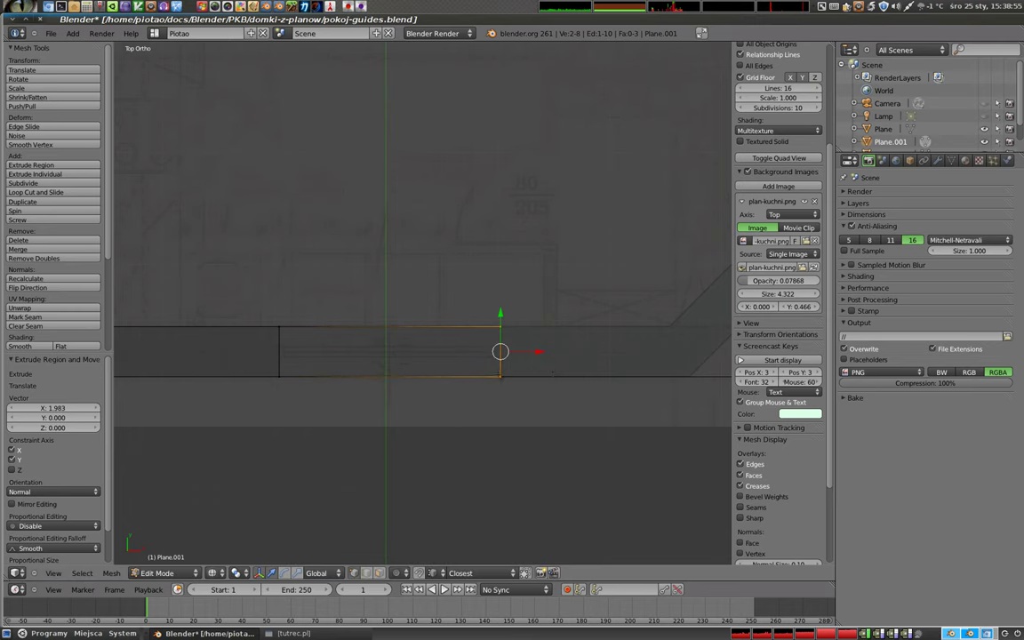
shift+middle_drag(556, 352, 448, 372)
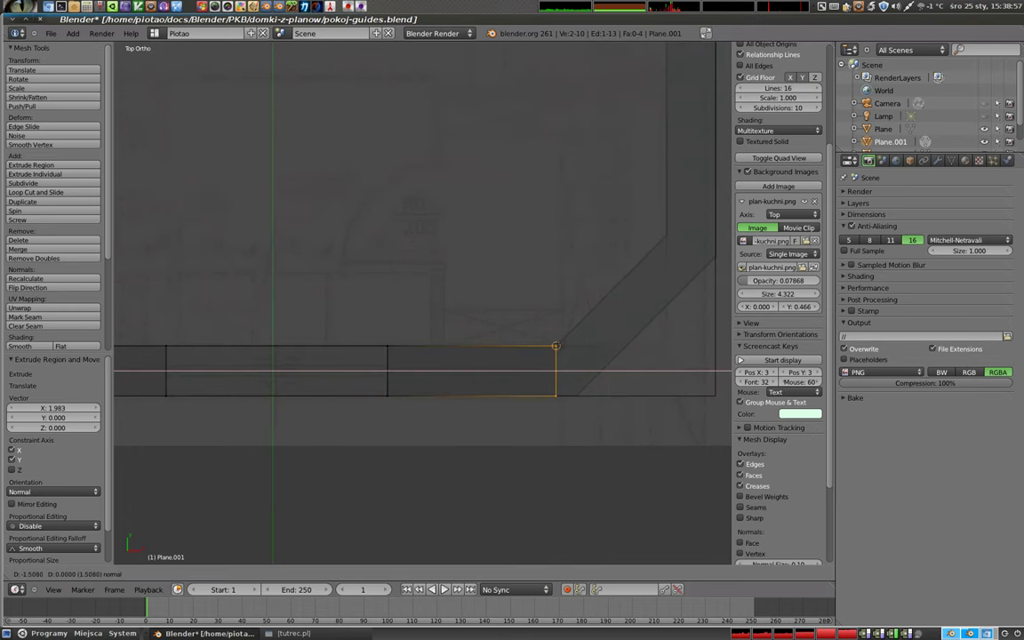
click(573, 402)
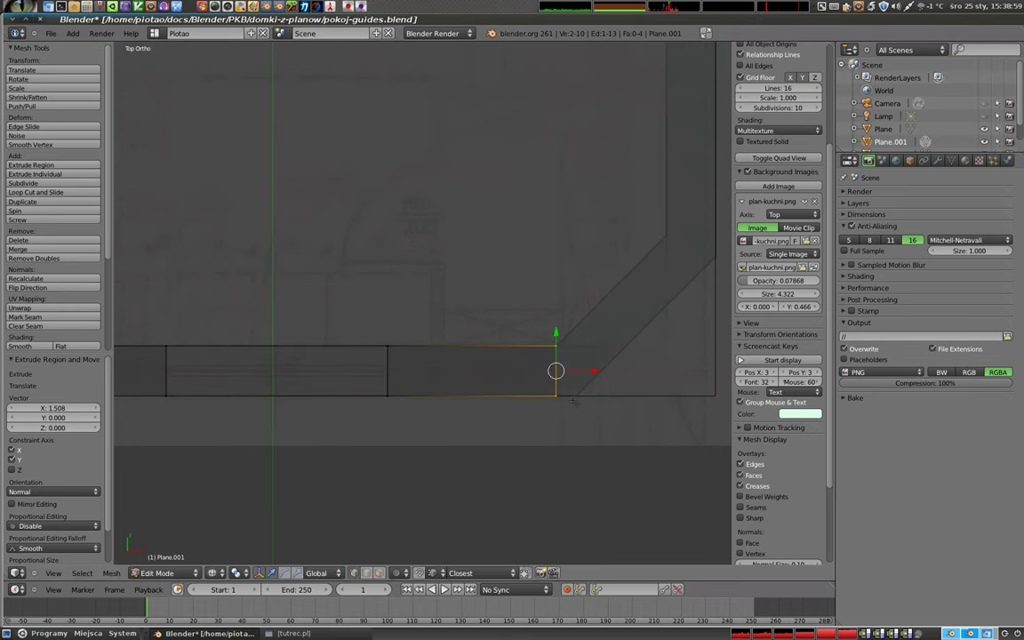
mouse_move(571, 399)
middle_down()
mouse_move(587, 392)
mouse_move(398, 287)
mouse_move(368, 367)
middle_up()
Extrude the strip's outer bottom corner vertex 0.18 along X, then view the plan from the top
right_click(368, 367)
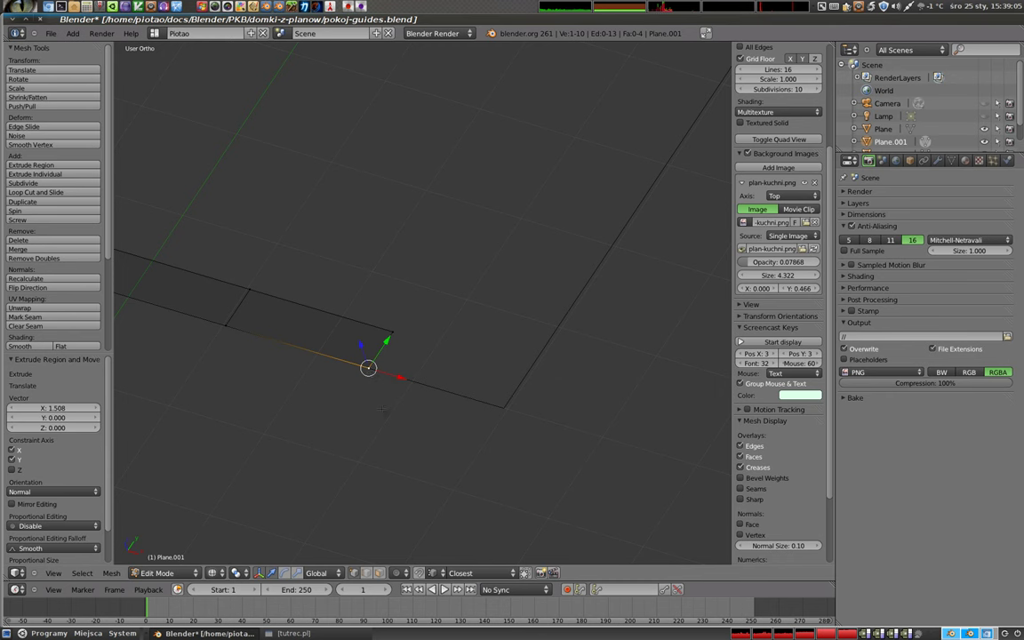
key(e)
key(x)
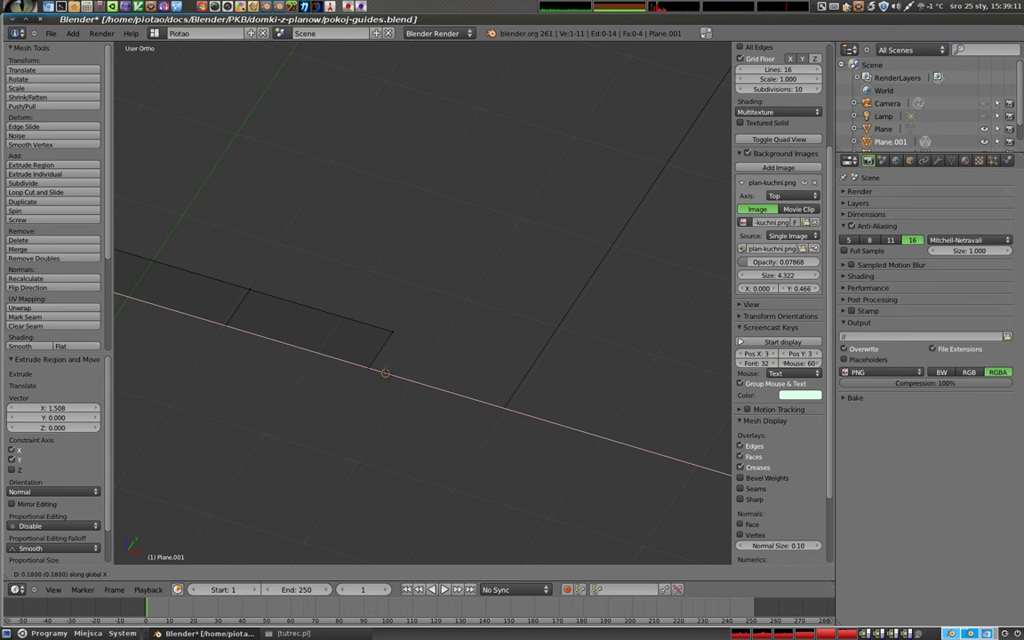
click(385, 372)
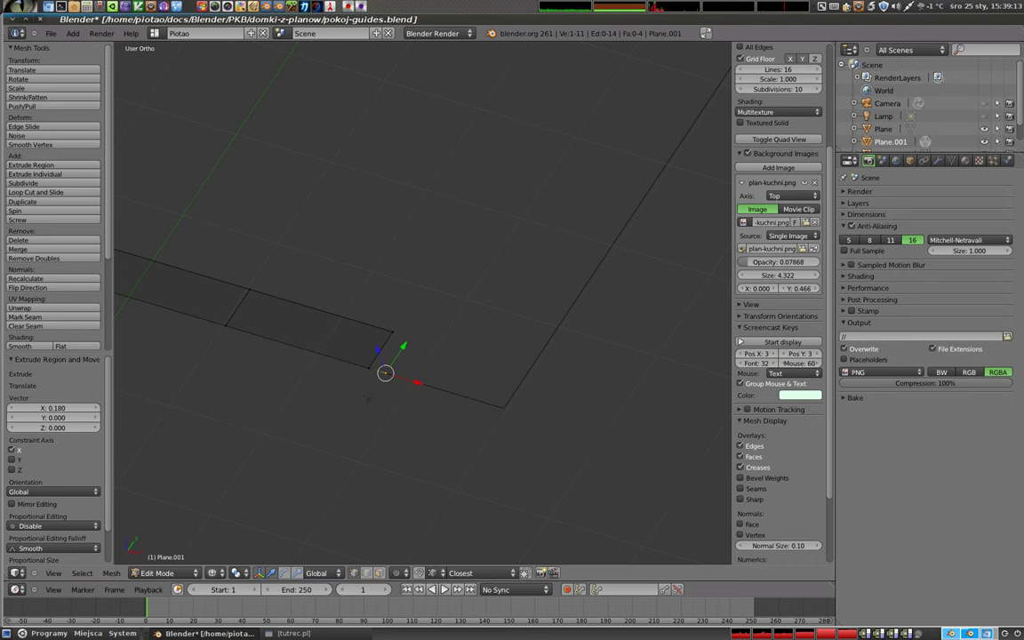
key(KP_7)
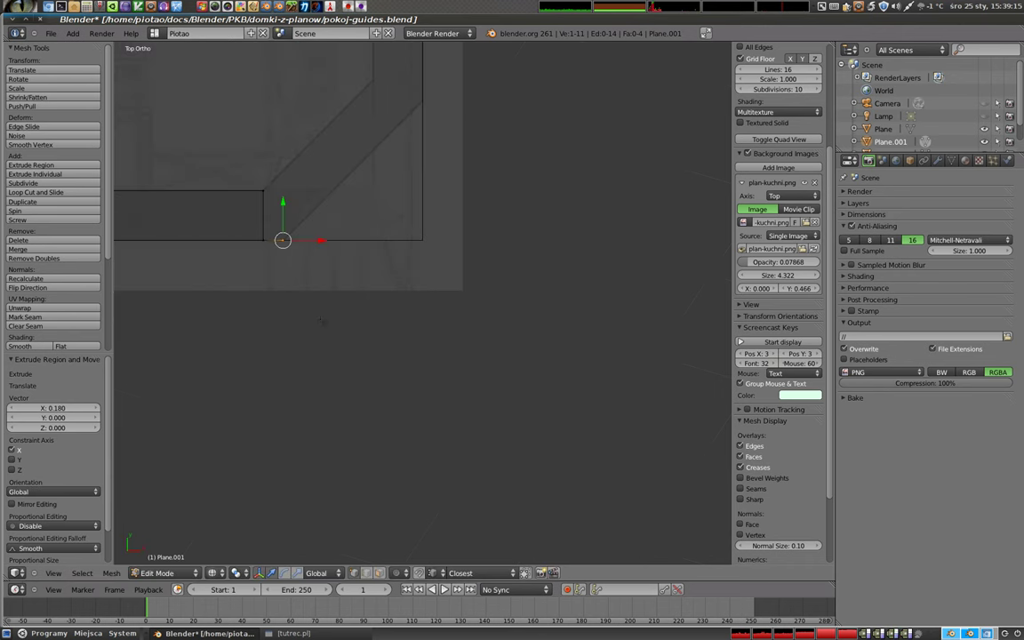
shift+middle_drag(321, 320, 506, 388)
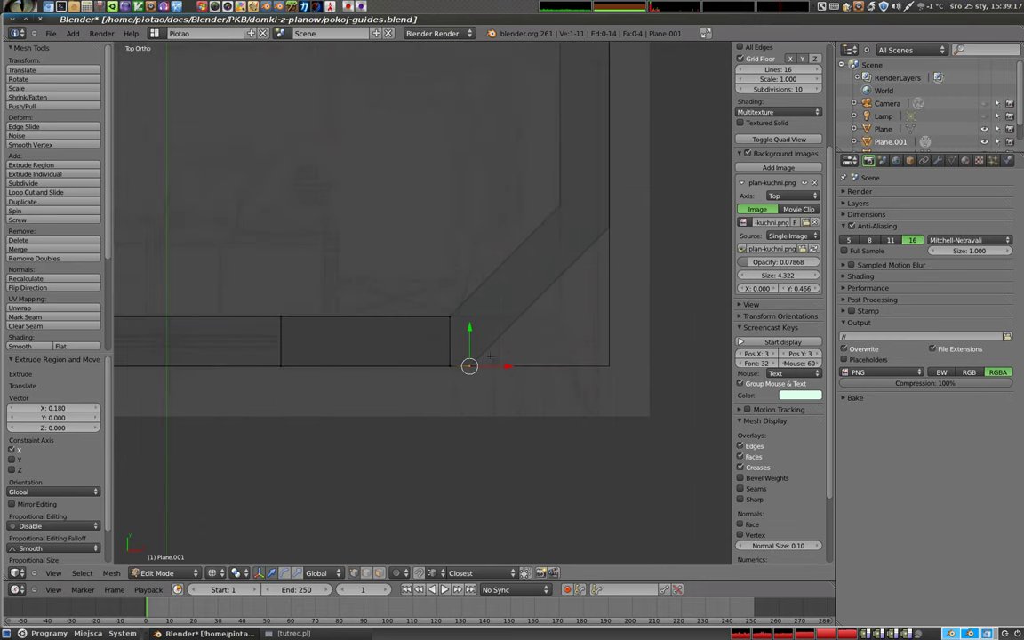
Cancel moving the extruded corner vertex on Plane.001, then enter Edit Mode on Plane.002
key(e)
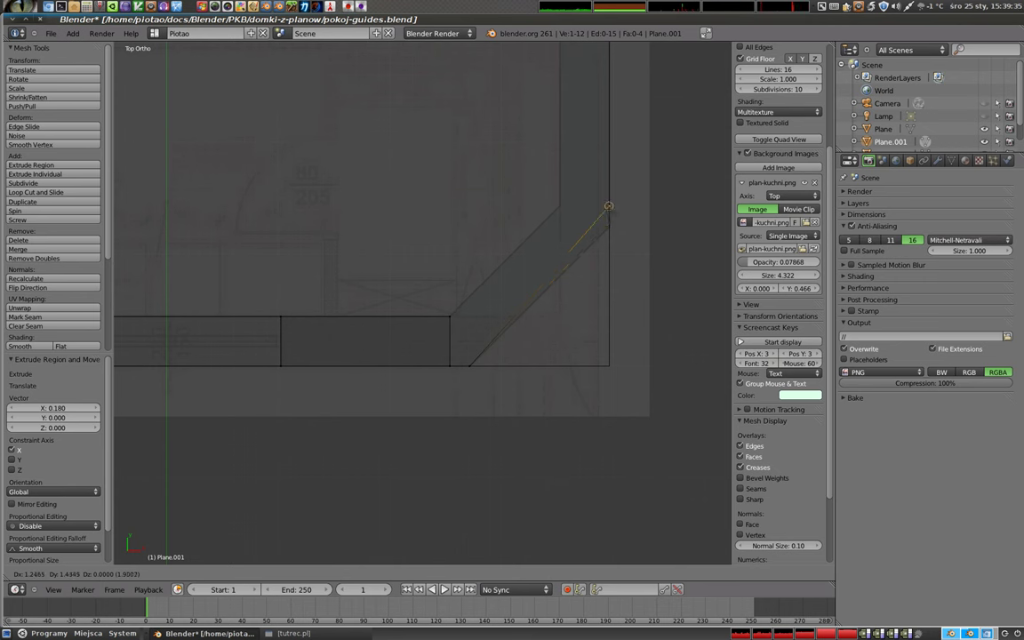
right_click(609, 207)
key(Tab)
right_click(610, 283)
key(Tab)
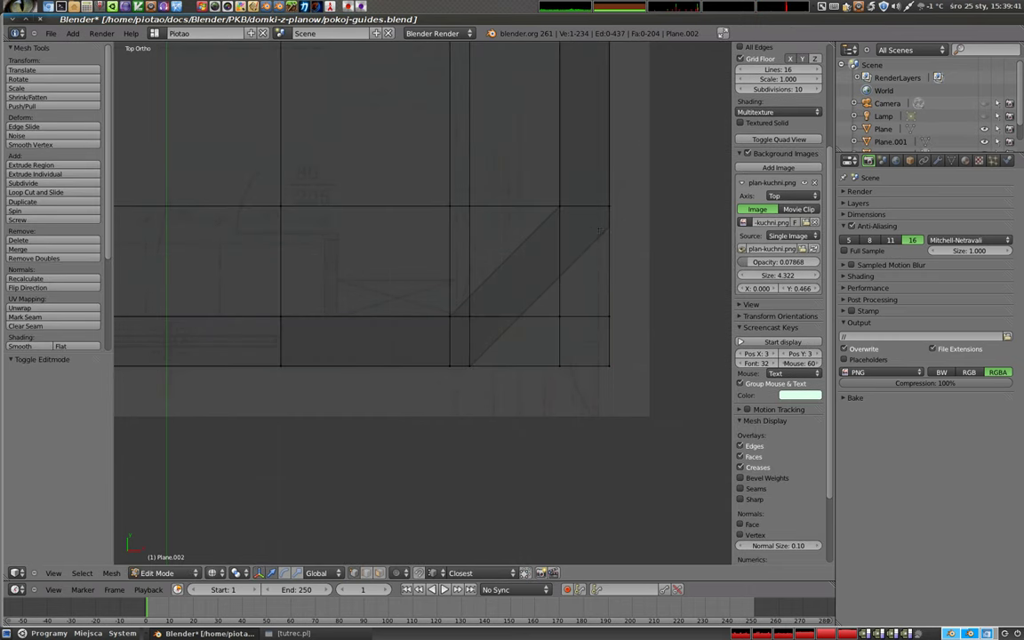
Add a horizontal loop cut across the Plane.002 guide lines
key(ctrl+r)
click(594, 258)
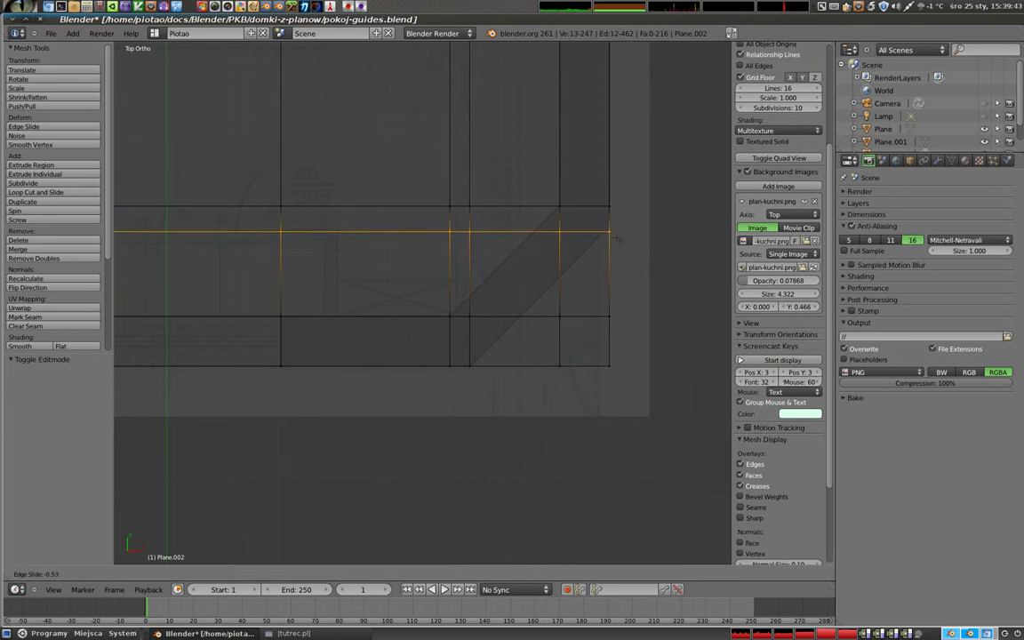
click(613, 234)
scroll(613, 234, up, 1)
scroll(613, 236, up, 2)
scroll(612, 240, up, 2)
Nudge the new guide line 0.007 along Y, then leave Edit Mode and select Plane.001
key(g)
key(y)
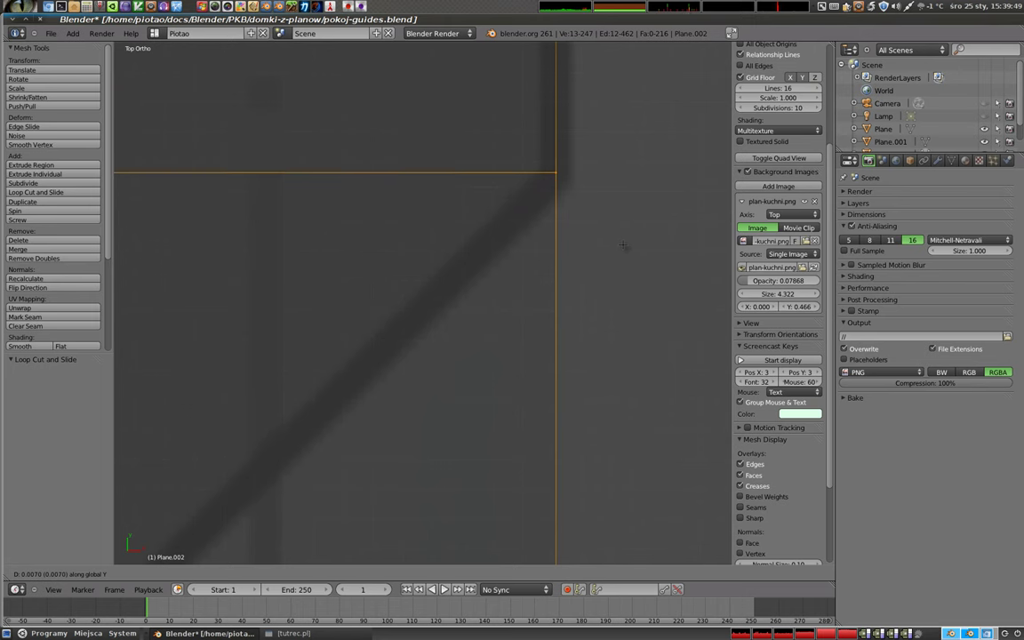
click(621, 247)
scroll(622, 247, down, 2)
scroll(622, 247, down, 2)
scroll(622, 240, down, 2)
scroll(622, 240, down, 2)
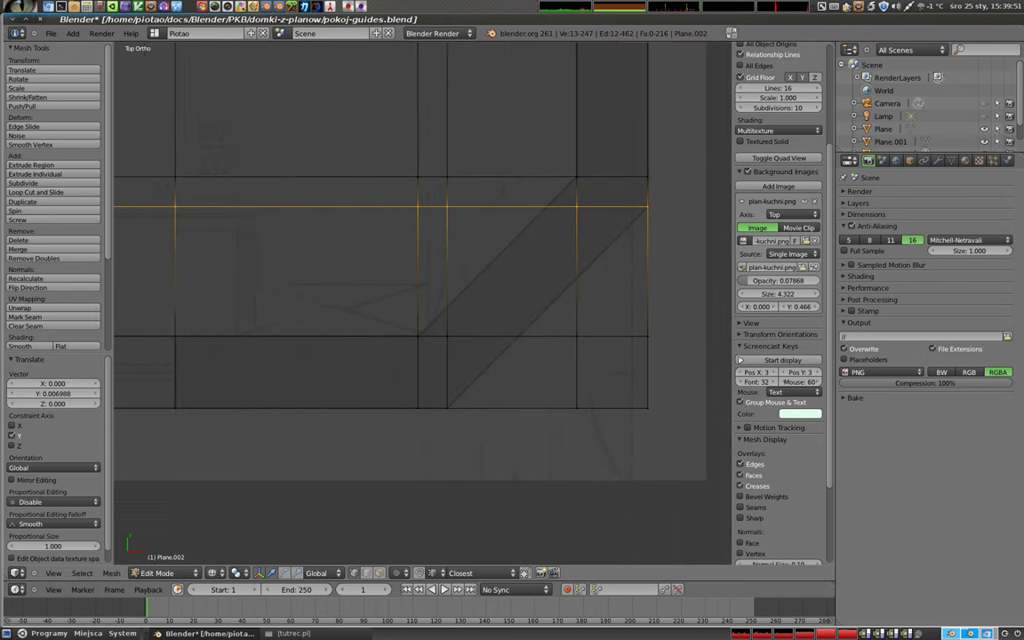
scroll(622, 240, up, 1)
key(Tab)
right_click(398, 349)
Extrude a new vertex from the wall corner to the diagonal wall's upper end
key(Tab)
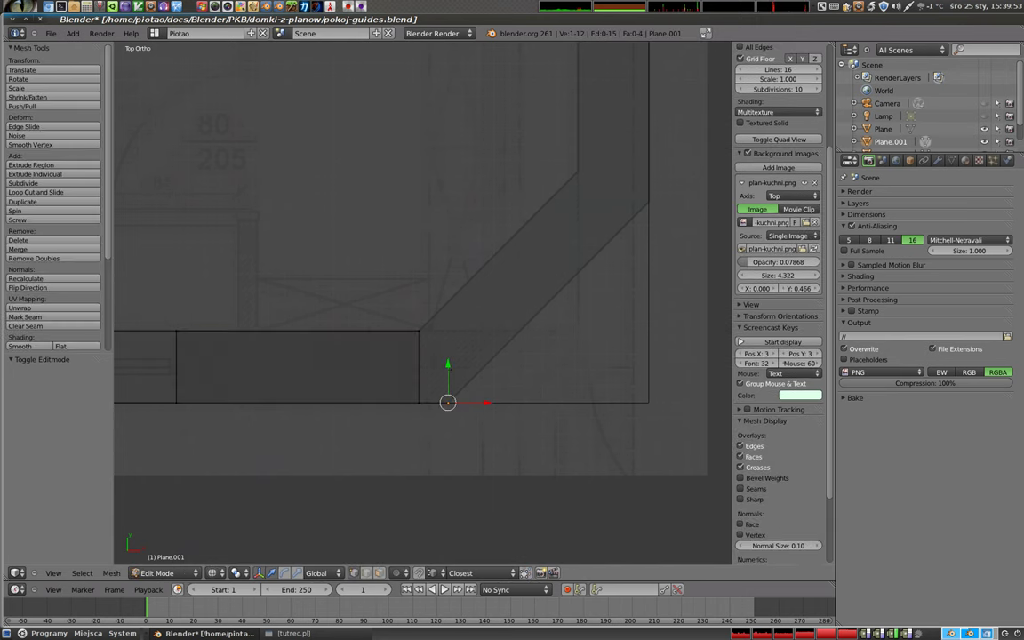
key(e)
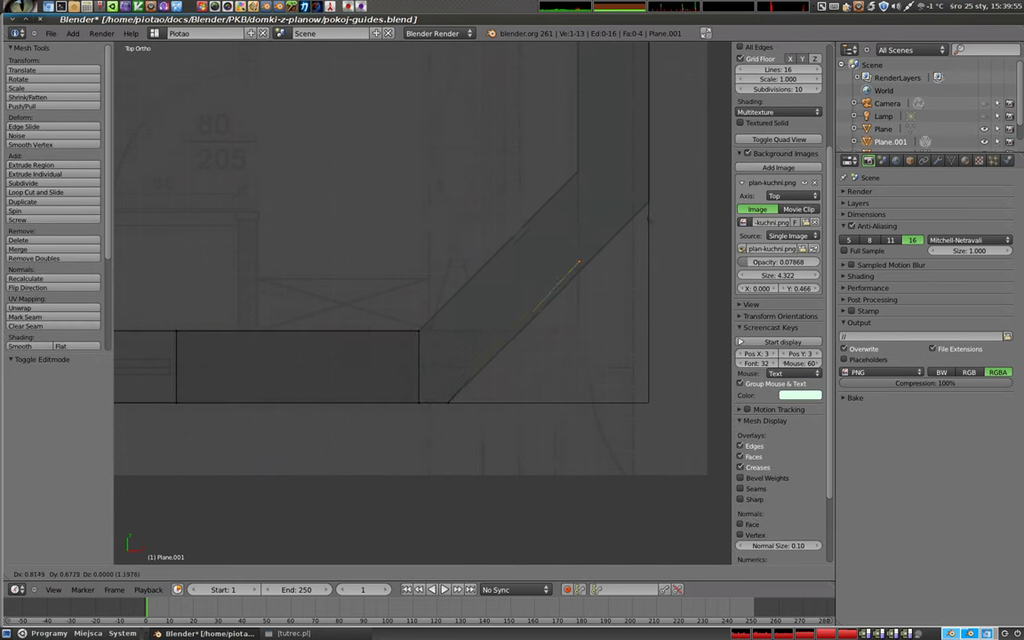
click(649, 201)
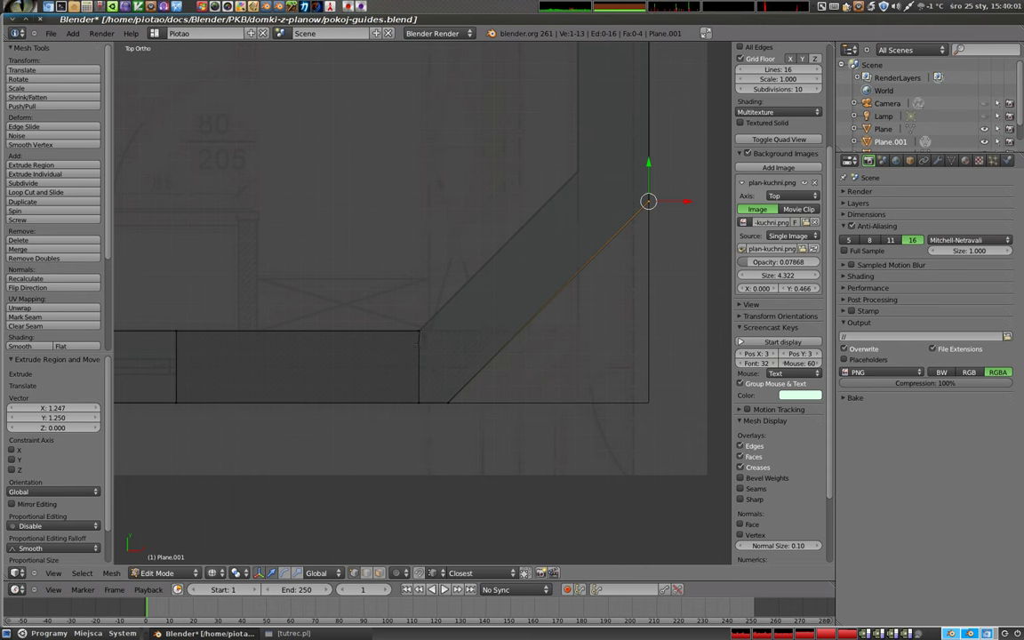
Select the end vertices of the new diagonal edge, ready to subdivide it
right_click(419, 331)
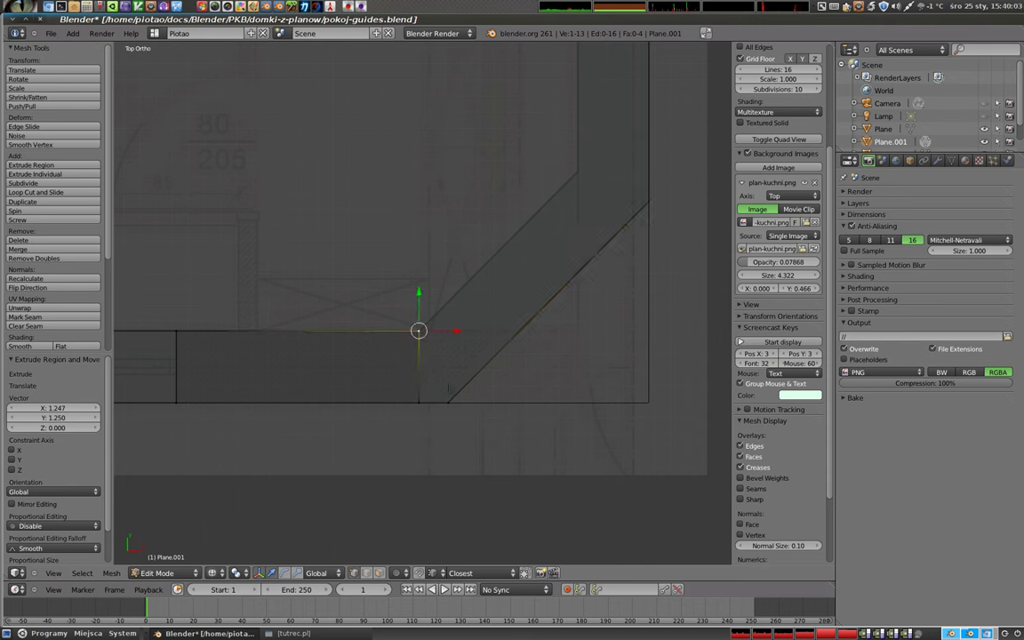
right_click(449, 402)
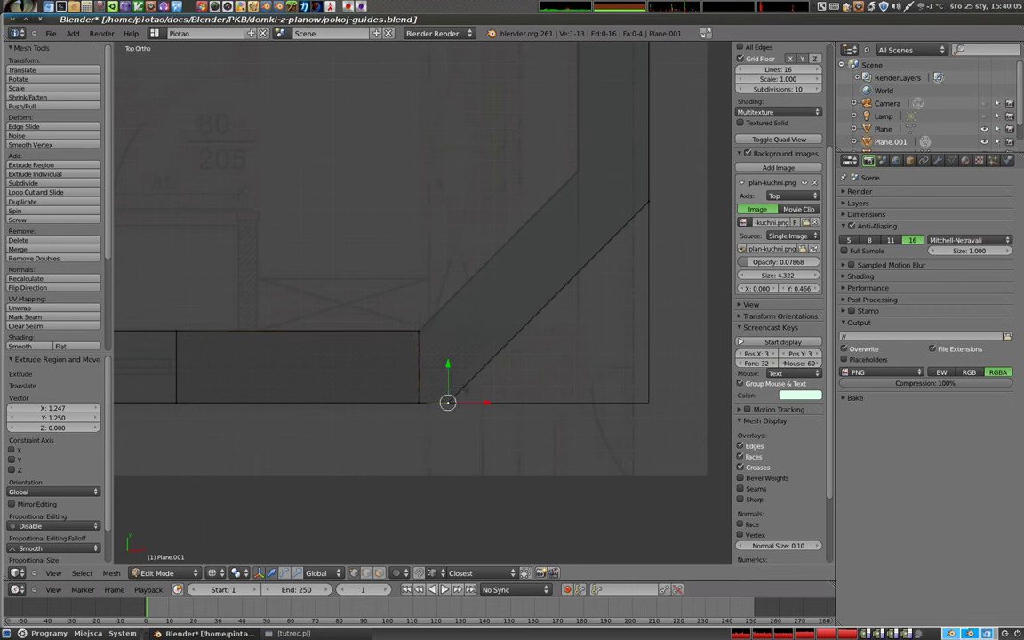
shift+right_click(650, 201)
key(w)
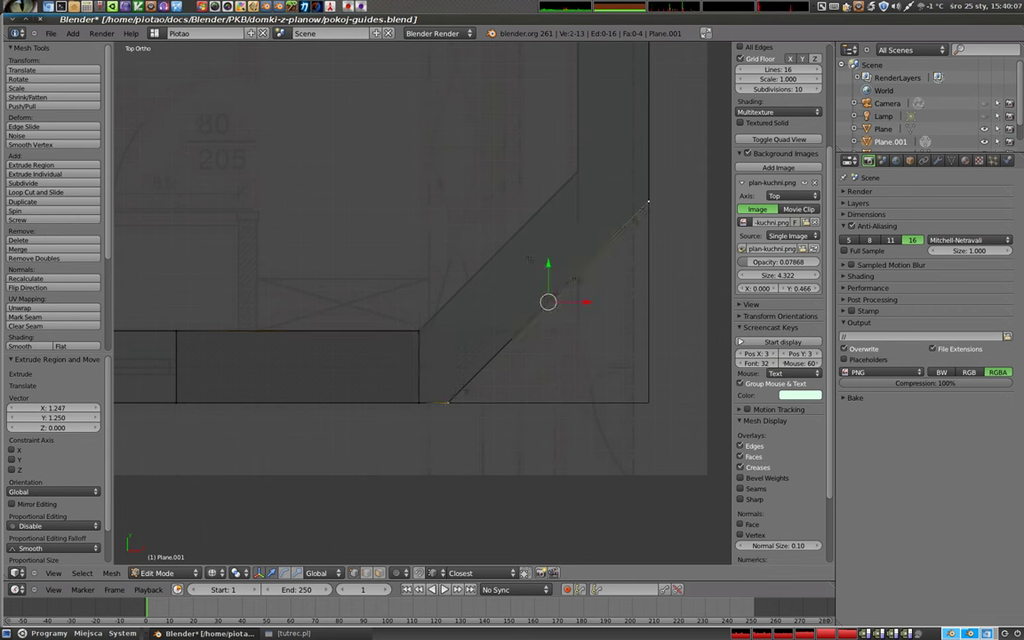
key(ctrl+z)
shift+right_click(649, 203)
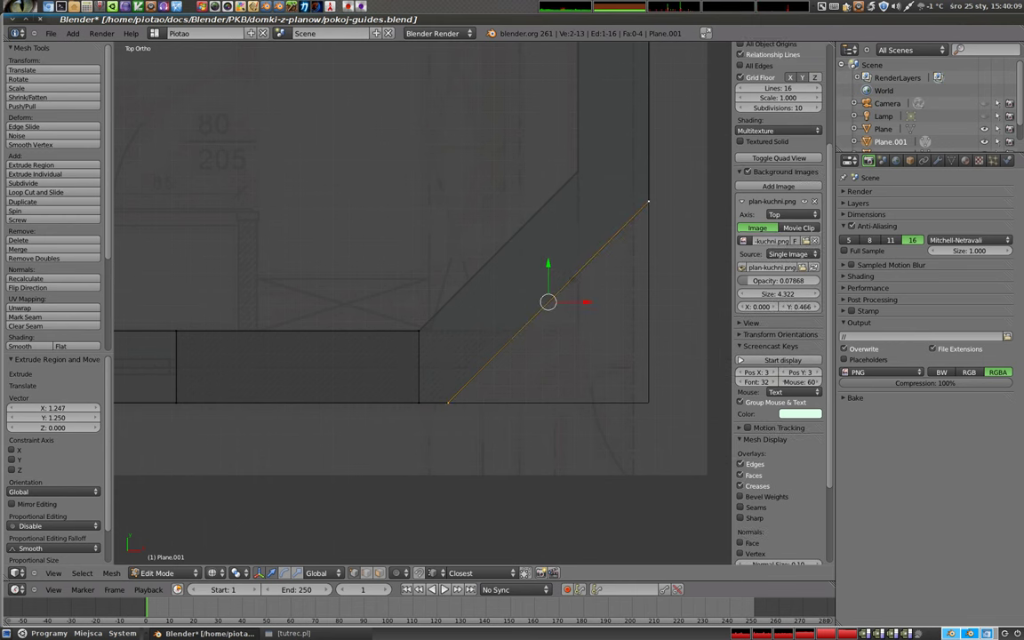
Subdivide the diagonal edge with two cuts and stretch its middle segment by 2.44
key(w)
click(477, 288)
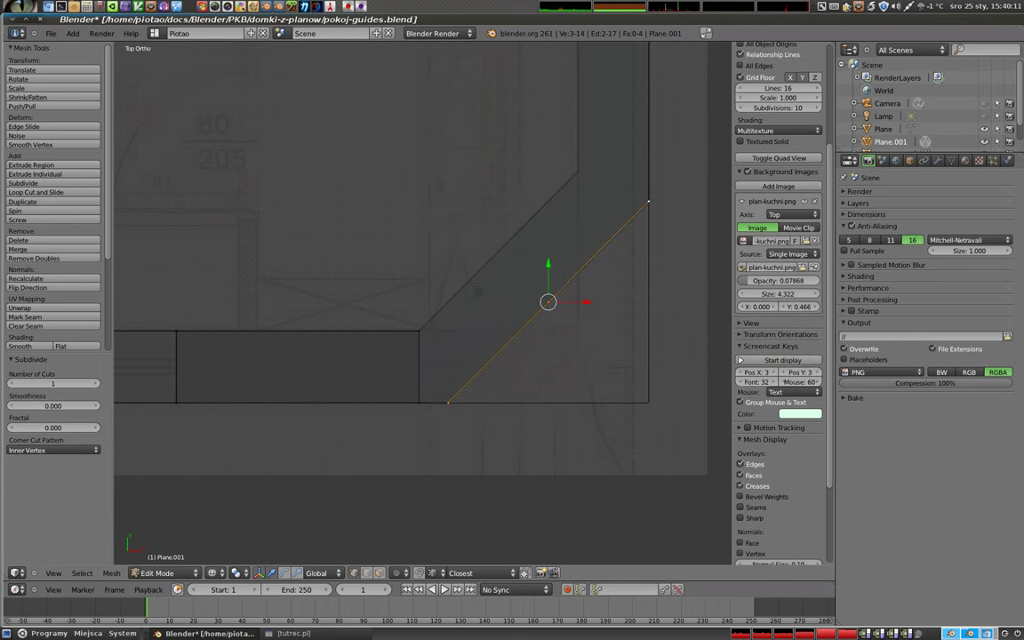
click(96, 383)
right_click(583, 283)
shift+right_click(515, 335)
key(s)
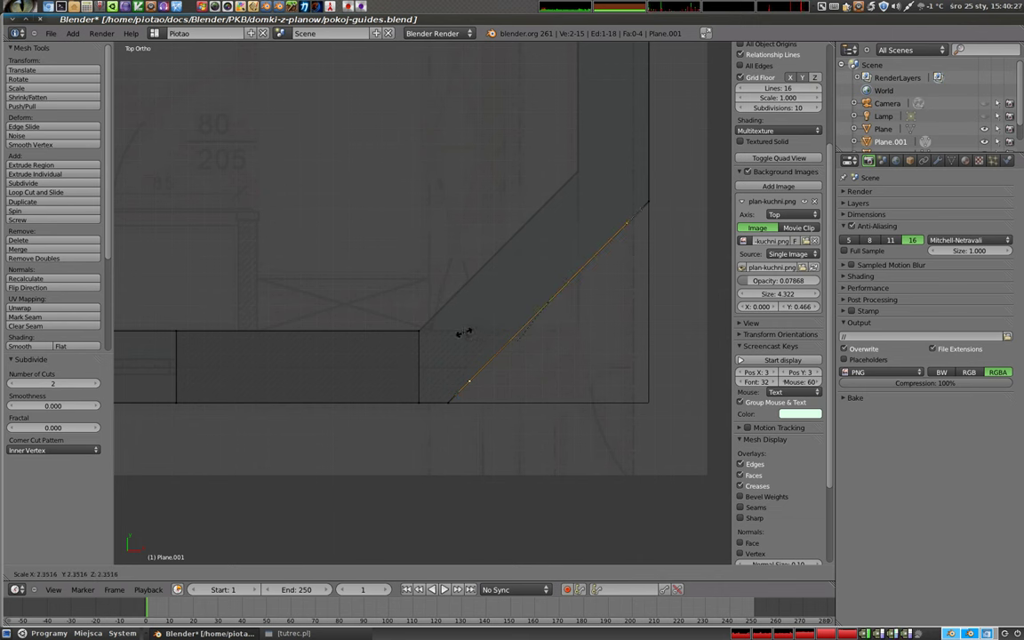
click(461, 333)
Select the vertices around the wall corner
shift+right_click(418, 330)
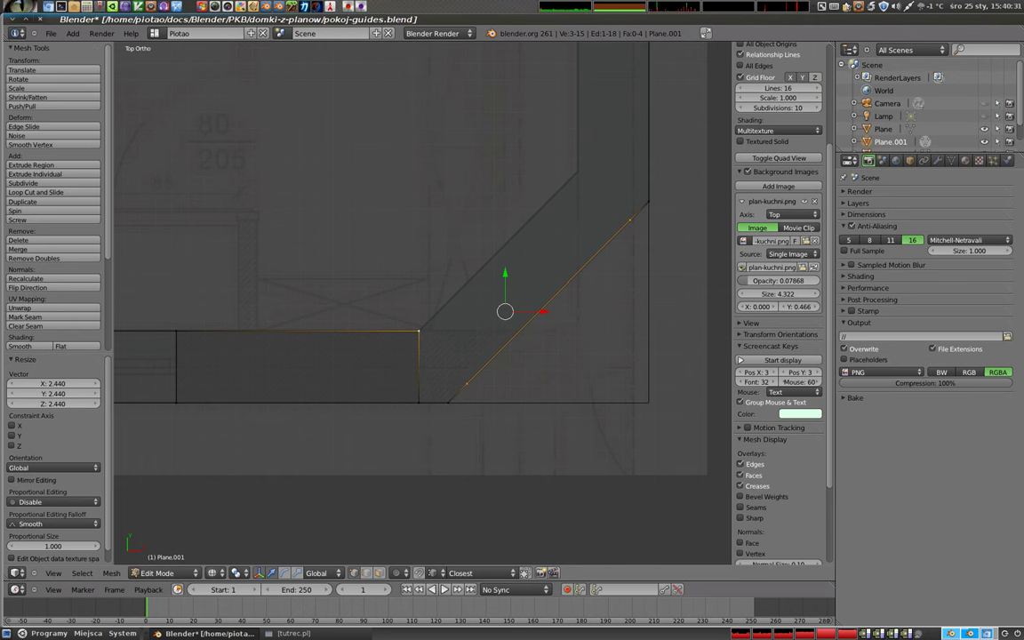
right_click(467, 384)
shift+right_click(418, 331)
shift+right_click(448, 403)
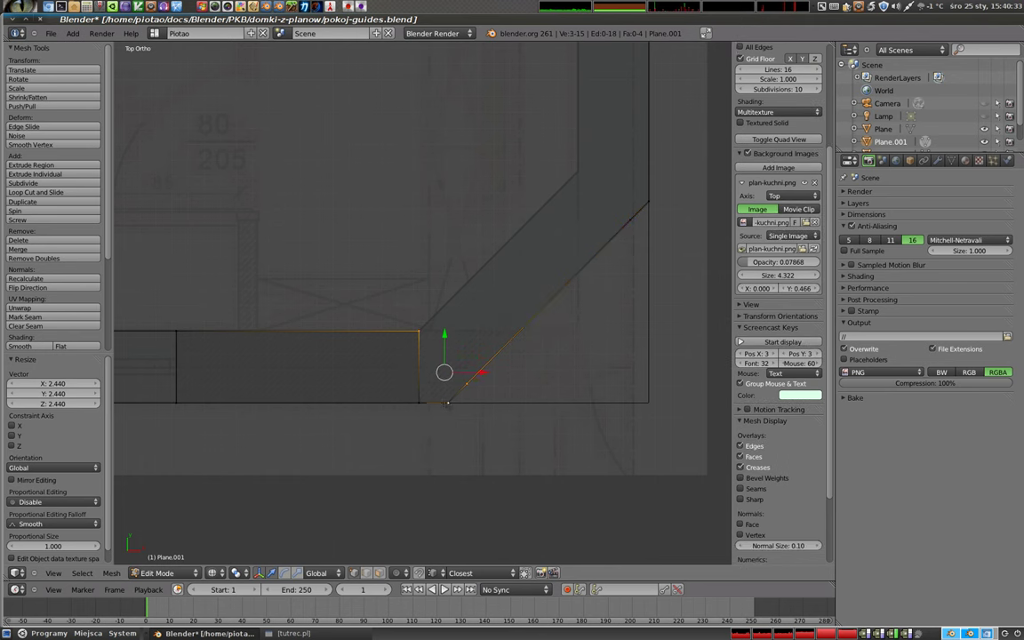
shift+right_click(467, 384)
shift+right_click(419, 403)
Remove the duplicate vertices, then fill a face across the four corner-gap vertices
key(a)
key(a)
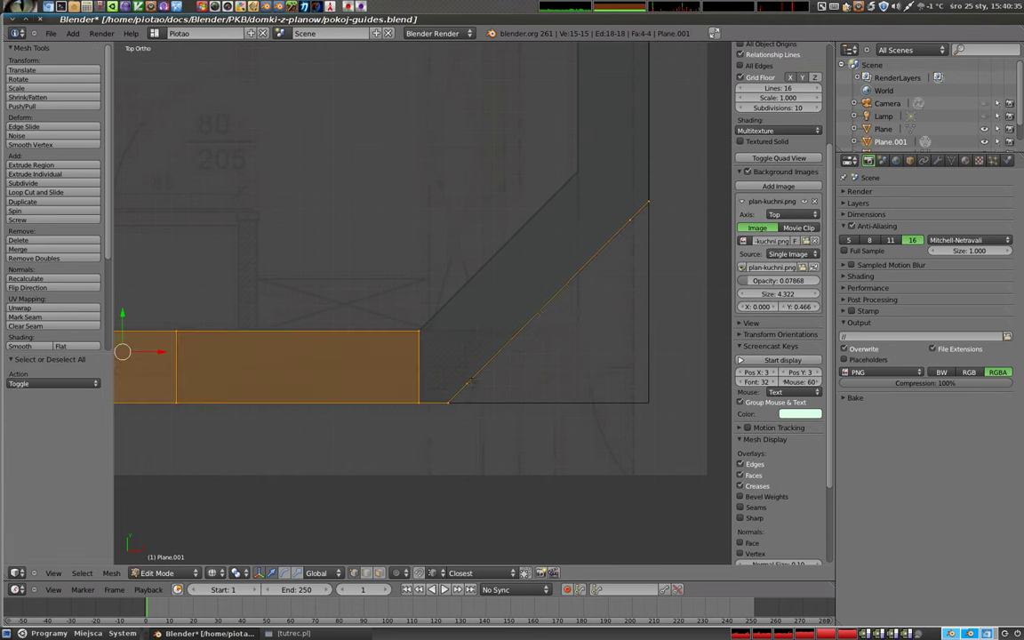
key(w)
click(449, 421)
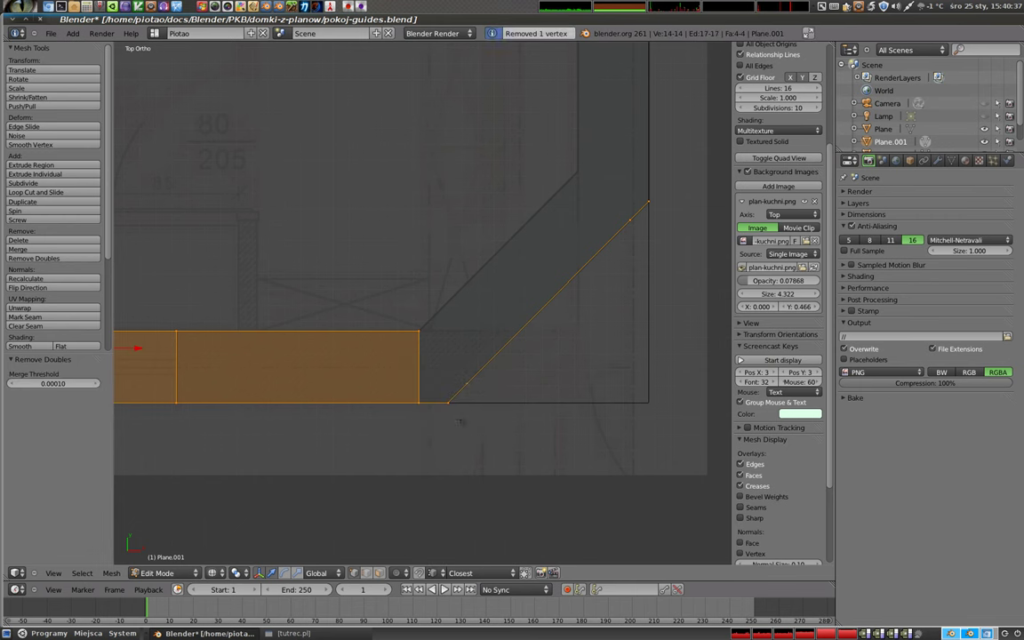
right_click(467, 384)
shift+right_click(448, 403)
shift+right_click(418, 403)
shift+right_click(418, 331)
key(f)
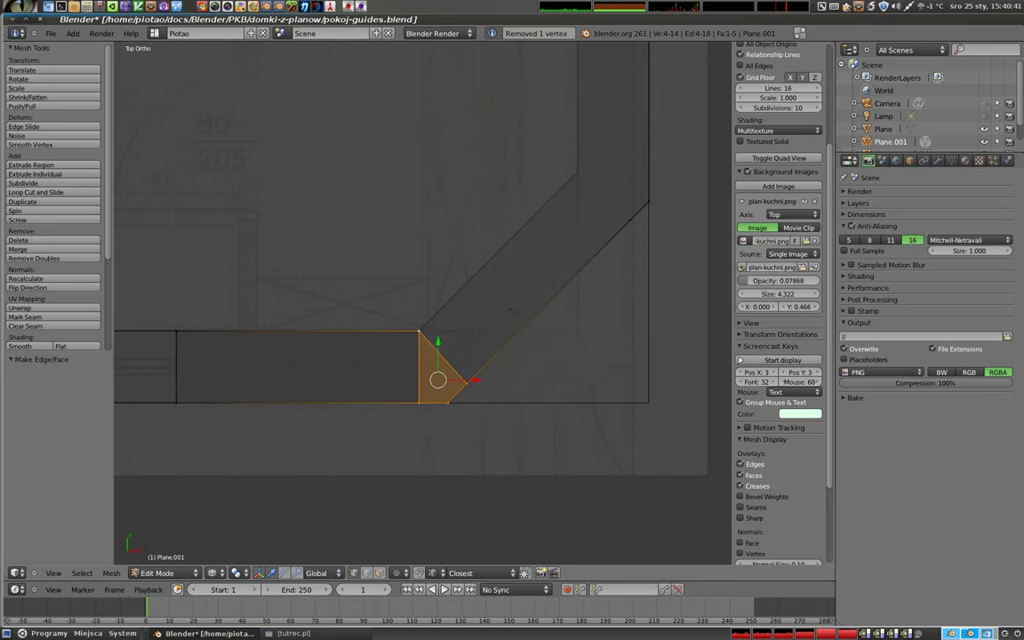
Extrude the inner corner vertex along the diagonal and fill the diagonal wall strip face
shift+middle_drag(510, 310, 376, 381)
right_click(319, 419)
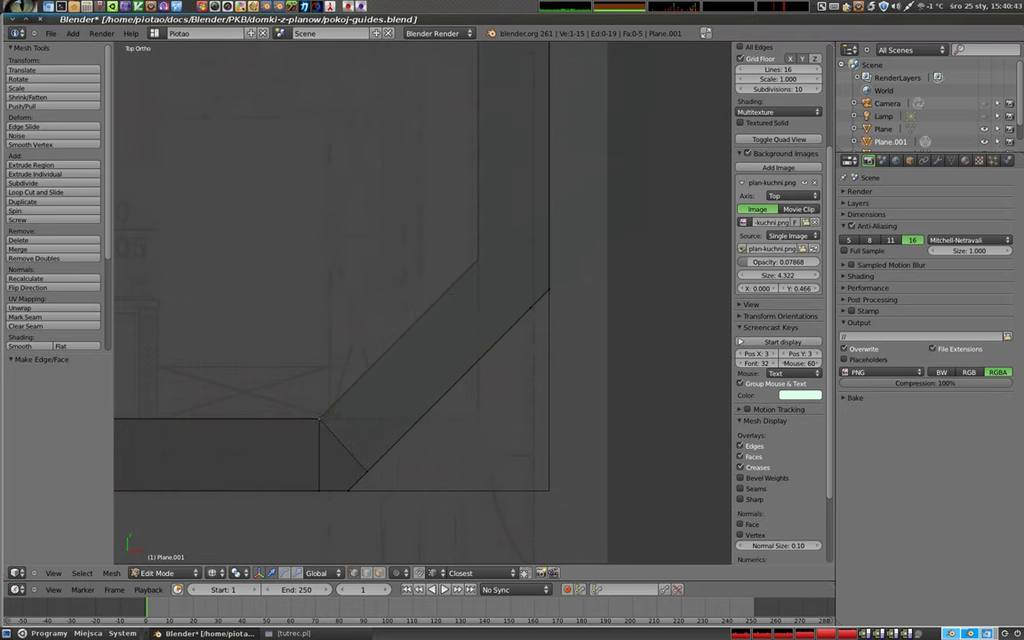
key(e)
click(499, 295)
shift+right_click(530, 308)
shift+right_click(366, 471)
shift+right_click(319, 419)
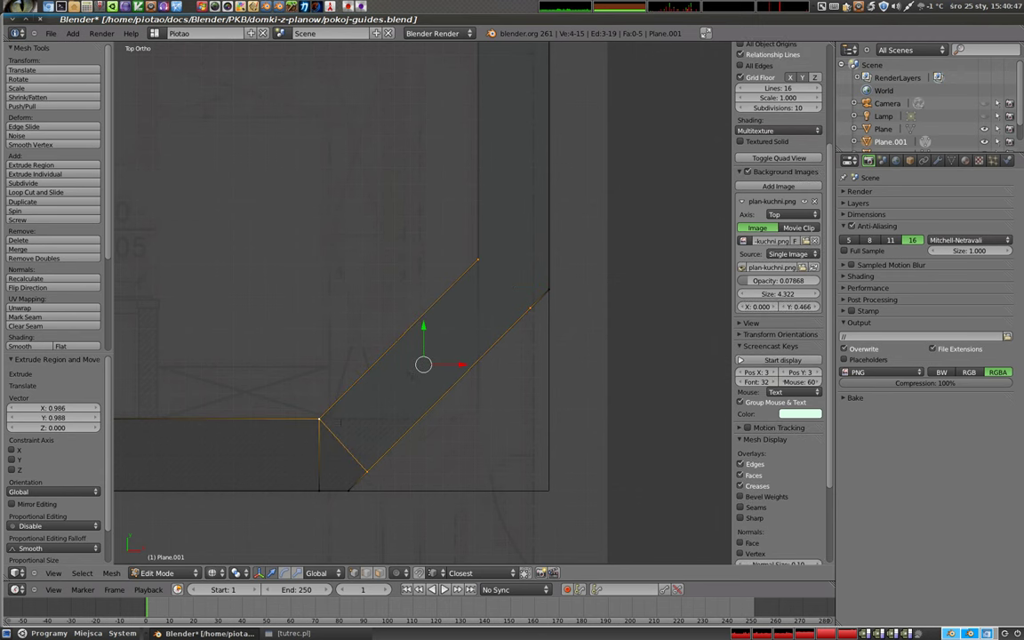
key(f)
Select the diagonal's top corner vertex and extrude a new edge from it
shift+middle_drag(497, 301, 527, 370)
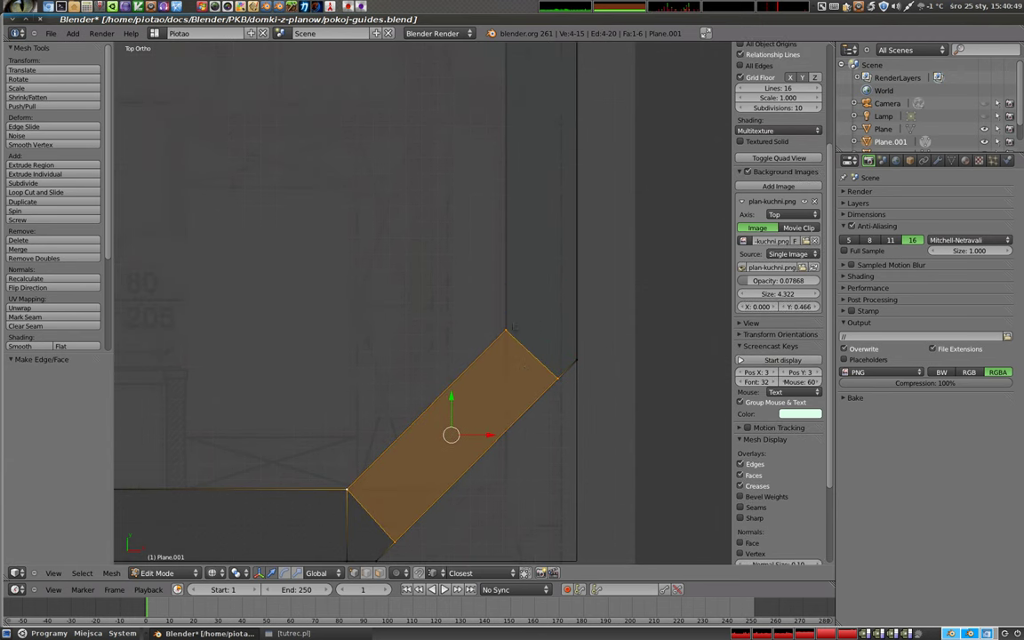
right_click(514, 326)
key(e)
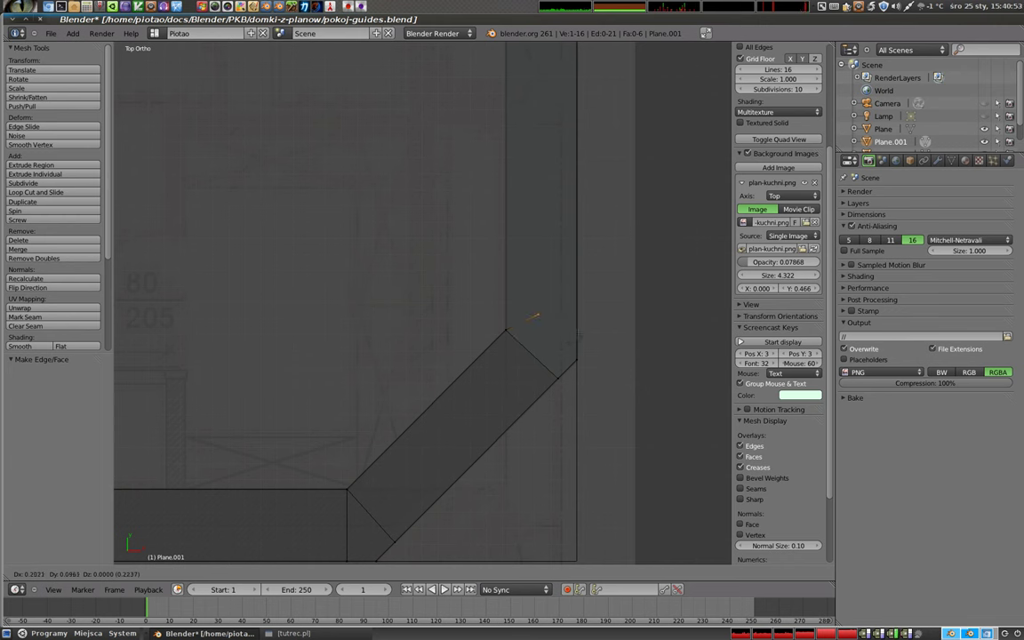
End the new edge on the outer wall line and fill a triangle at the diagonal's top
click(577, 330)
shift+right_click(557, 378)
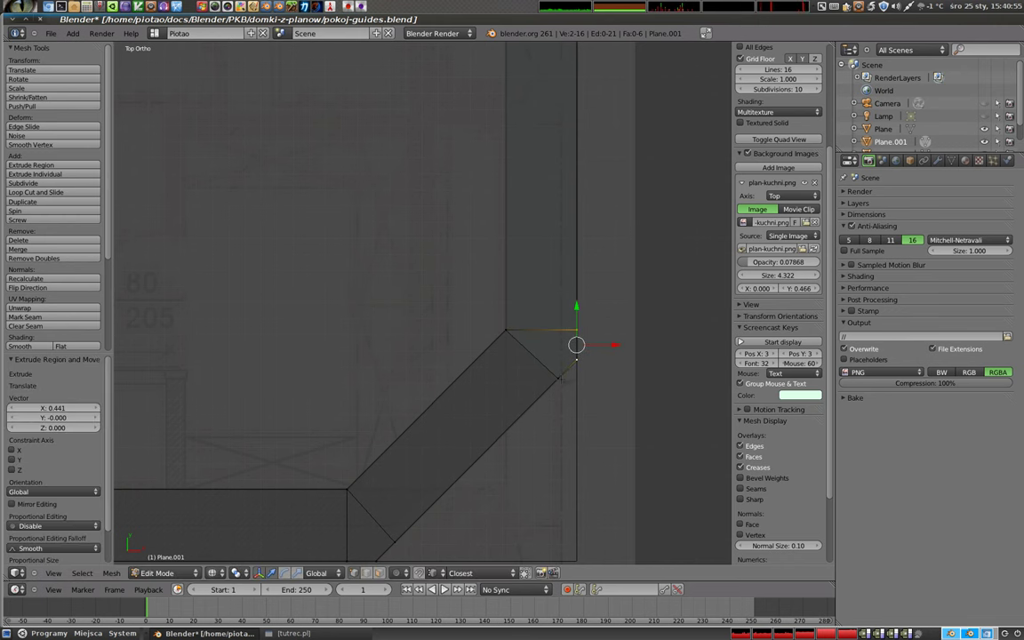
scroll(778, 302, up, 1)
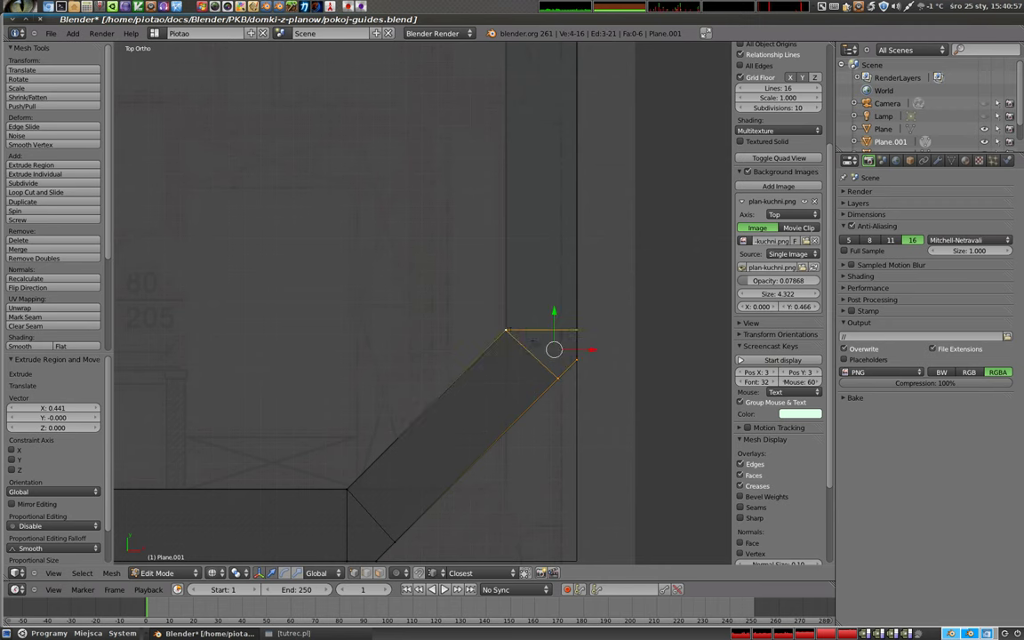
key(f)
Select the upper corner edge of the wall strip
key(a)
scroll(778, 267, down, 1)
right_click(505, 330)
scroll(778, 303, up, 1)
shift+right_click(576, 330)
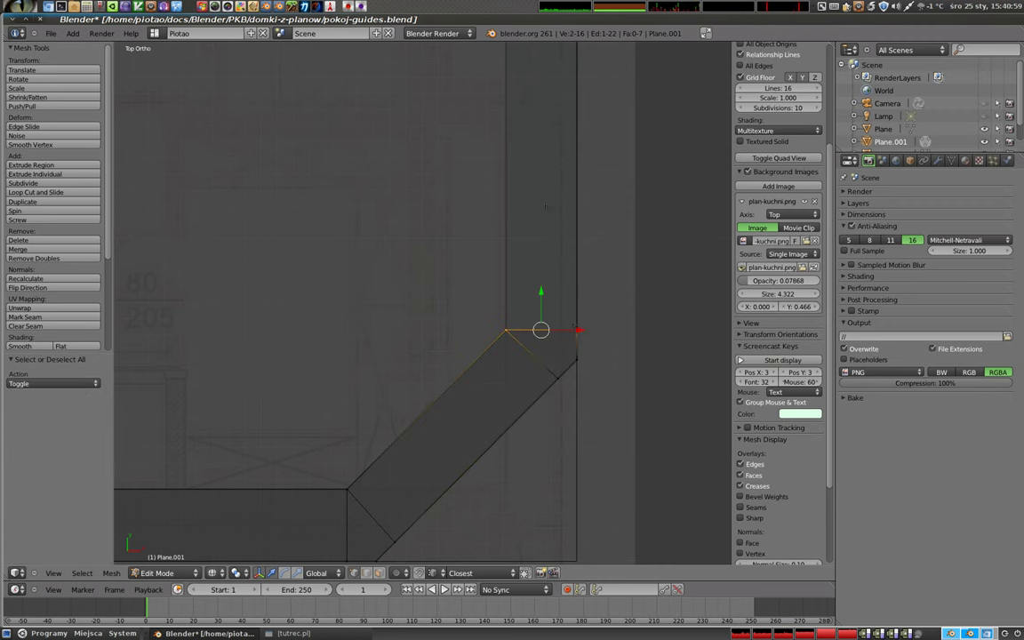
scroll(449, 400, down, 3)
shift+middle_drag(449, 355, 449, 480)
shift+scroll(526, 368, up, 2)
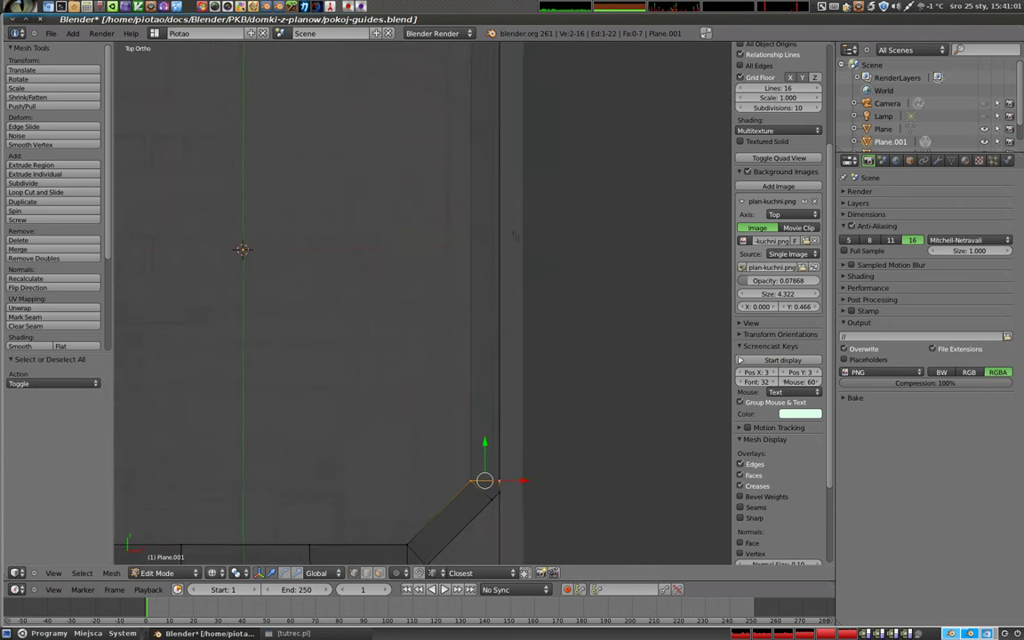
shift+scroll(513, 287, up, 2)
Extrude that edge twice up the right-hand wall, 4.204 along Y, to the top corner
key(e)
click(505, 152)
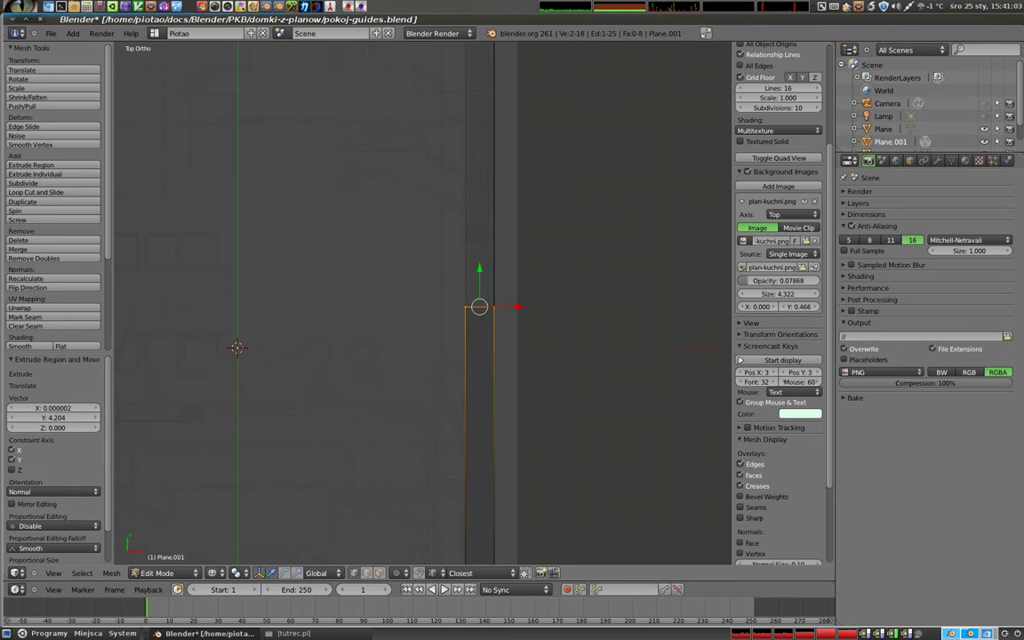
shift+middle_drag(526, 225, 504, 403)
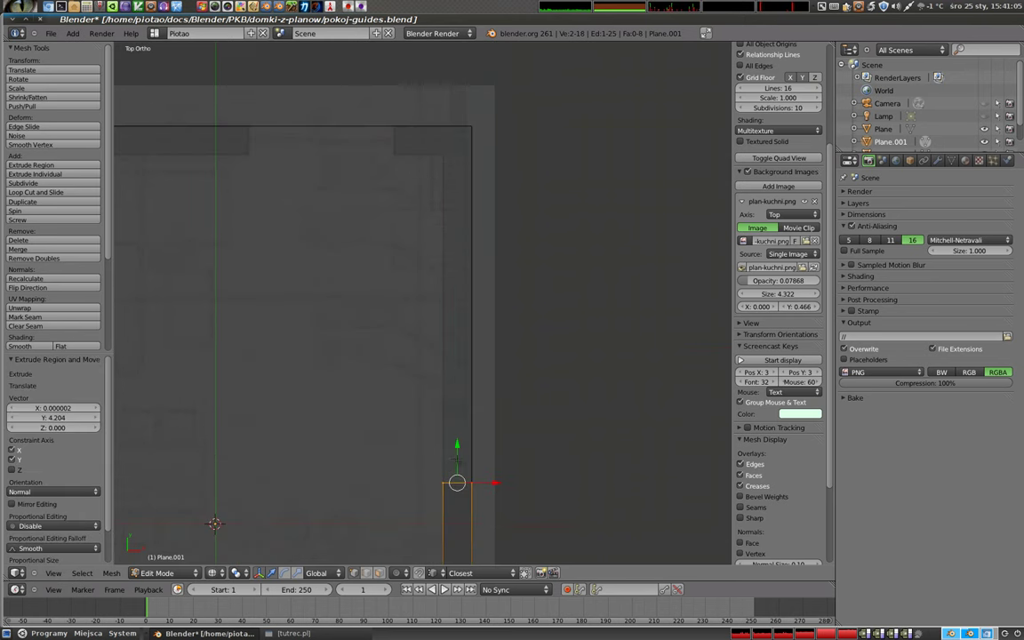
key(e)
click(438, 153)
Add a horizontal loop cut near the top of the Plane.002 guide mesh
key(Tab)
click(472, 153)
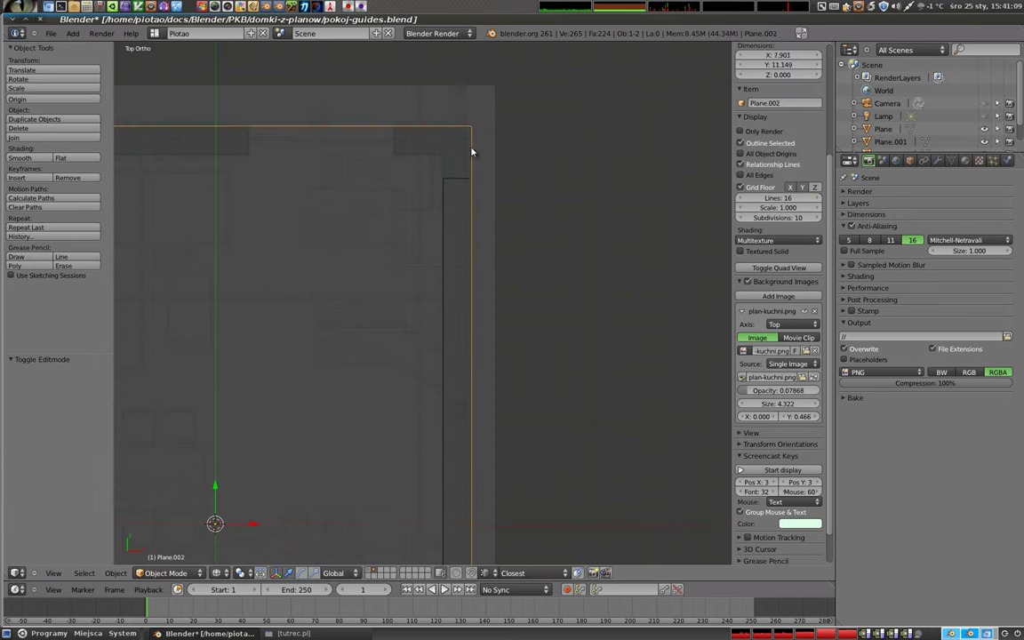
key(Tab)
scroll(509, 252, up, 2)
scroll(509, 252, up, 2)
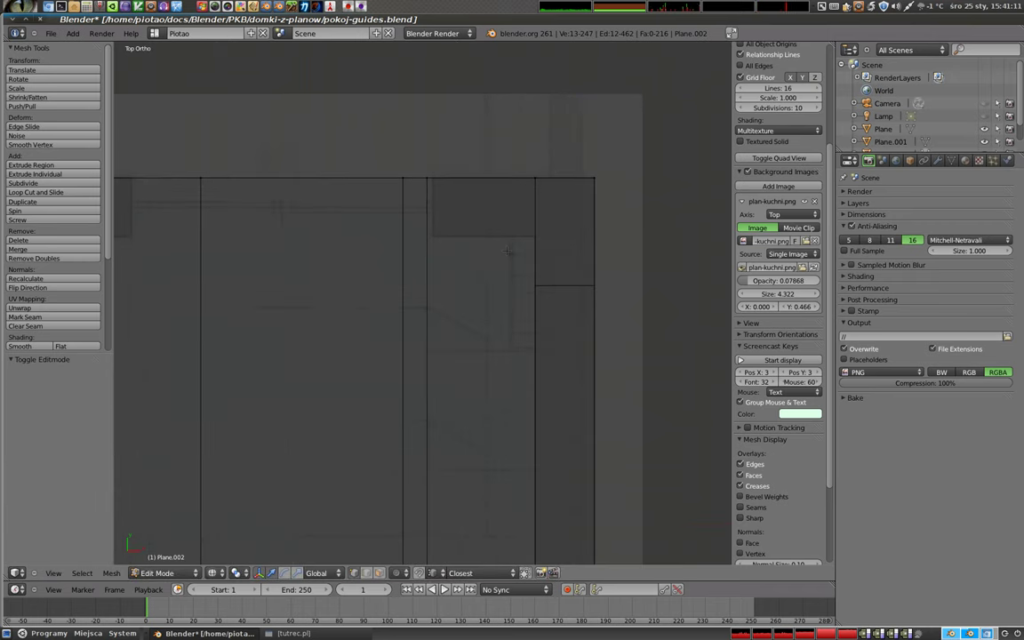
key(ctrl+r)
click(536, 400)
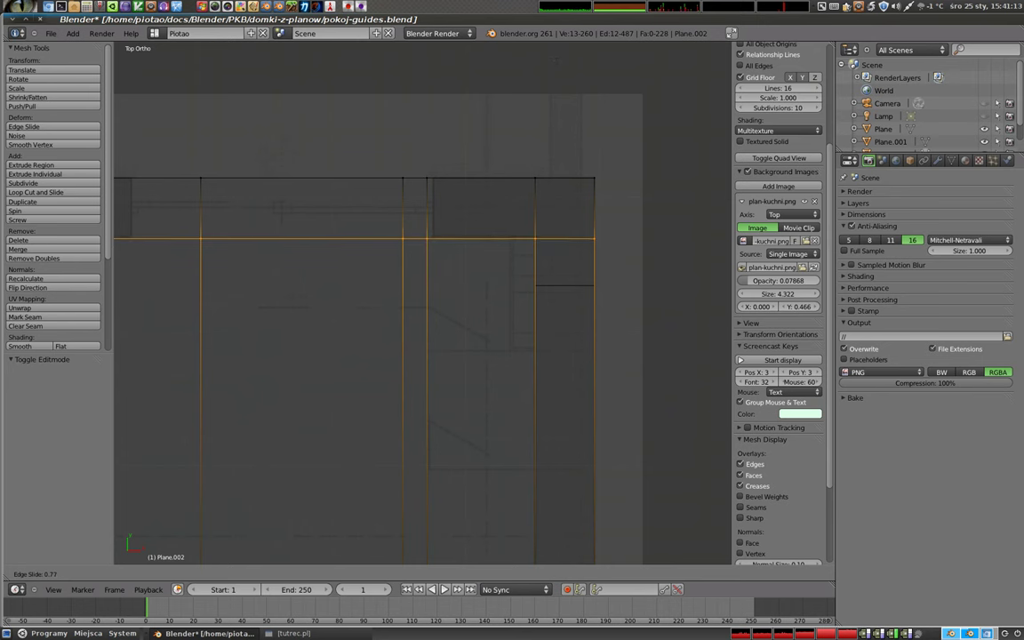
click(554, 544)
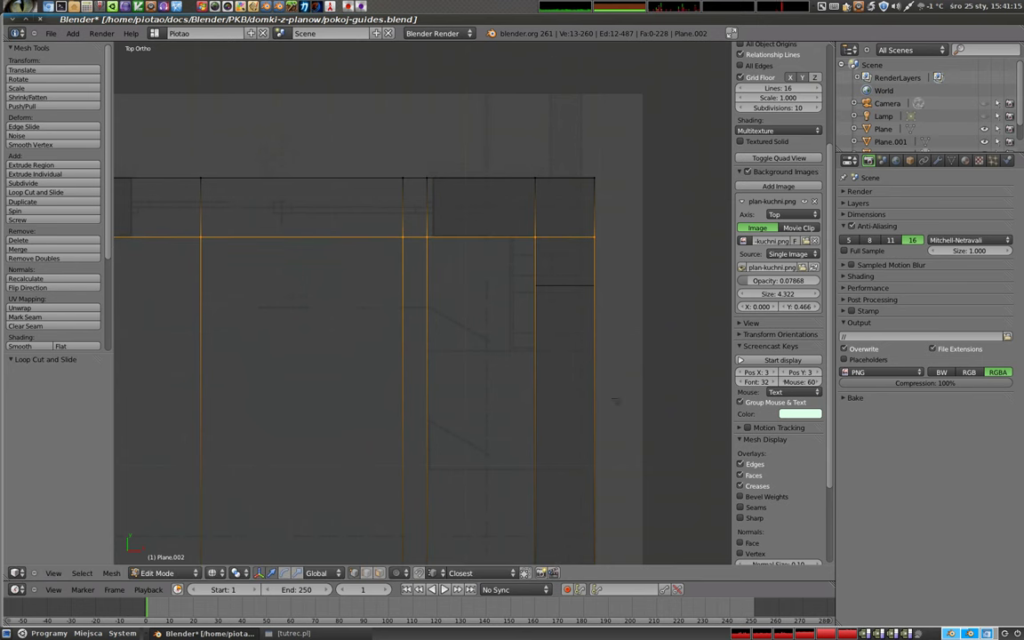
Nudge the new cut about 0.003 along Y and return to Object Mode
scroll(522, 265, up, 4)
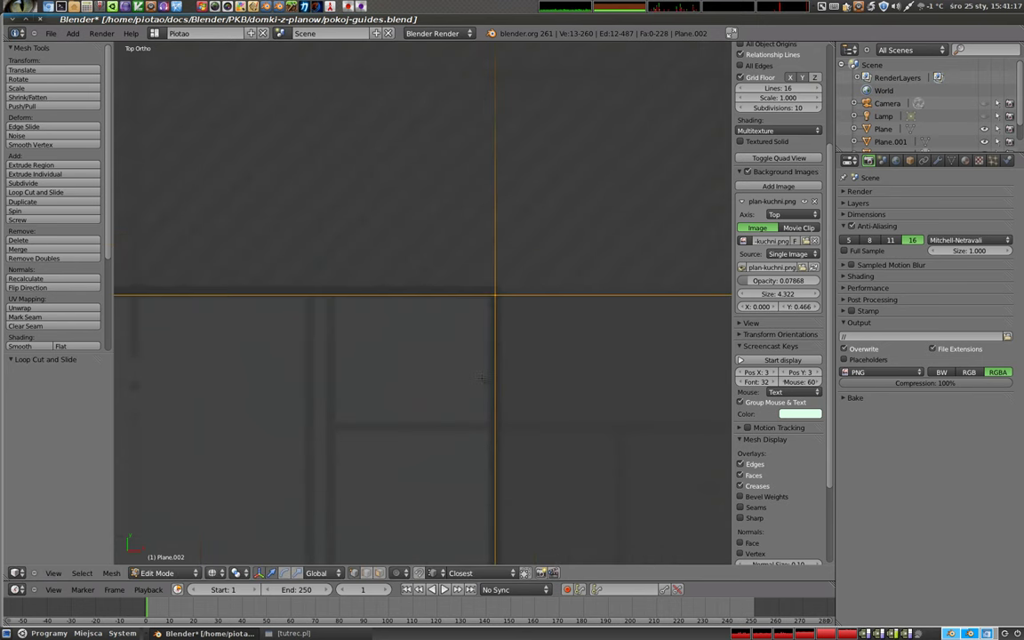
key(g)
key(y)
key(Return)
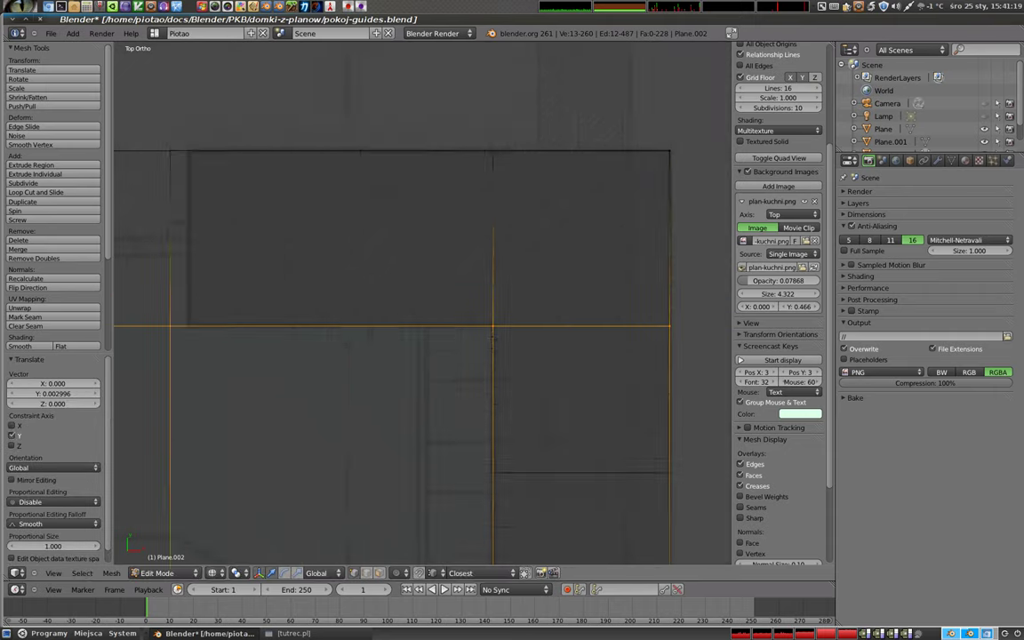
scroll(540, 385, down, 2)
scroll(539, 385, down, 2)
key(Tab)
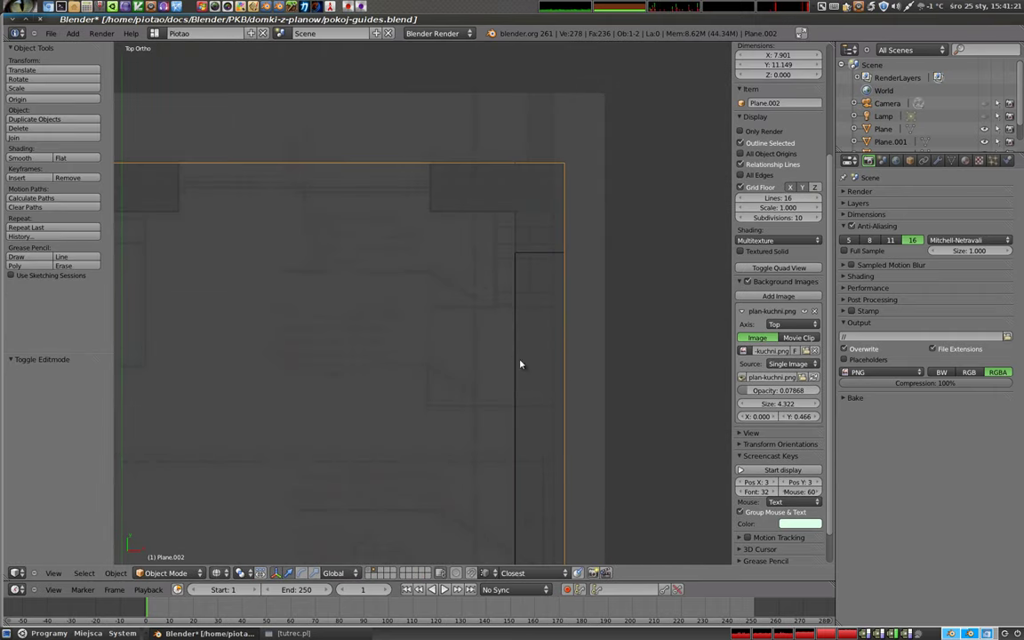
Move the top vertex of the Plane.001 wall strip up along Y
right_click(535, 250)
shift+middle_drag(555, 365, 531, 426)
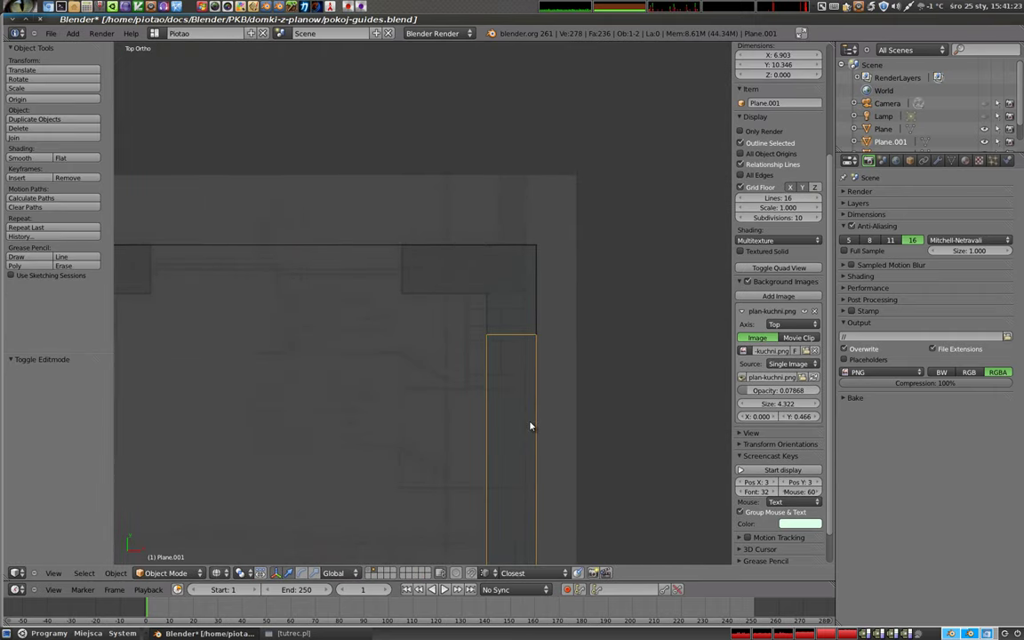
key(Tab)
key(g)
key(y)
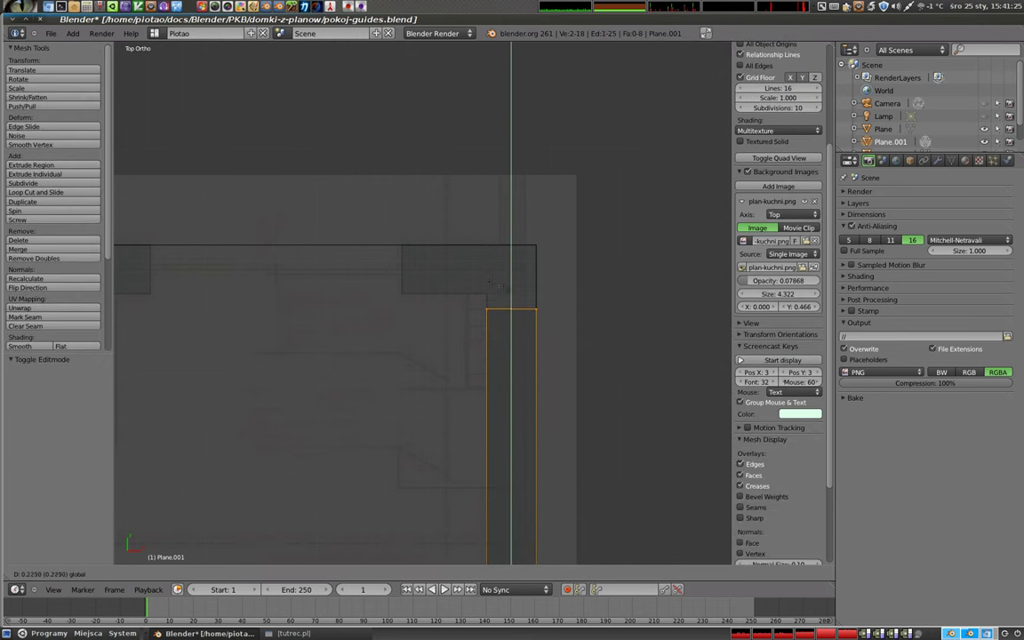
key(Return)
Extrude the strip's top edge up to the outer wall, then leftward along the top wall
shift+middle_drag(511, 356, 577, 421)
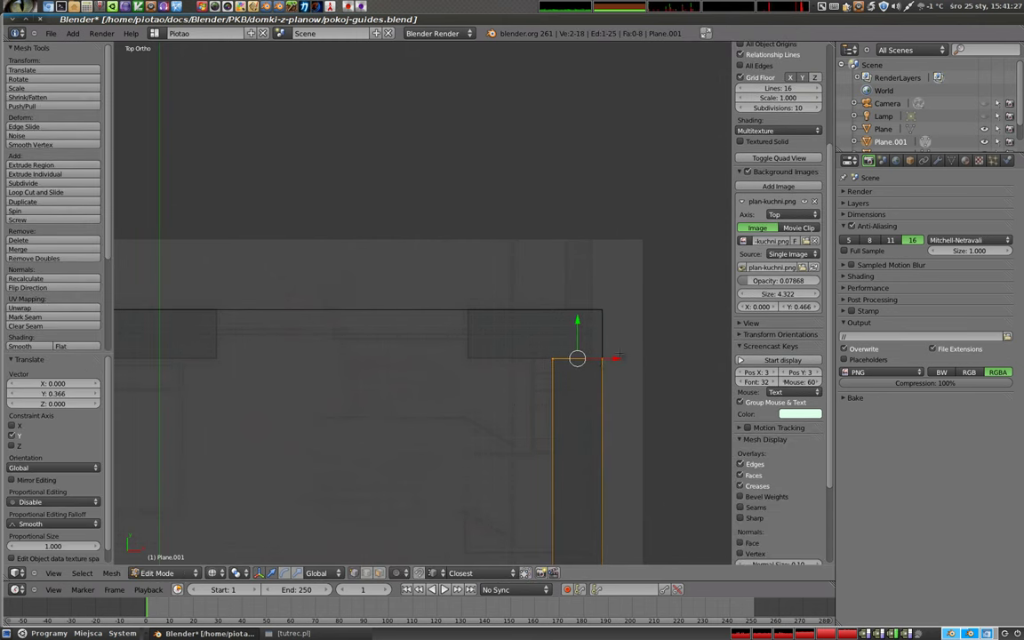
key(e)
key(Return)
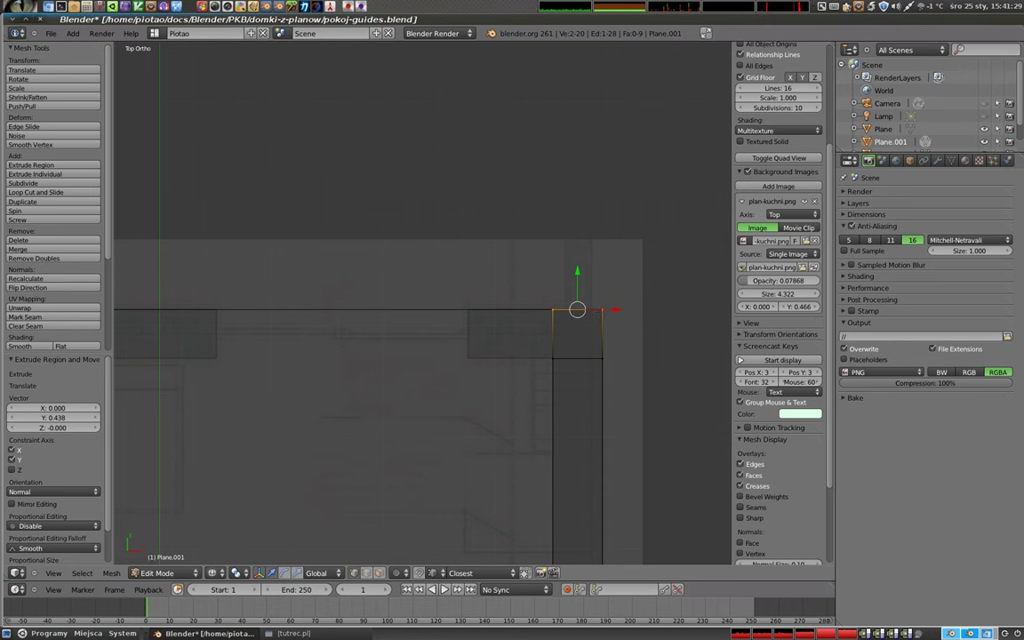
right_click(553, 333)
key(e)
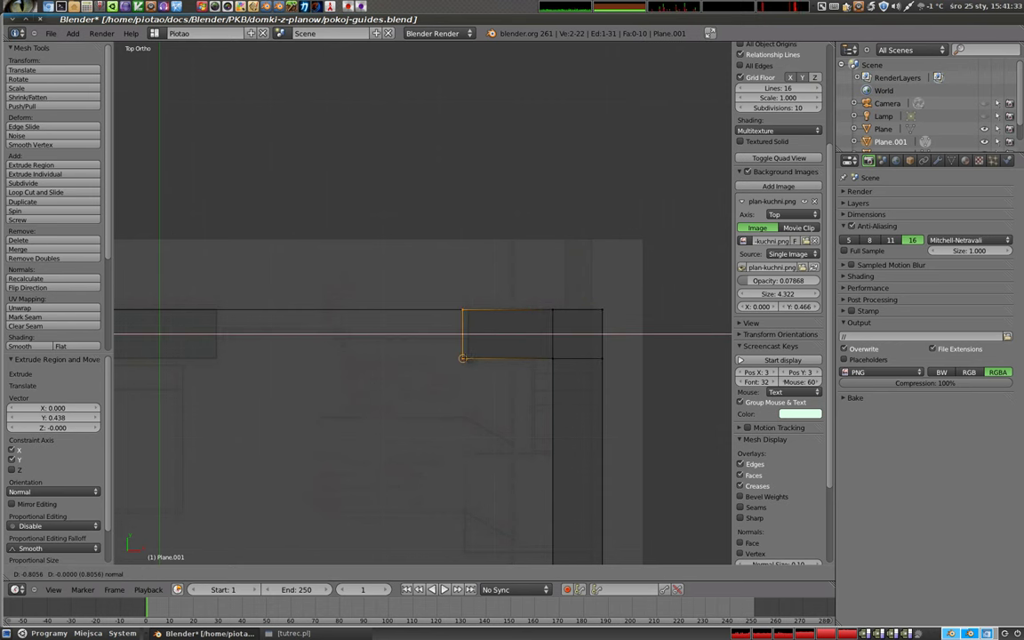
shift+middle_drag(456, 381, 520, 406)
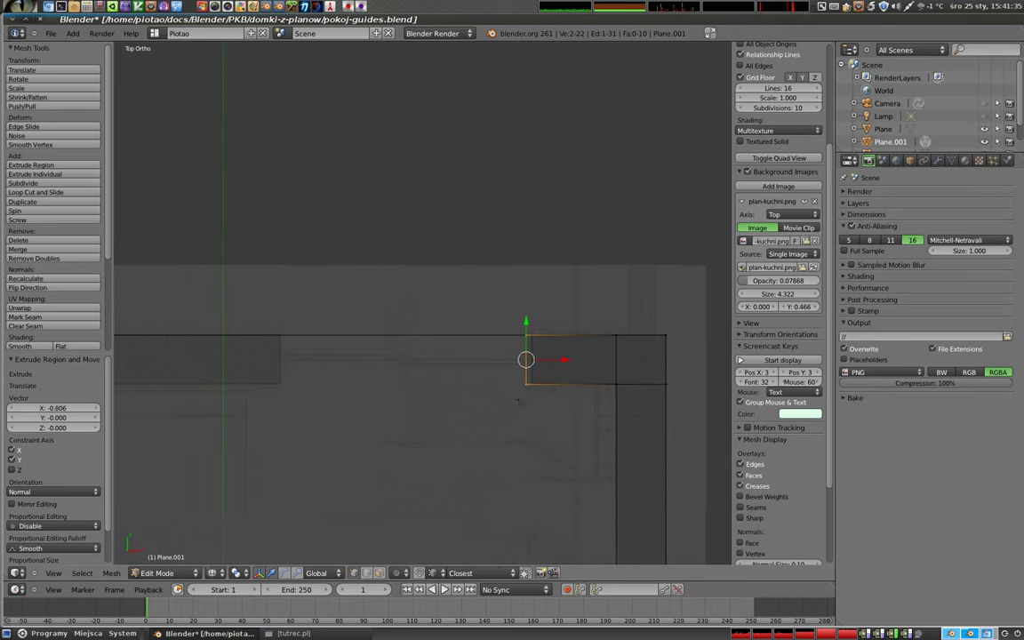
key(Tab)
Shift a vertical edge loop of Plane.002 about 0.048 along X
right_click(482, 340)
key(Tab)
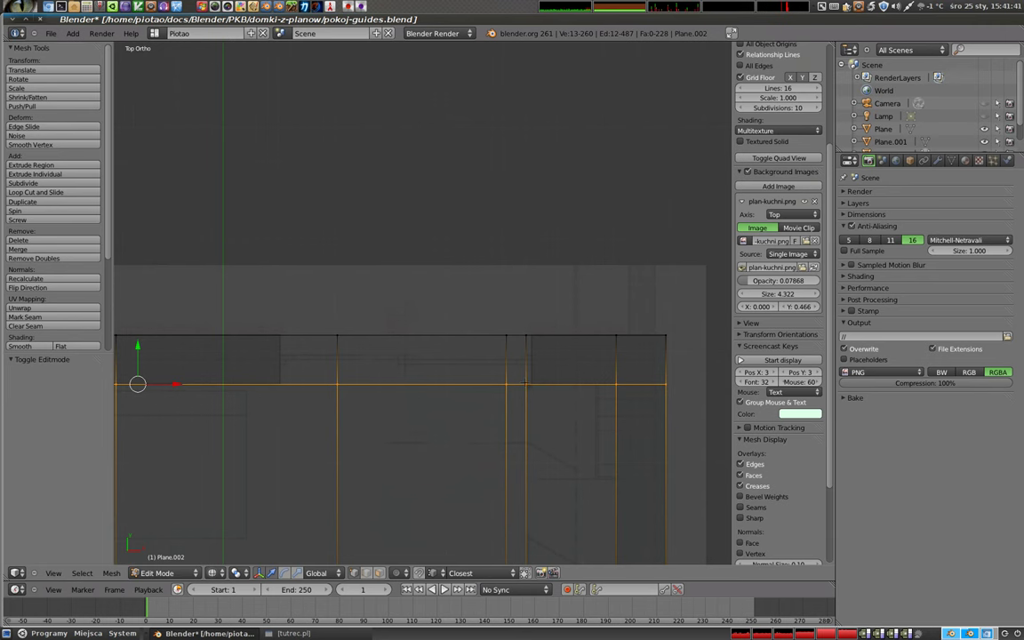
key(a)
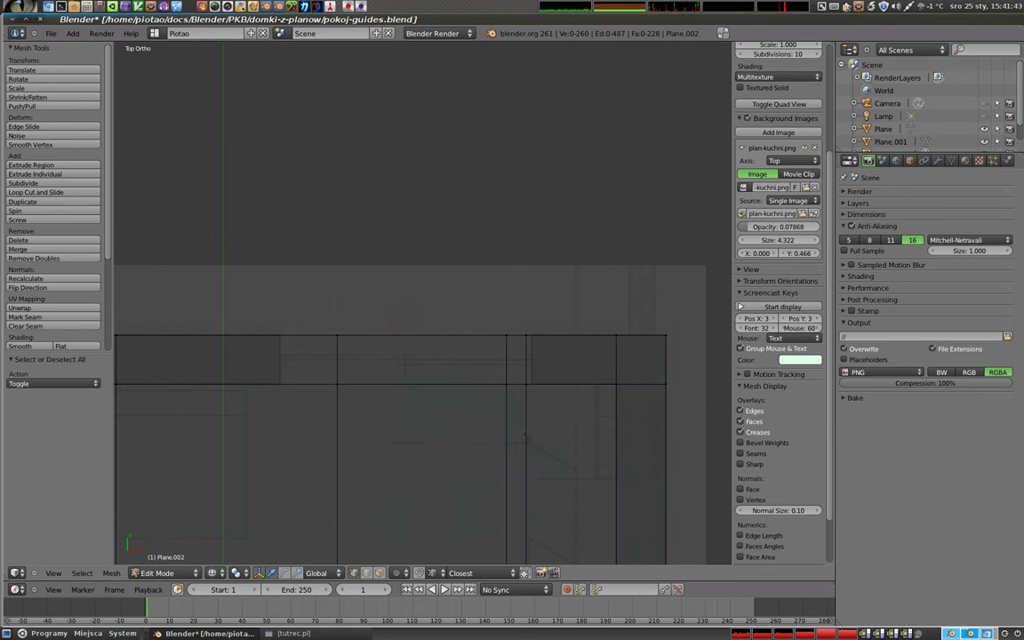
alt+right_click(525, 436)
key(g)
key(x)
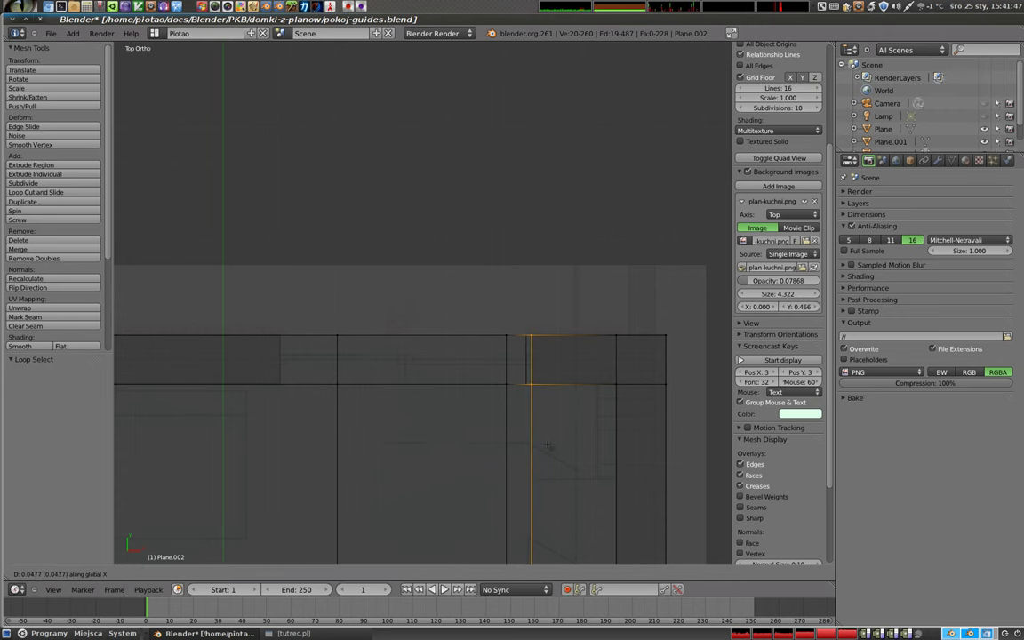
click(548, 446)
Move the matching Plane.001 wall edge 0.047 along X
key(Tab)
right_click(526, 364)
key(Tab)
key(g)
key(x)
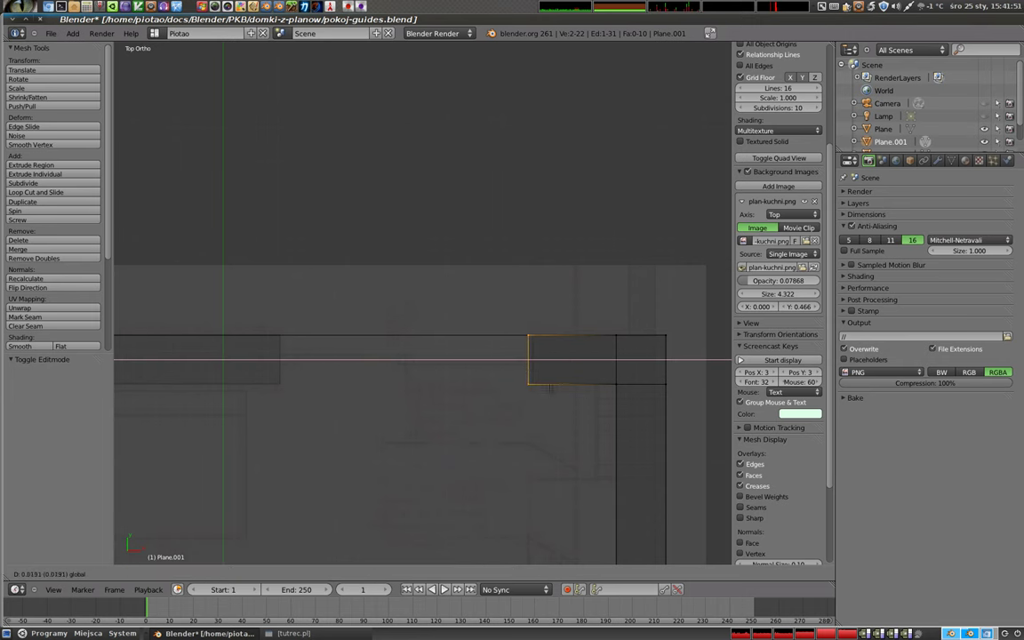
key(Return)
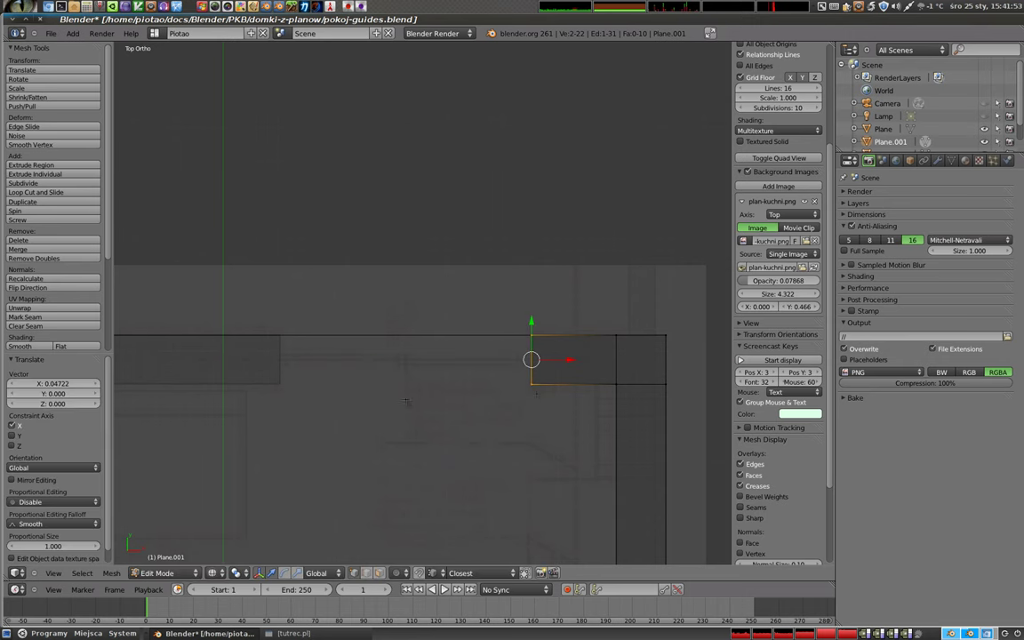
shift+middle_drag(387, 399, 534, 412)
Add a new vertical loop-cut guide line to Plane.002
key(Tab)
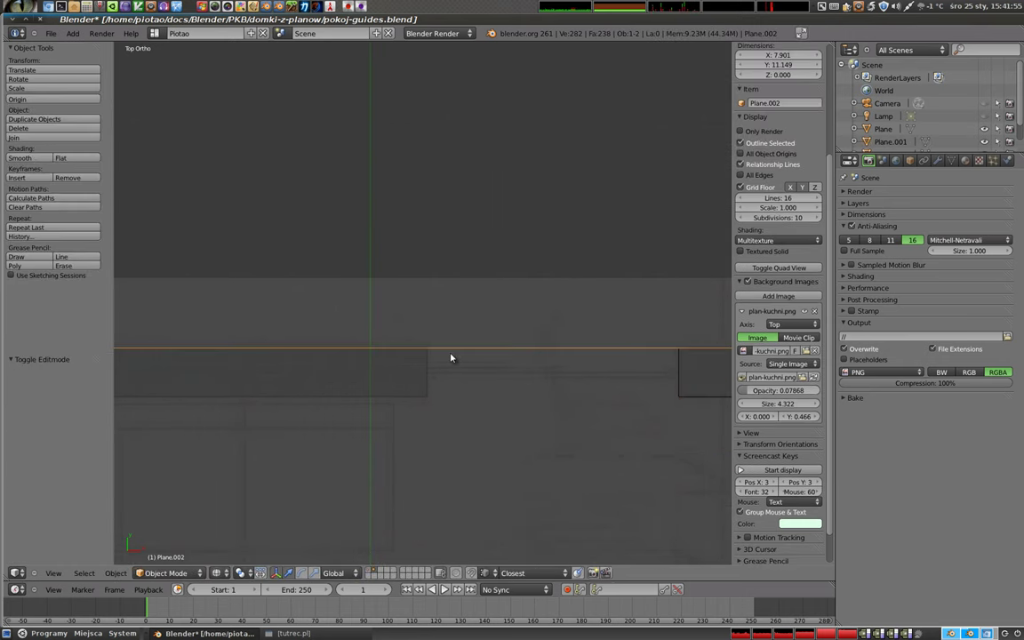
right_click(429, 365)
key(Tab)
key(ctrl+r)
click(418, 348)
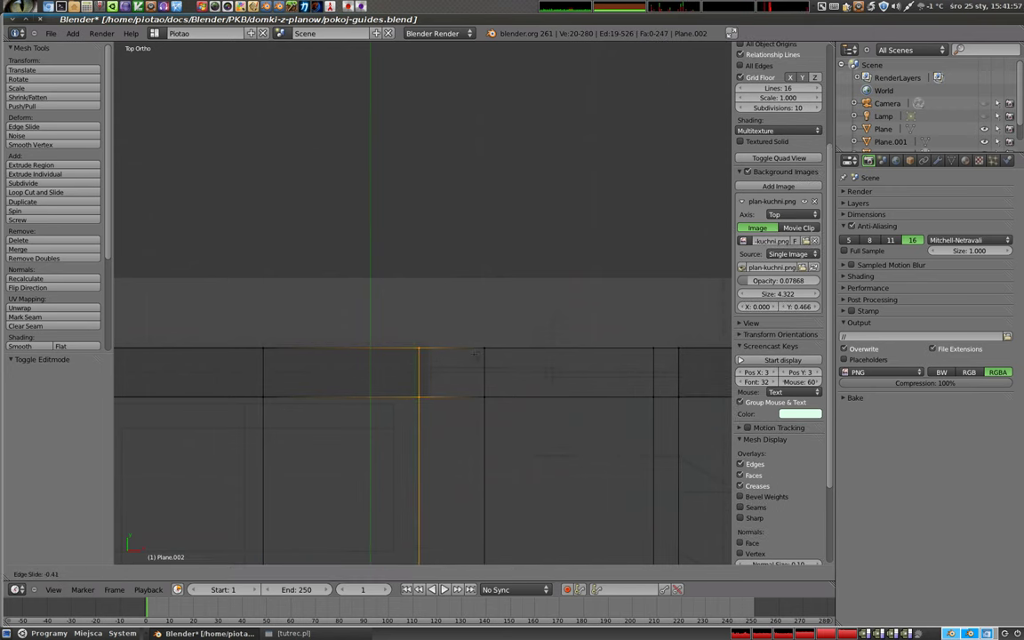
click(481, 356)
key(Tab)
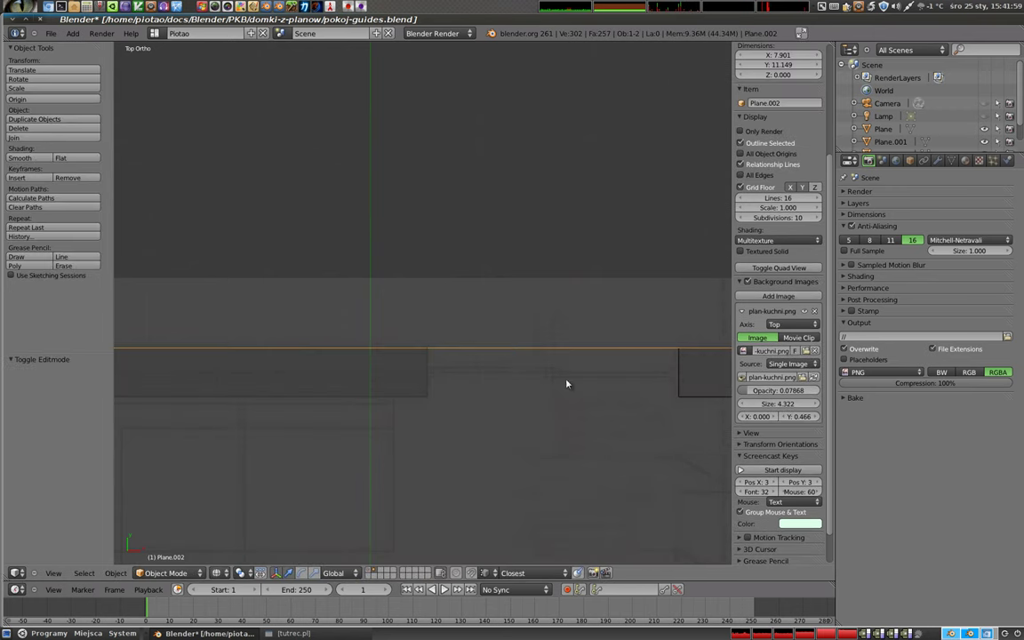
Extrude the wall's left end edge to extend the wall left along the top
right_click(680, 380)
key(Tab)
right_click(678, 348)
right_click(679, 396)
shift+right_click(678, 348)
key(e)
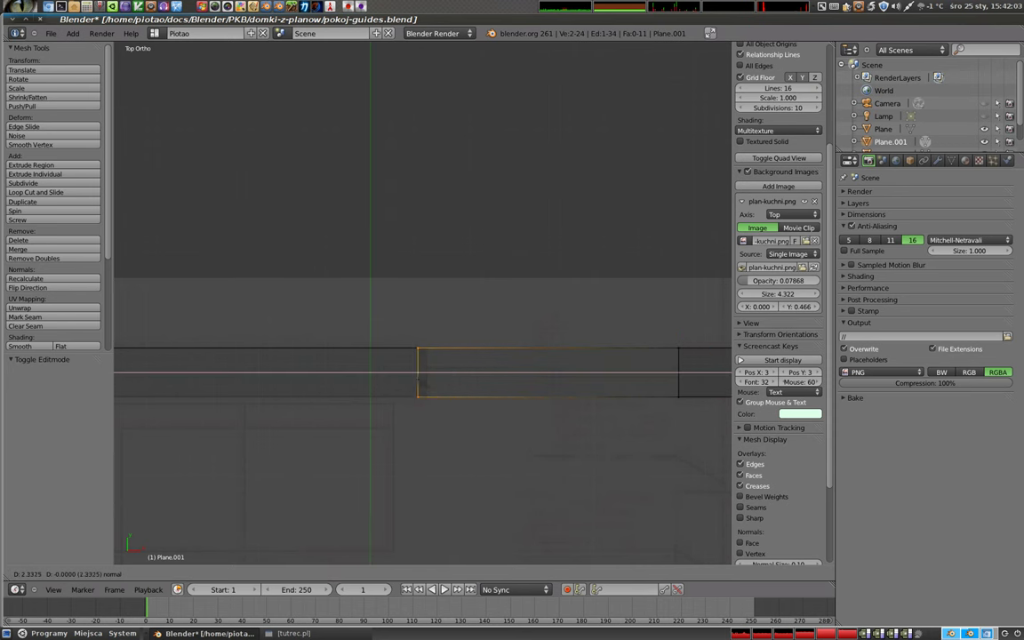
click(427, 373)
shift+middle_drag(427, 373, 637, 338)
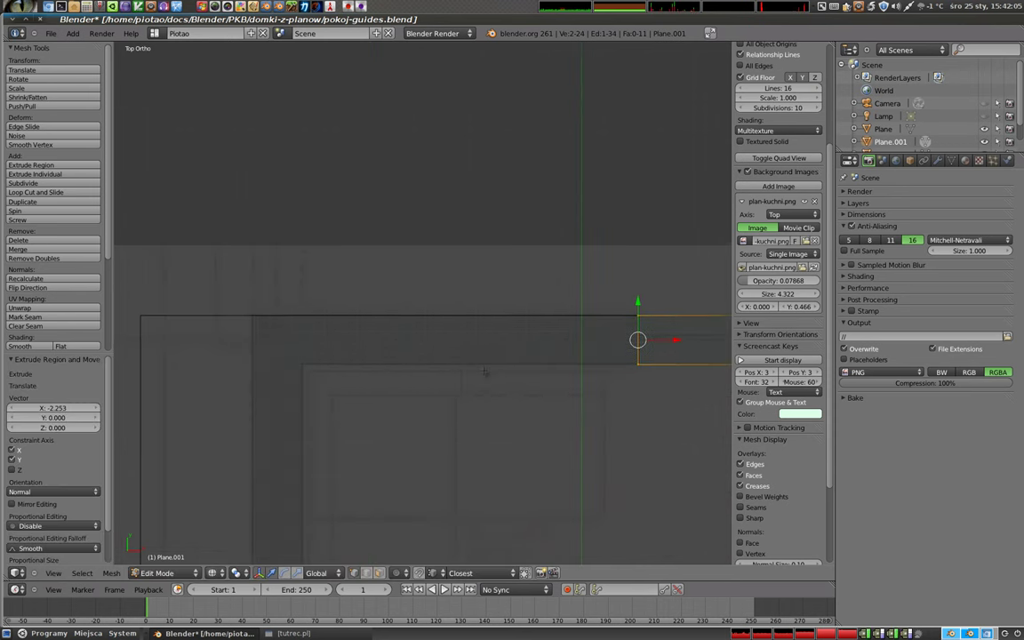
Slide the new end edge along X to the plan's top-left corner
key(g)
key(x)
drag(436, 367, 320, 364)
click(300, 360)
key(g)
key(x)
key(Return)
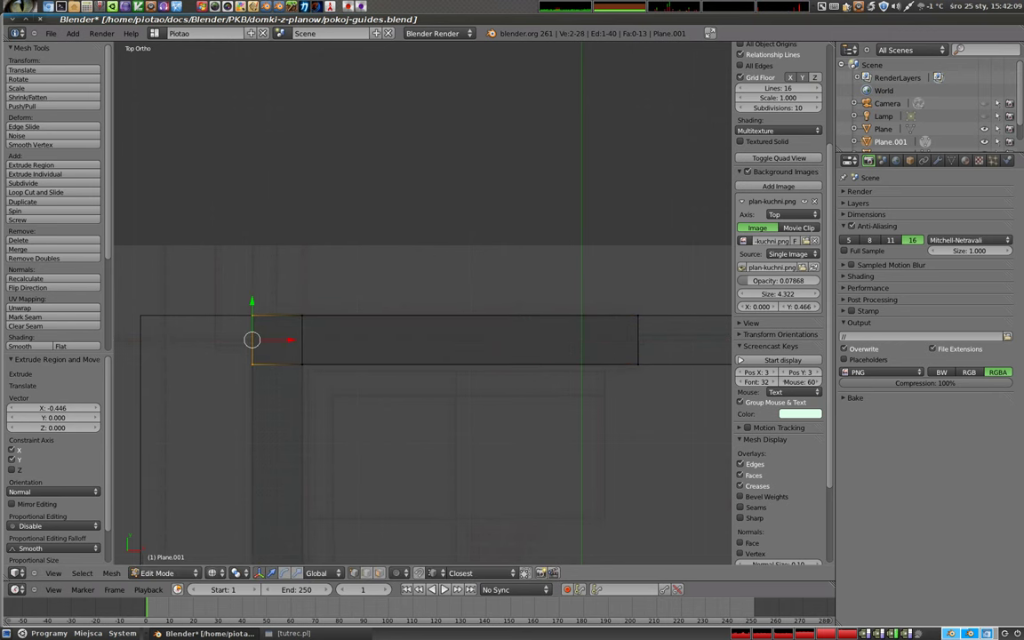
Extrude the end edge 3.439 down the left wall along Y
mouse_move(316, 436)
shift+middle_down()
mouse_move(376, 276)
mouse_move(380, 197)
shift+middle_up()
scroll(378, 274, down, 2)
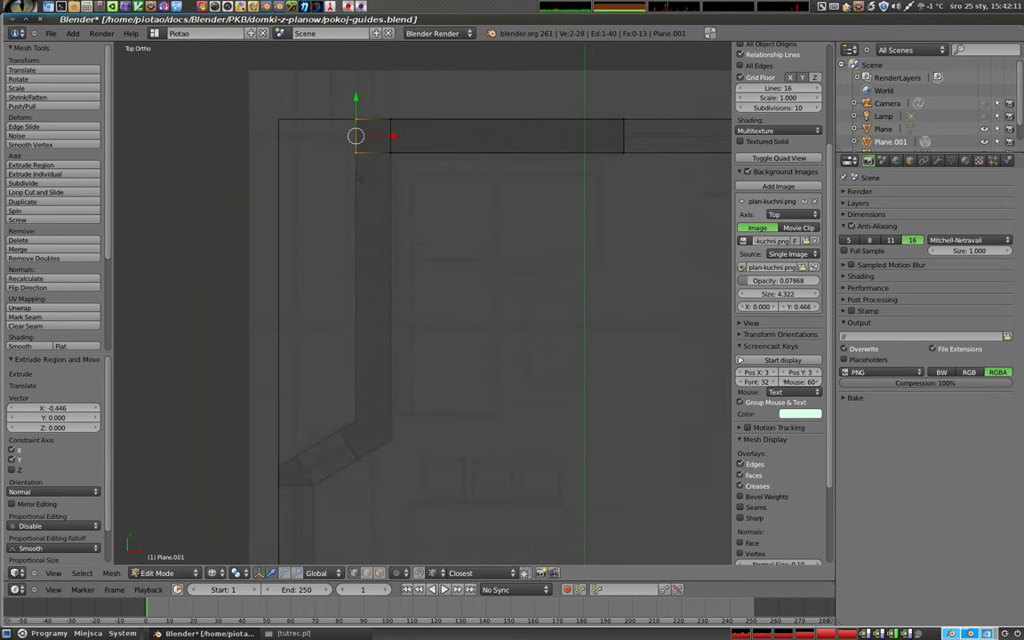
key(e)
key(y)
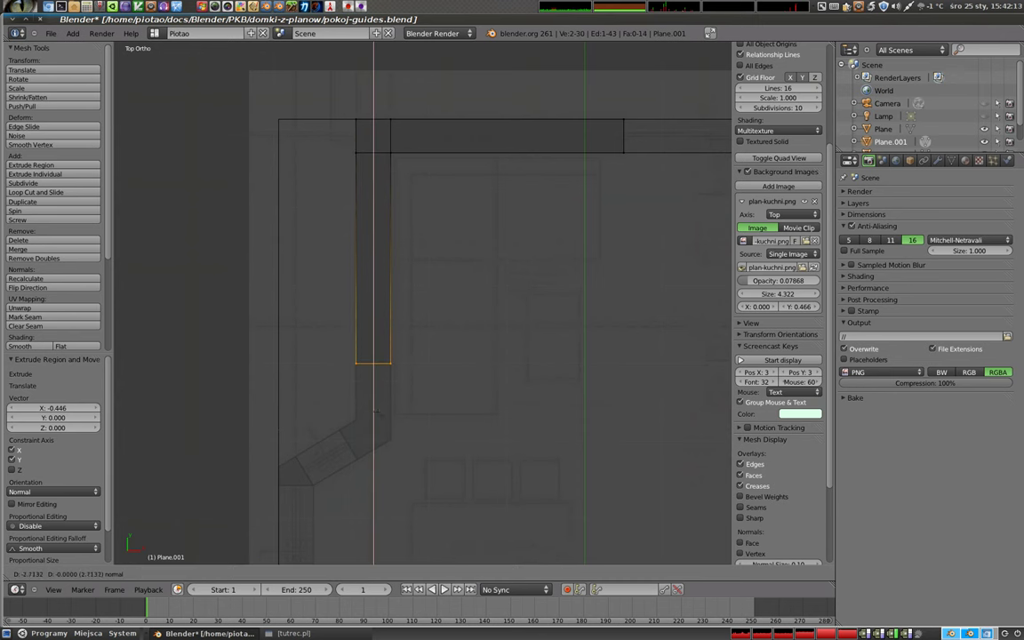
click(372, 435)
Extrude the outer corner vertex to where the diagonal starts, then leave Edit Mode
scroll(373, 438, up, 3)
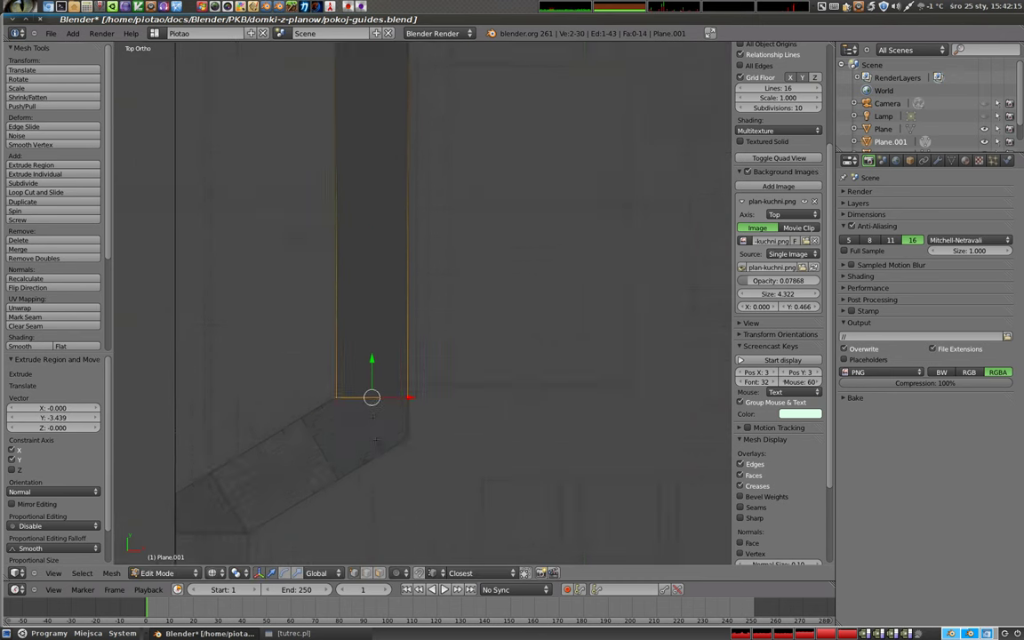
shift+middle_drag(373, 439, 450, 236)
scroll(450, 235, up, 3)
right_click(521, 273)
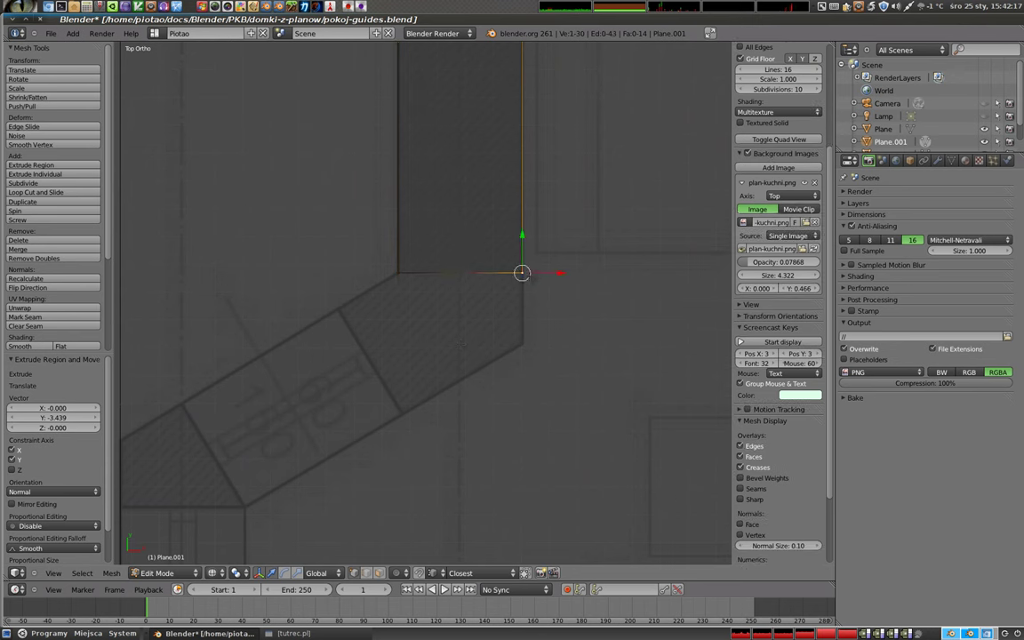
key(e)
click(524, 347)
key(e)
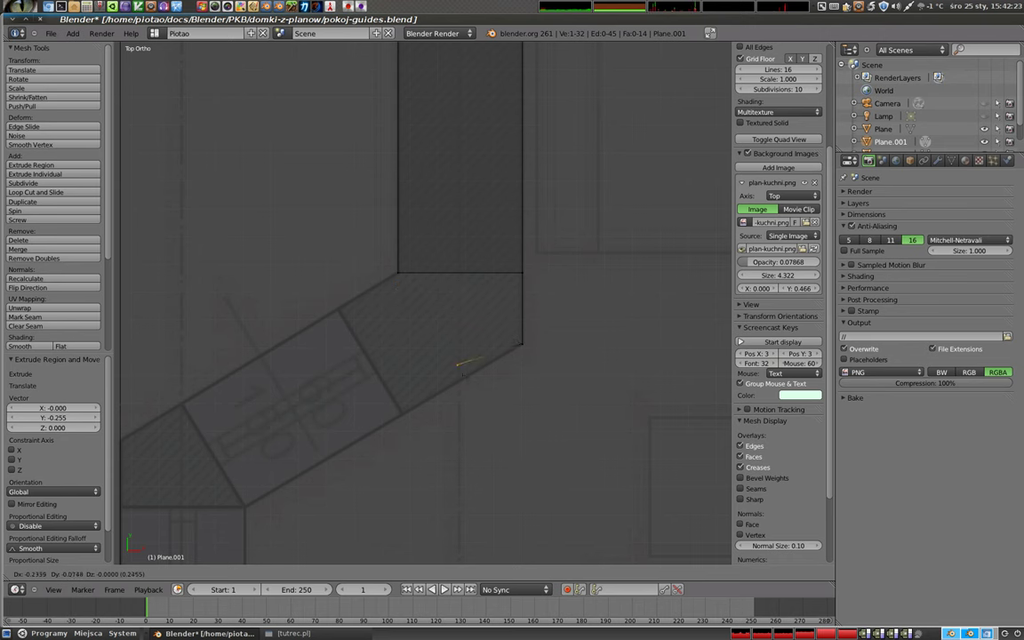
right_click(473, 387)
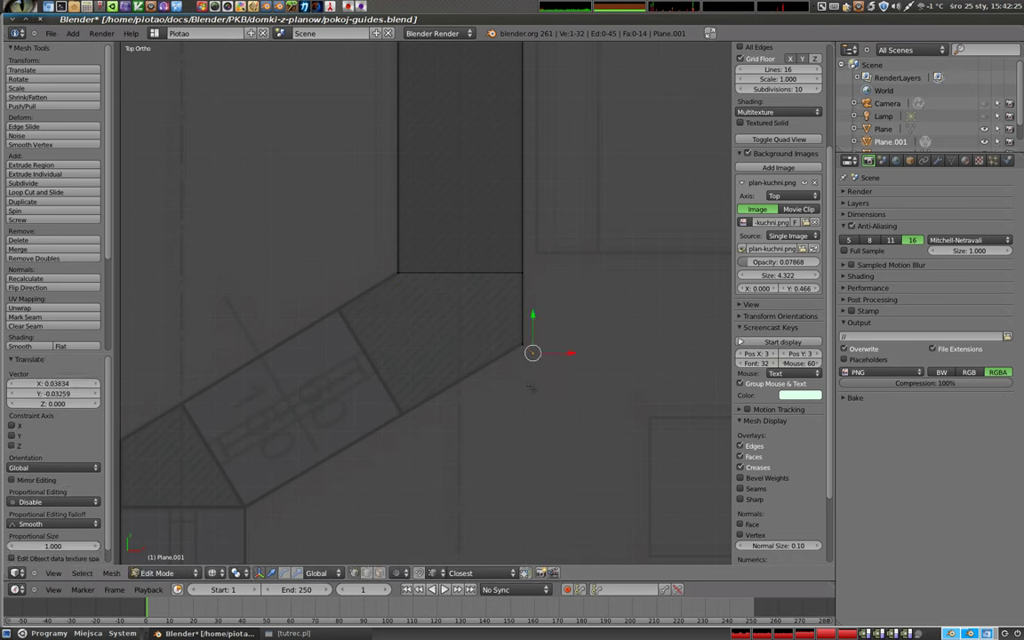
key(Tab)
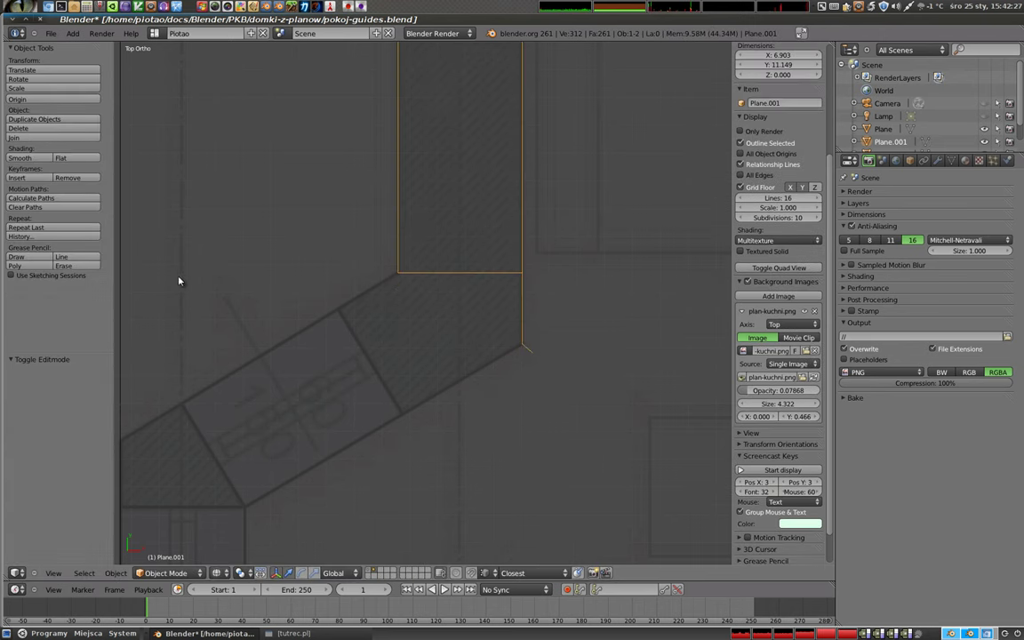
Enter Edit Mode on the Plane.002 guide grid, then leave it and select the Plane.001 wall mesh
right_click(517, 377)
key(Tab)
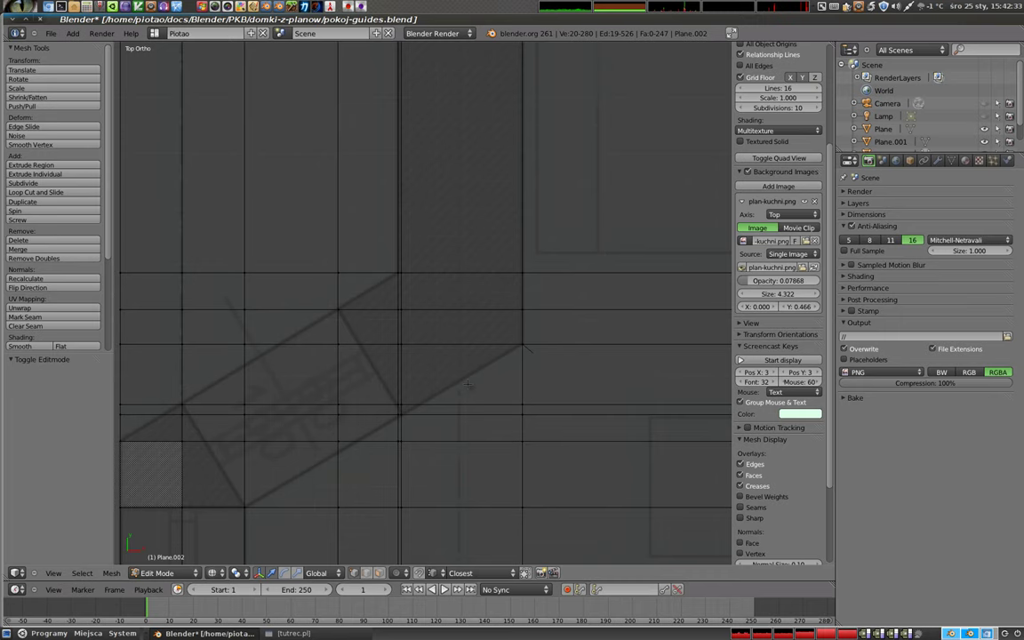
right_click(522, 345)
key(Tab)
right_click(514, 345)
In Plane.001, move the diagonal's end vertex onto the wall edge and subdivide the diagonal edge
key(Tab)
key(g)
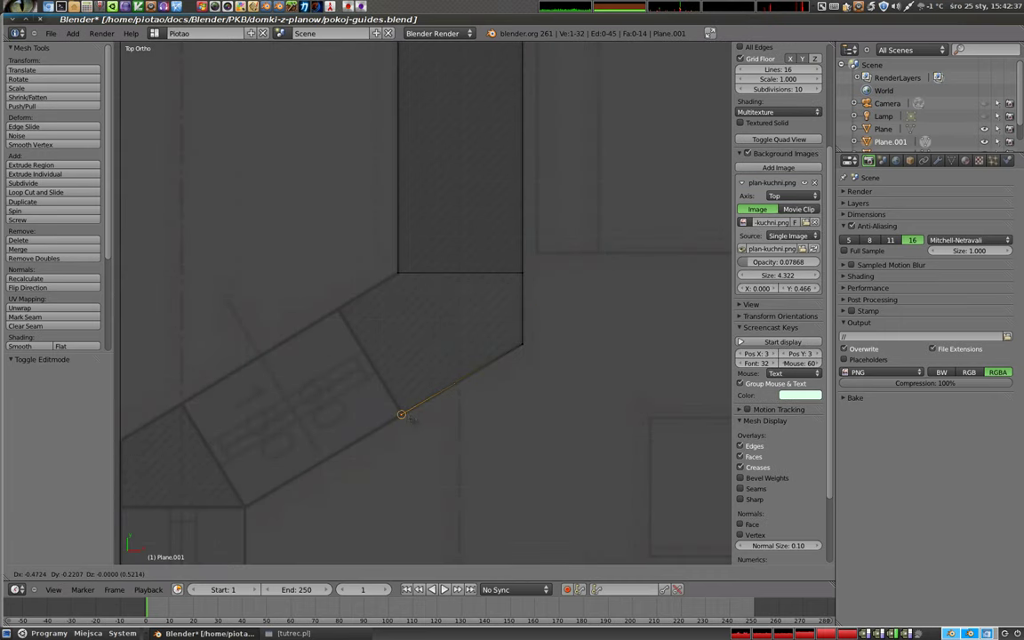
click(404, 416)
shift+right_click(522, 345)
key(w)
click(450, 327)
Extrude the inner corner vertex onto the plan's bend and fill a face from the four bend vertices
right_click(462, 380)
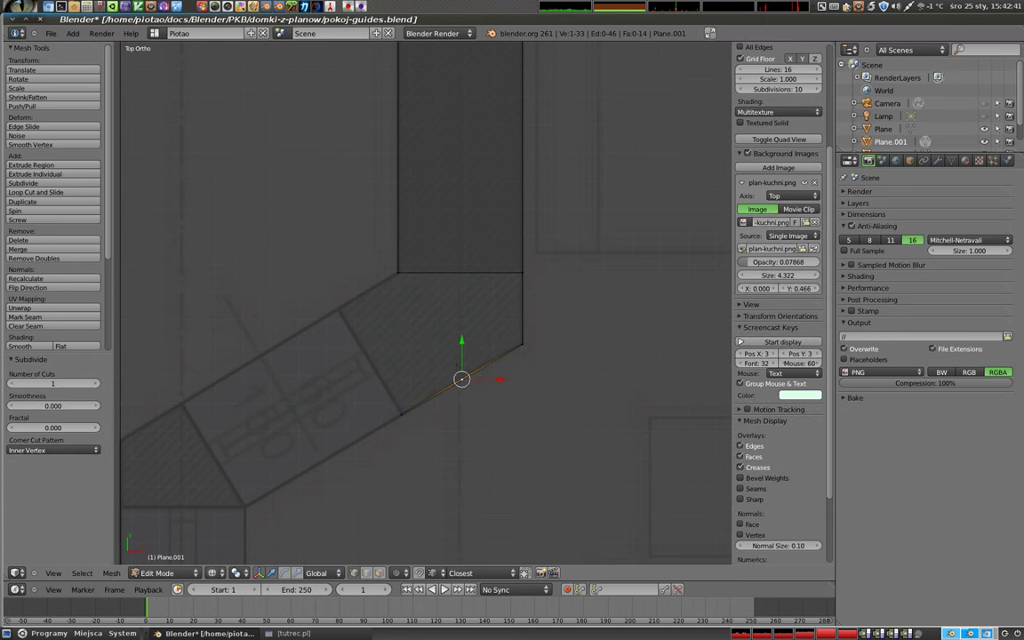
shift+right_click(405, 277)
right_click(398, 274)
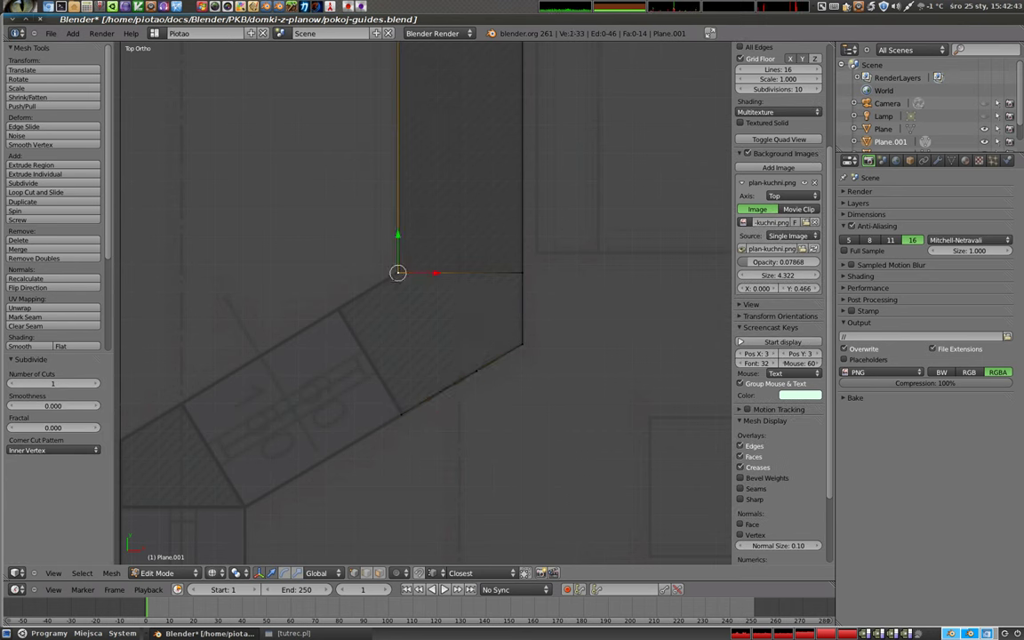
key(e)
click(338, 310)
shift+right_click(401, 413)
shift+right_click(462, 380)
shift+right_click(398, 273)
key(f)
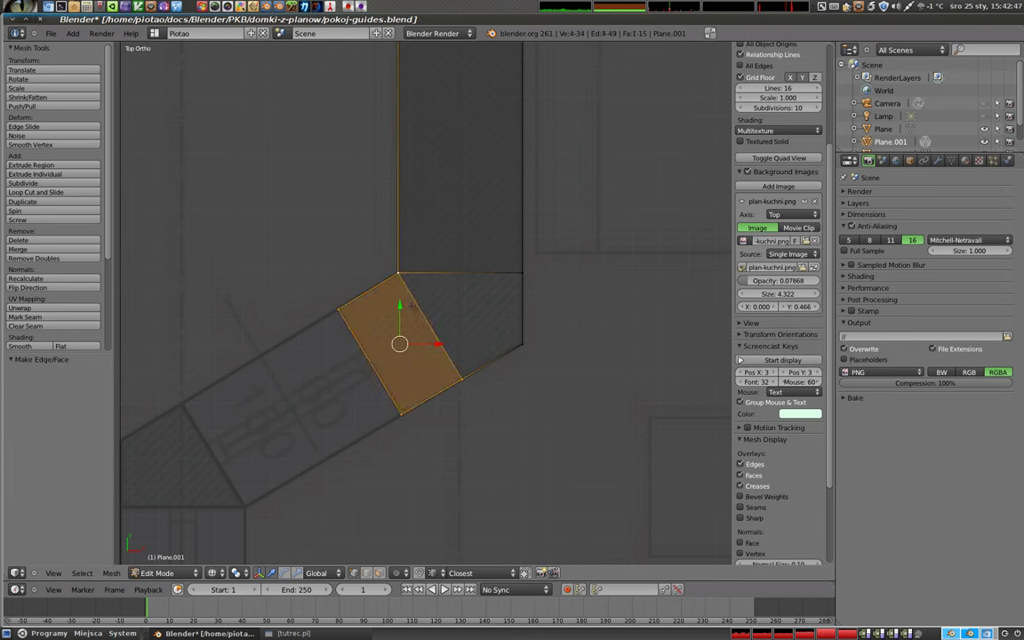
Select the four outer bend corners, then clear the selection and pan down the diagonal wall
right_click(397, 273)
shift+right_click(521, 273)
shift+right_click(522, 344)
shift+right_click(461, 380)
key(a)
shift+middle_drag(471, 385, 670, 273)
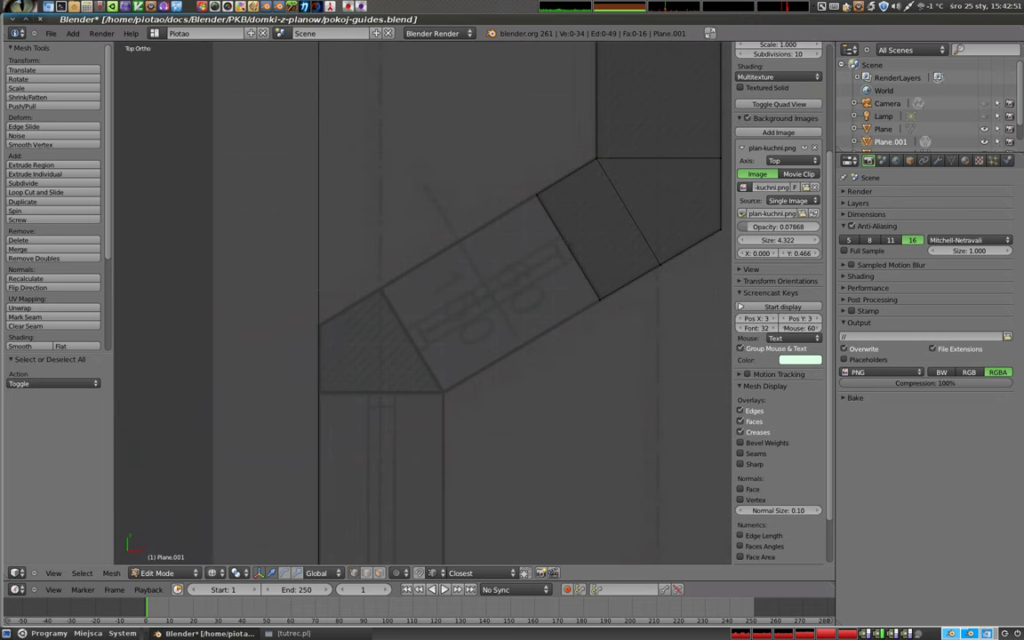
In edge select mode, extrude the diagonal wall's cross edge further along the plan
key(ctrl+Tab)
click(453, 229)
right_click(555, 254)
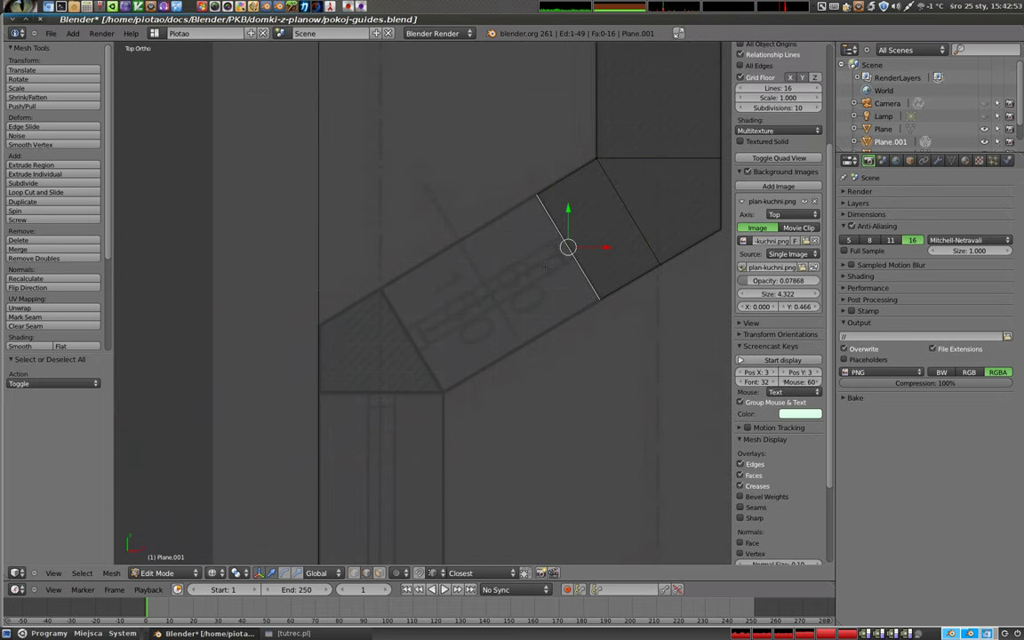
key(e)
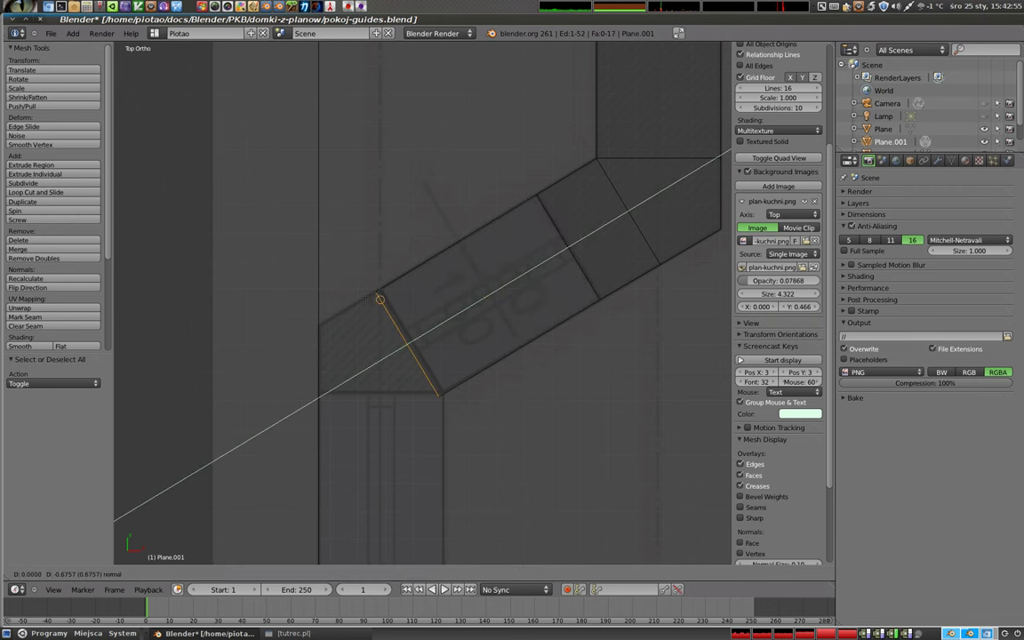
click(384, 309)
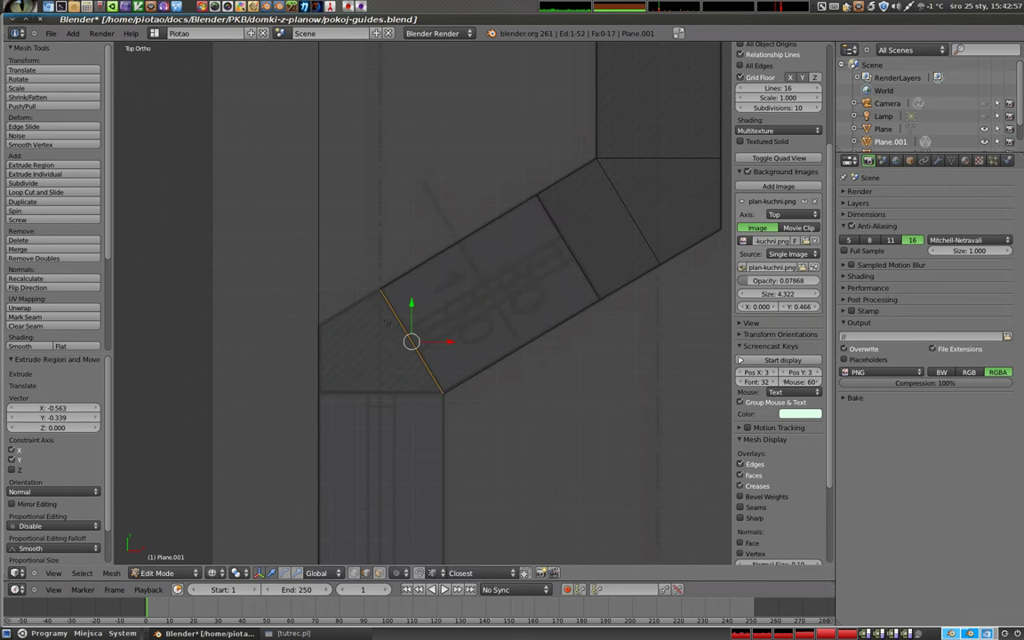
shift+middle_drag(388, 382, 444, 258)
Switch to vertex select mode and move the diagonal's outer end vertex onto the lower wall line
key(Tab)
key(Tab)
key(ctrl+Tab)
click(413, 192)
right_click(434, 165)
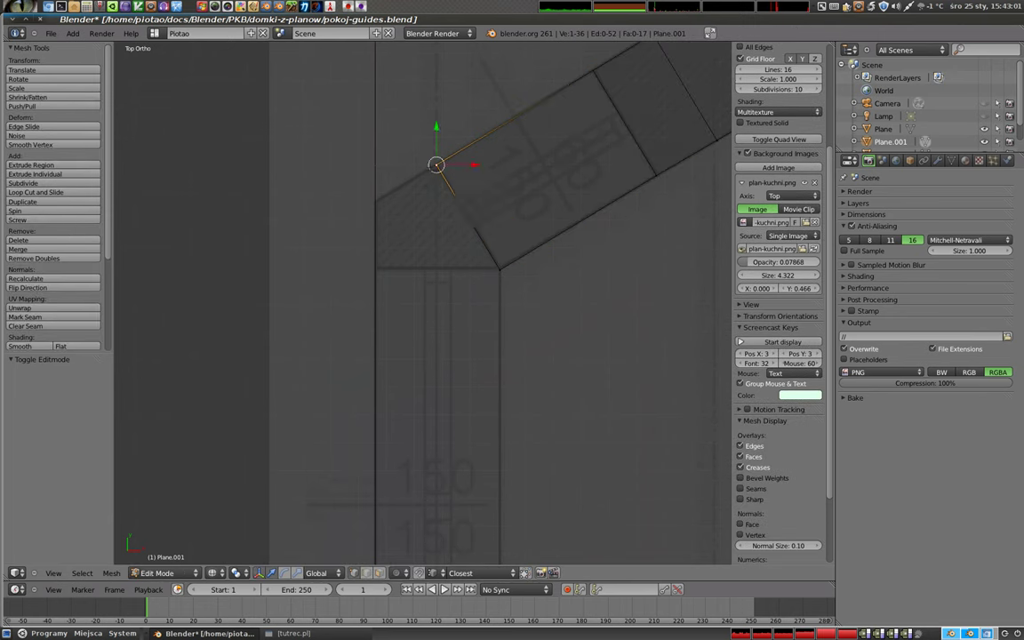
key(g)
click(374, 203)
Extrude a vertex to the bend's bottom and fill a face across the lower bend
key(e)
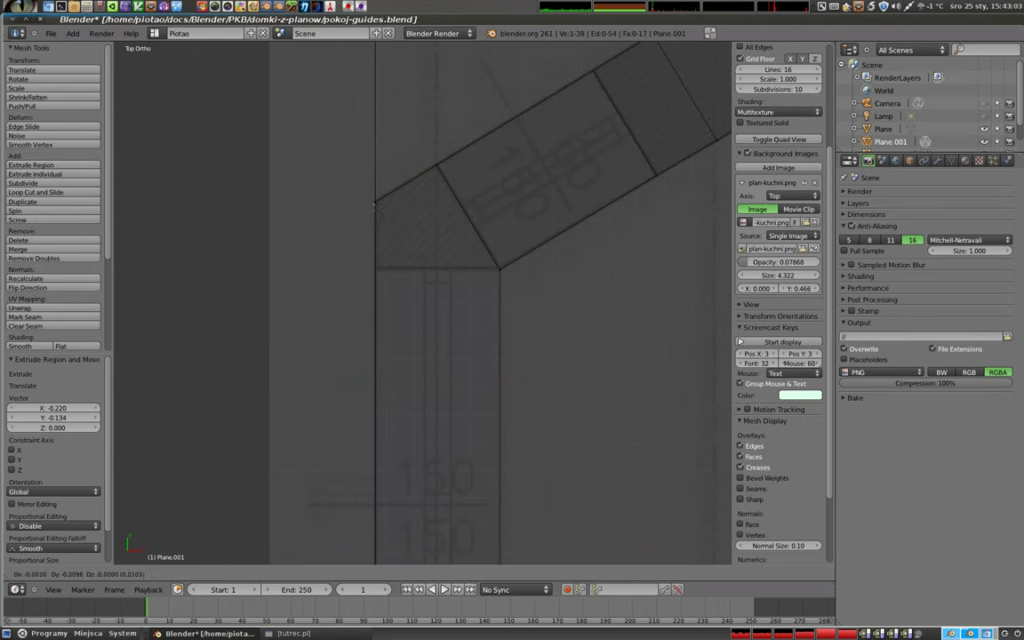
click(375, 268)
shift+right_click(500, 267)
shift+right_click(436, 166)
shift+right_click(375, 203)
key(f)
Extrude the bottom-left vertex down the lower vertical wall and across its thickness
scroll(409, 235, down, 3)
shift+middle_drag(410, 236, 385, 143)
right_click(370, 189)
shift+right_click(443, 189)
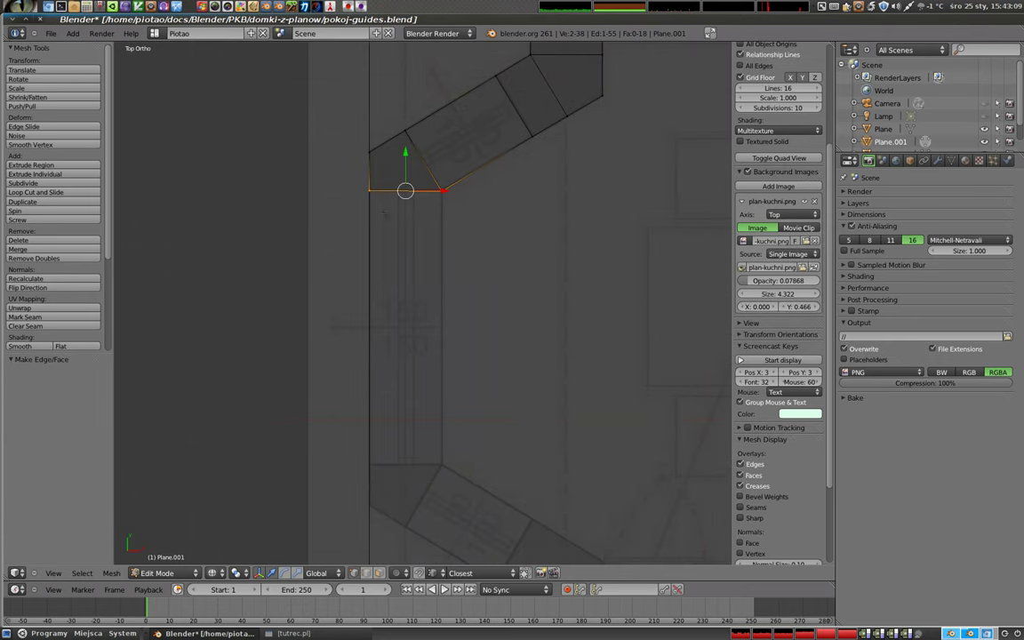
right_click(370, 190)
key(e)
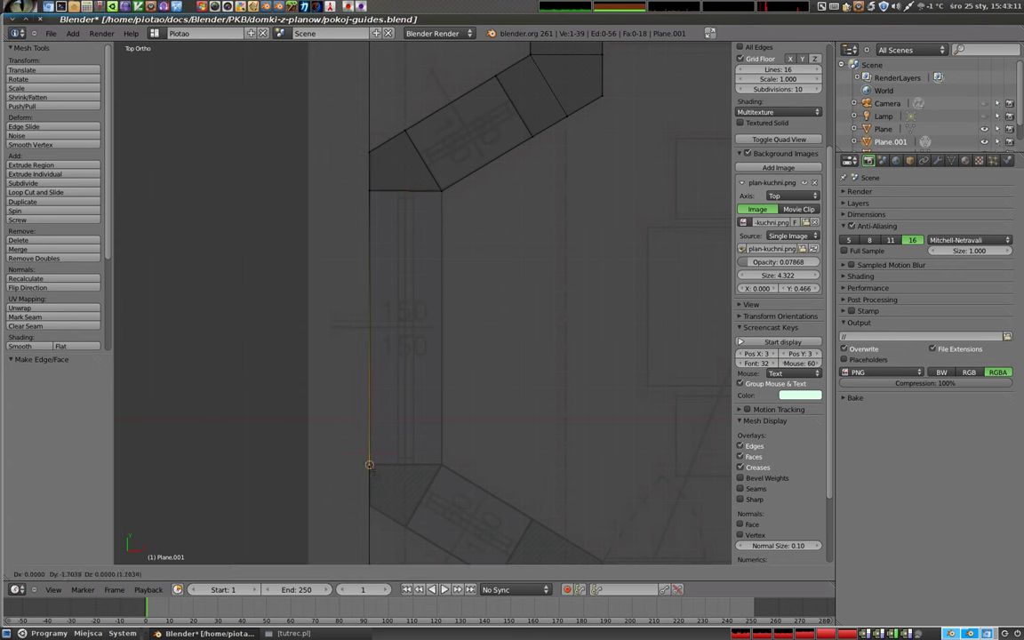
click(371, 466)
key(e)
click(442, 465)
key(e)
right_click(453, 255)
Delete the stray extruded vertex and fill the lower vertical wall section with a face
key(x)
click(452, 268)
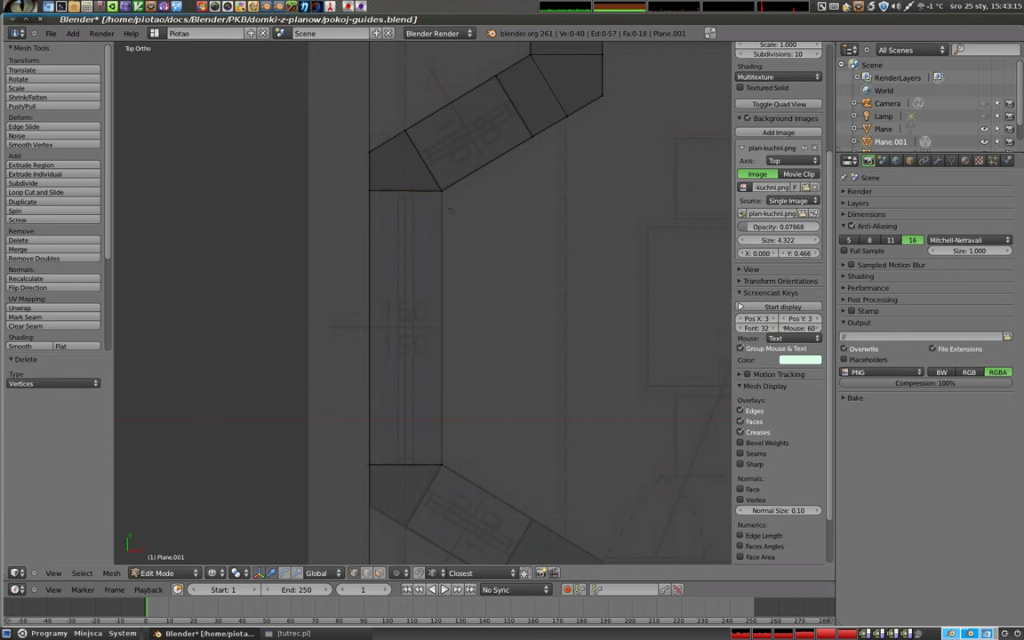
shift+right_click(442, 465)
shift+right_click(370, 465)
shift+right_click(370, 190)
key(f)
Extrude a corner vertex twice to trace the next section and fill it with a face
shift+middle_drag(410, 396, 372, 200)
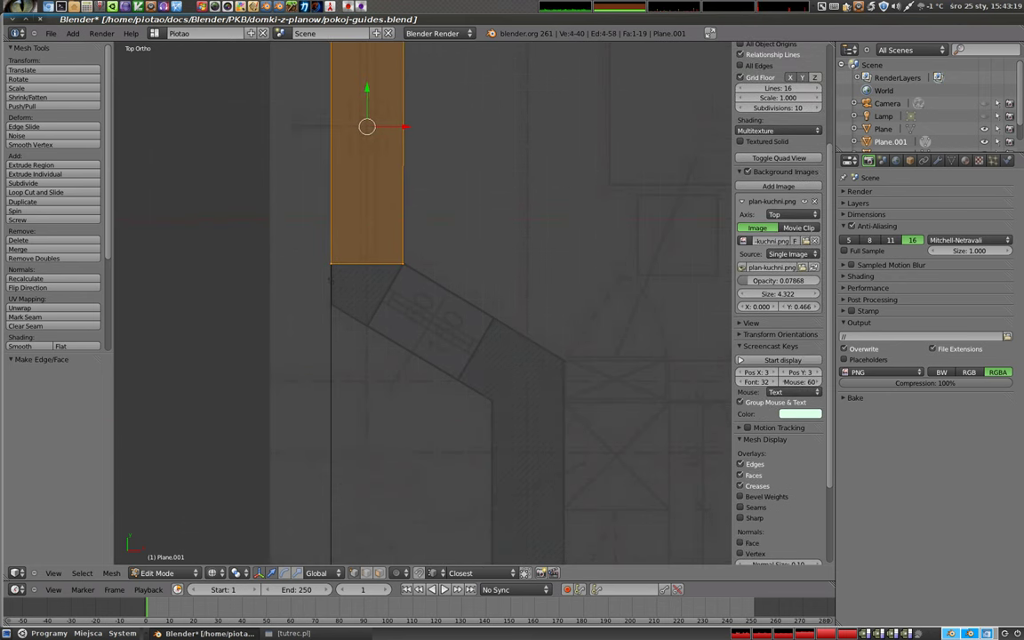
right_click(331, 263)
key(e)
click(332, 304)
key(e)
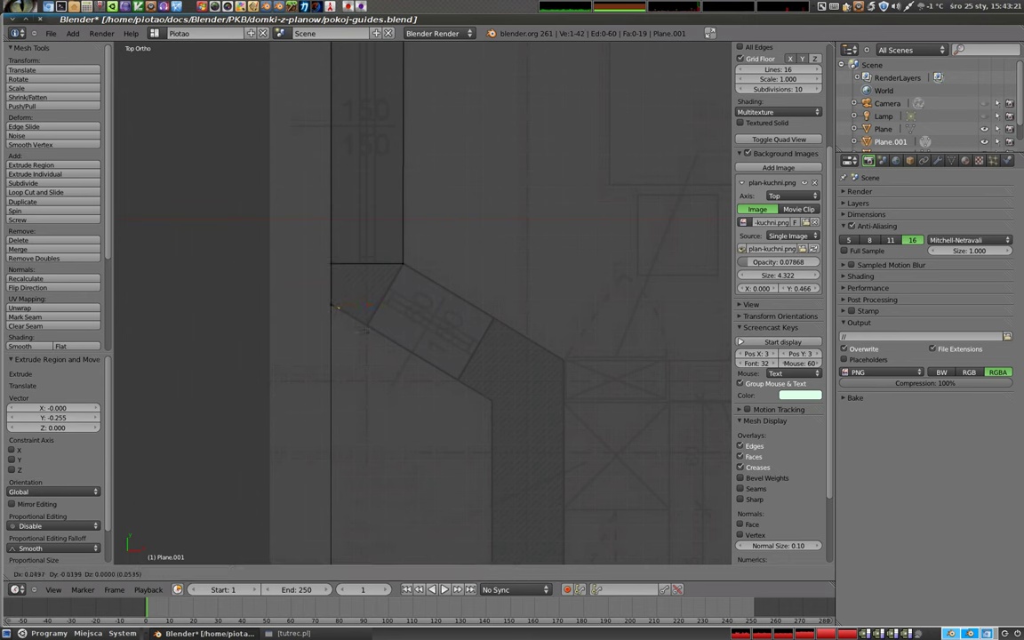
click(367, 326)
shift+right_click(403, 263)
shift+right_click(332, 264)
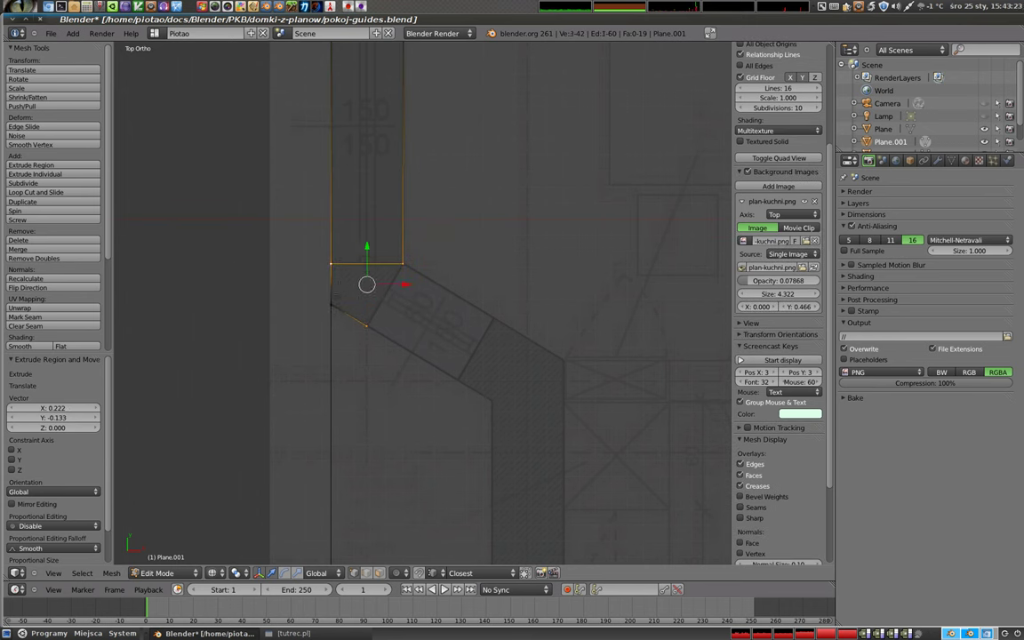
shift+right_click(332, 305)
key(f)
Extrude the diagonal edge twice to add two more diagonal wall segments
right_click(366, 326)
shift+right_click(403, 263)
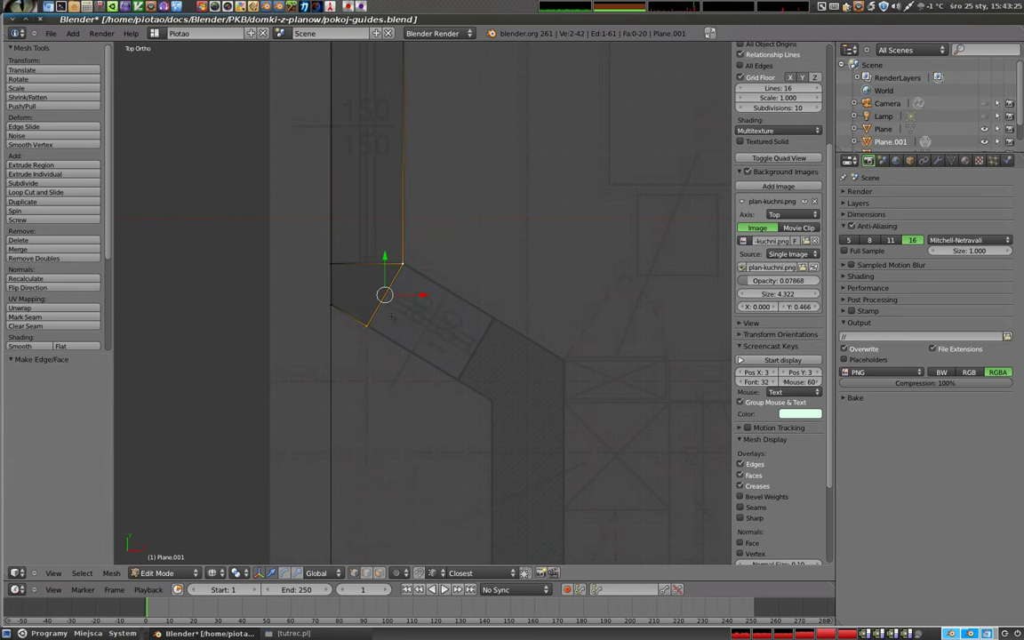
key(e)
click(492, 317)
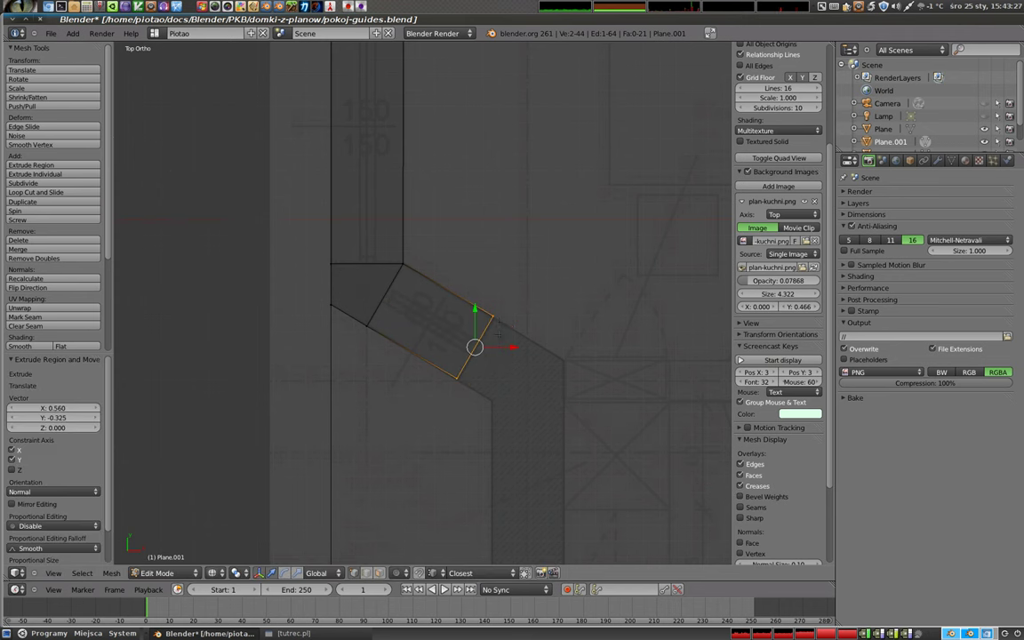
key(e)
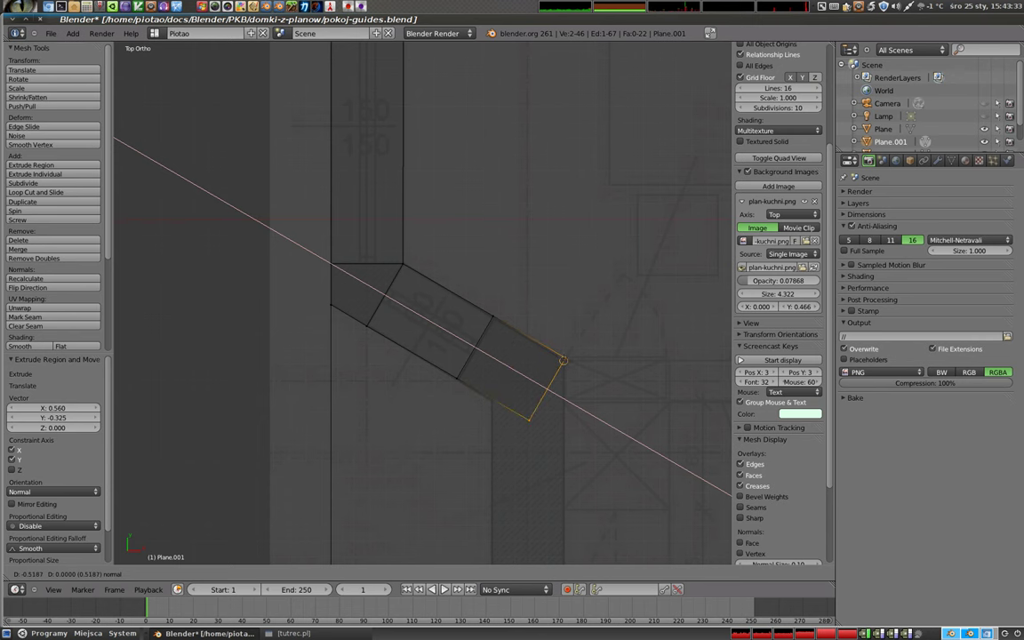
click(563, 360)
shift+middle_drag(520, 409, 453, 360)
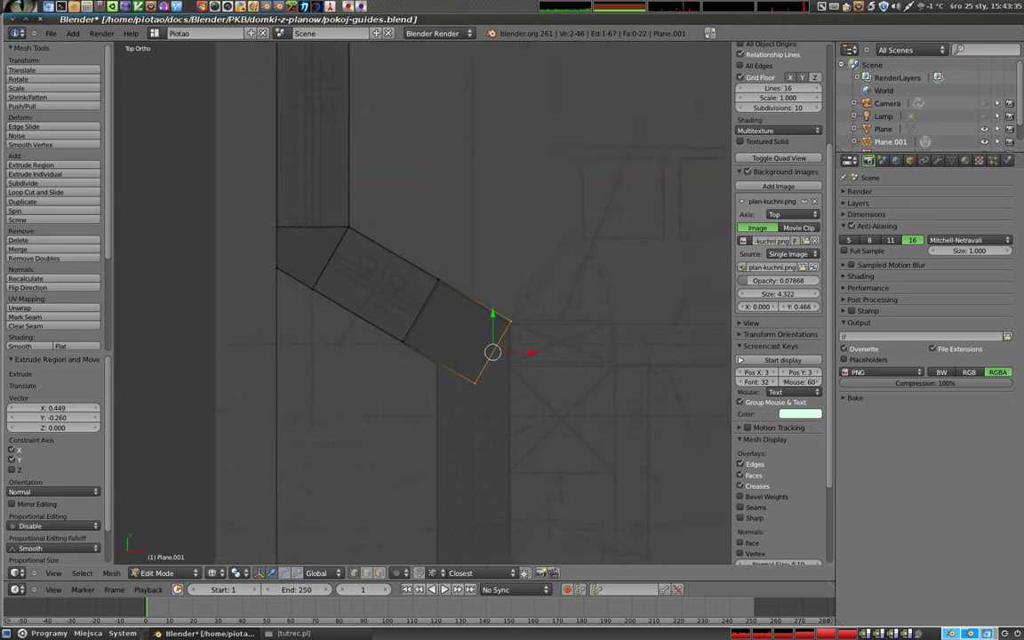
Leave the wall mesh and open the Plane.002 guide mesh in Edit Mode
key(Tab)
right_click(263, 345)
key(Tab)
scroll(497, 359, up, 5)
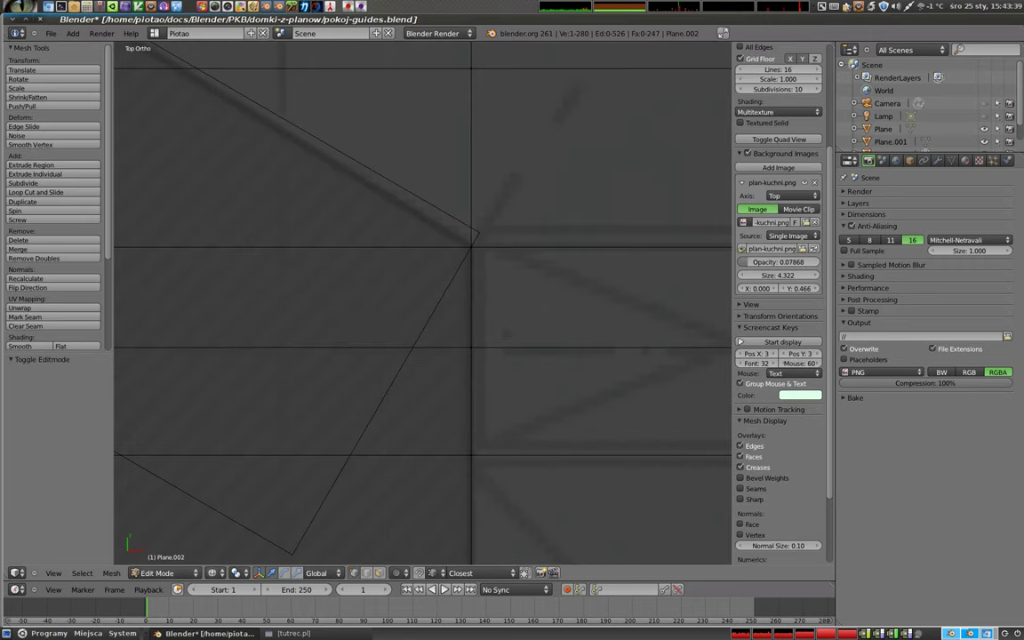
Return to editing Plane.001 and reposition the diagonal wall's end edge on the plan
scroll(348, 315, down, 3)
scroll(391, 320, down, 2)
scroll(438, 325, down, 1)
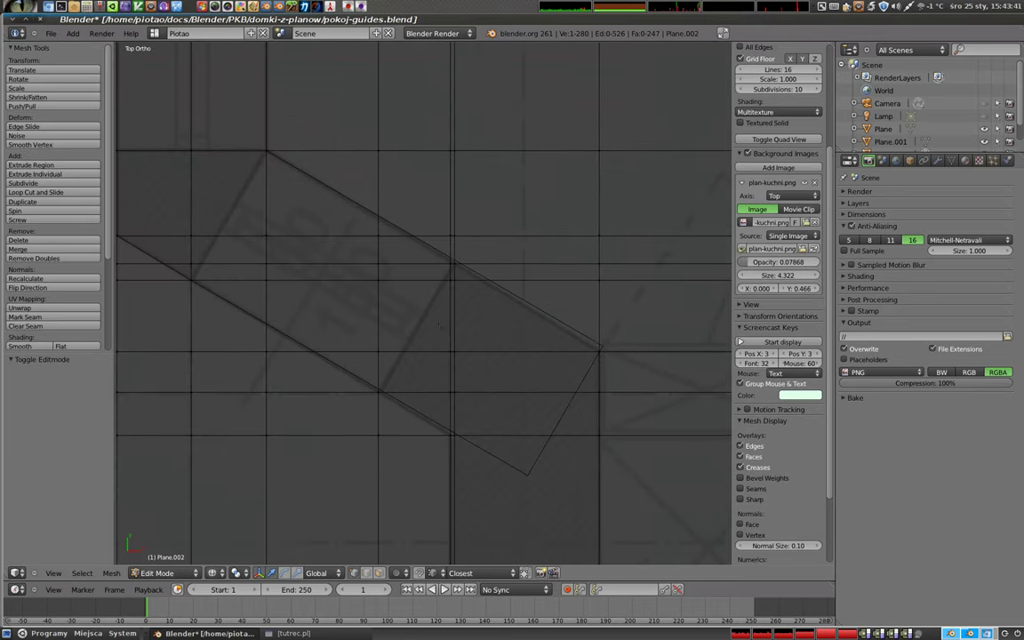
key(Tab)
right_click(601, 349)
key(Tab)
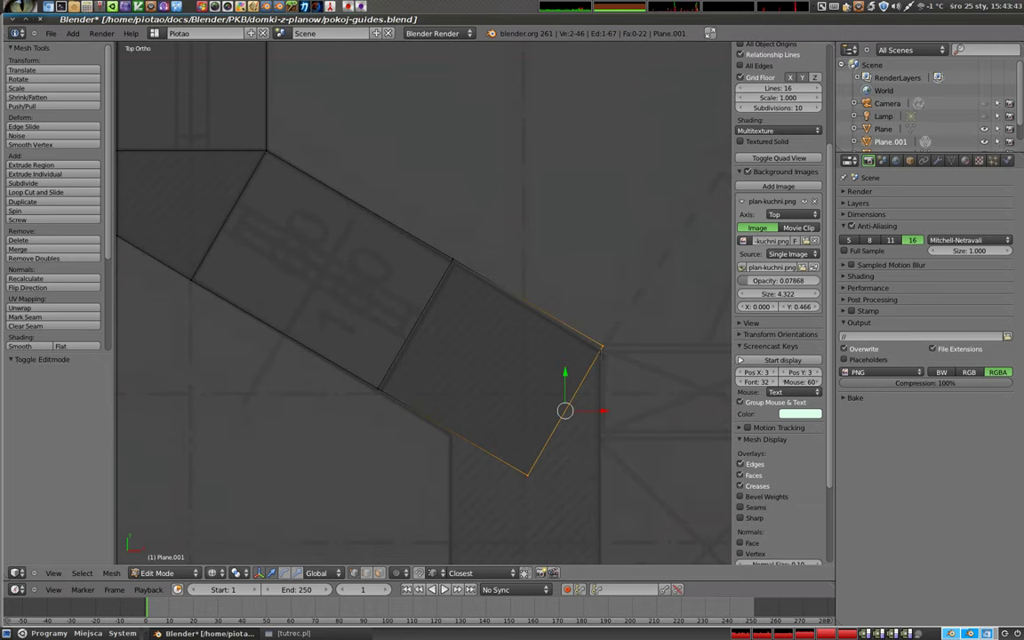
key(g)
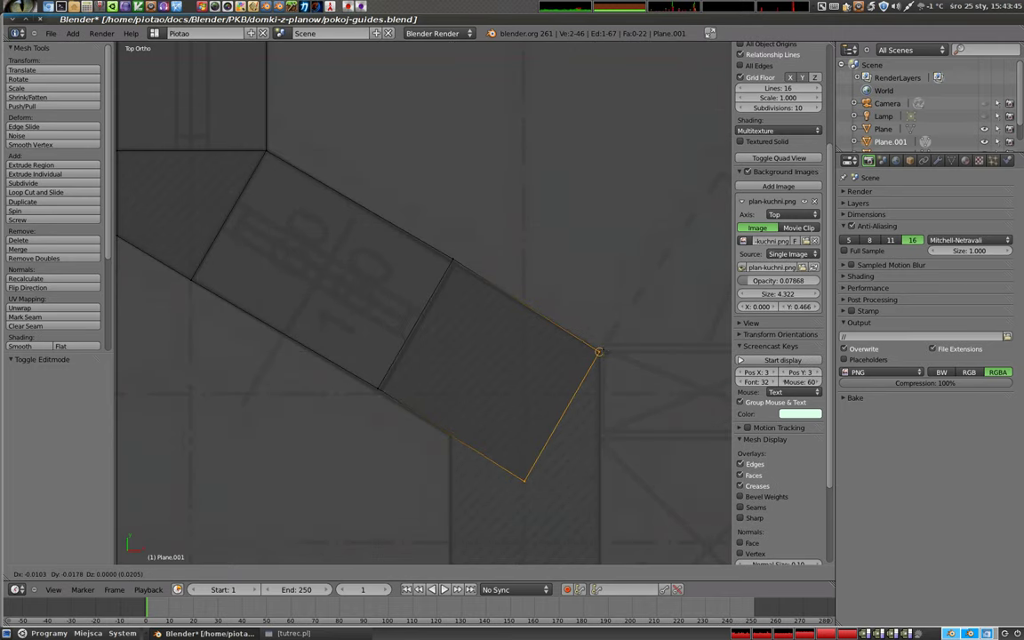
click(598, 352)
Move the middle edge and the inner corner vertex onto the plan's wall lines
right_click(454, 260)
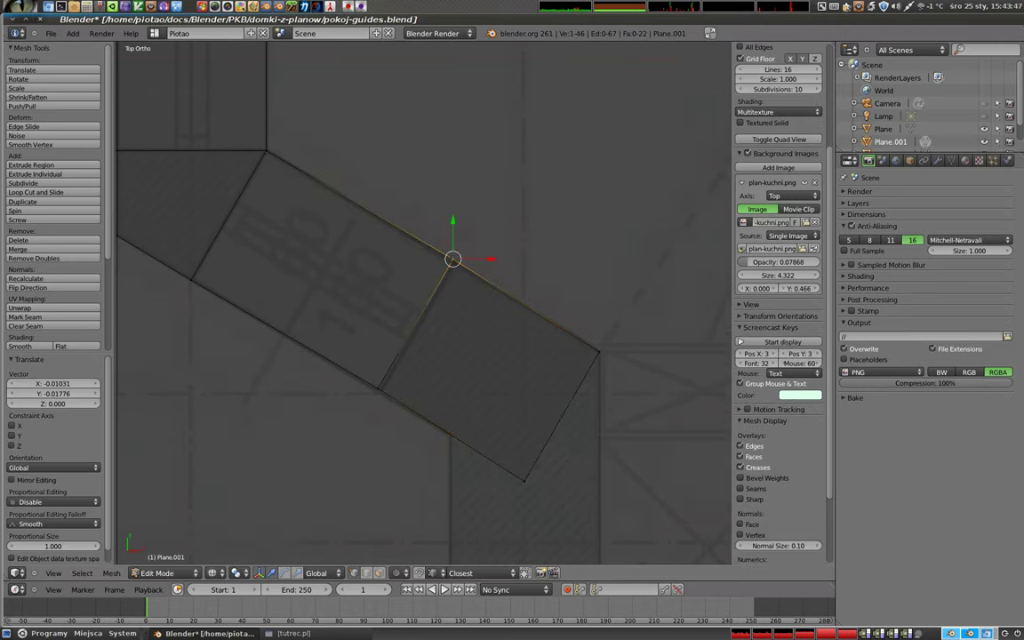
shift+right_click(378, 388)
key(g)
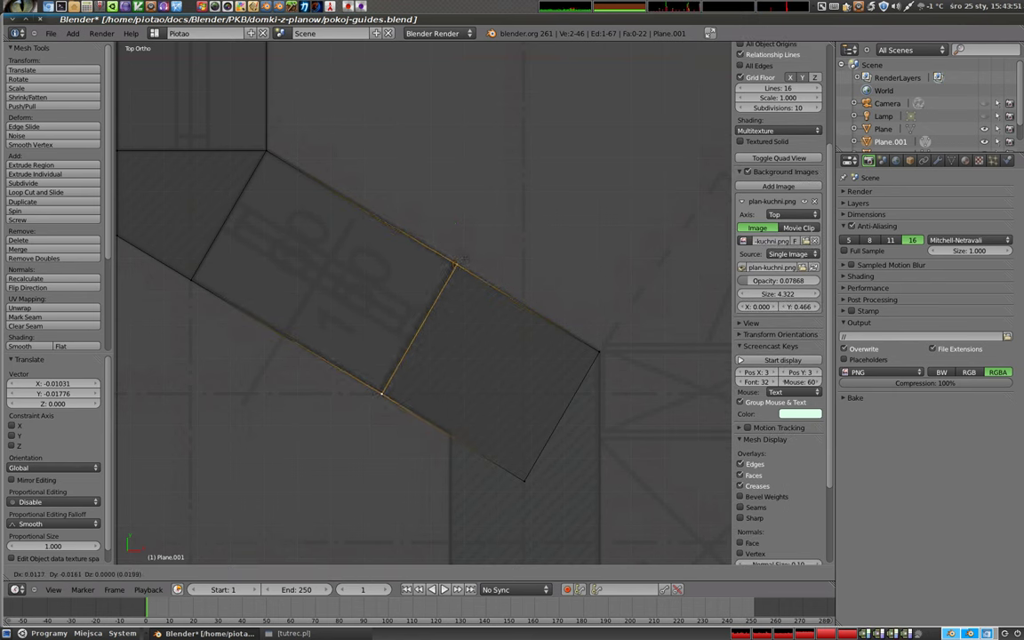
click(453, 264)
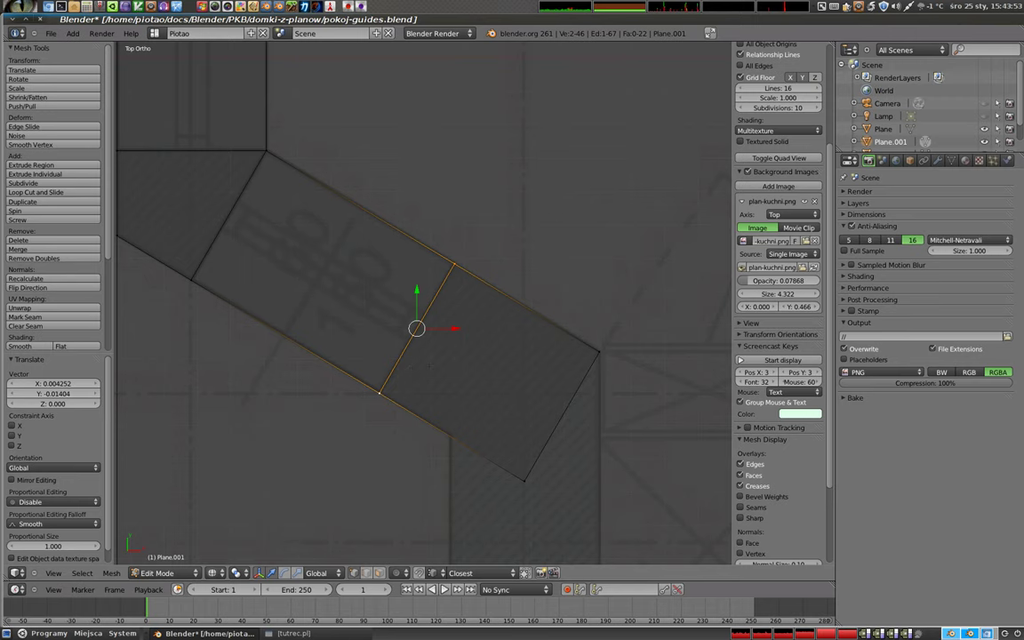
shift+middle_drag(429, 366, 384, 248)
right_click(408, 315)
key(g)
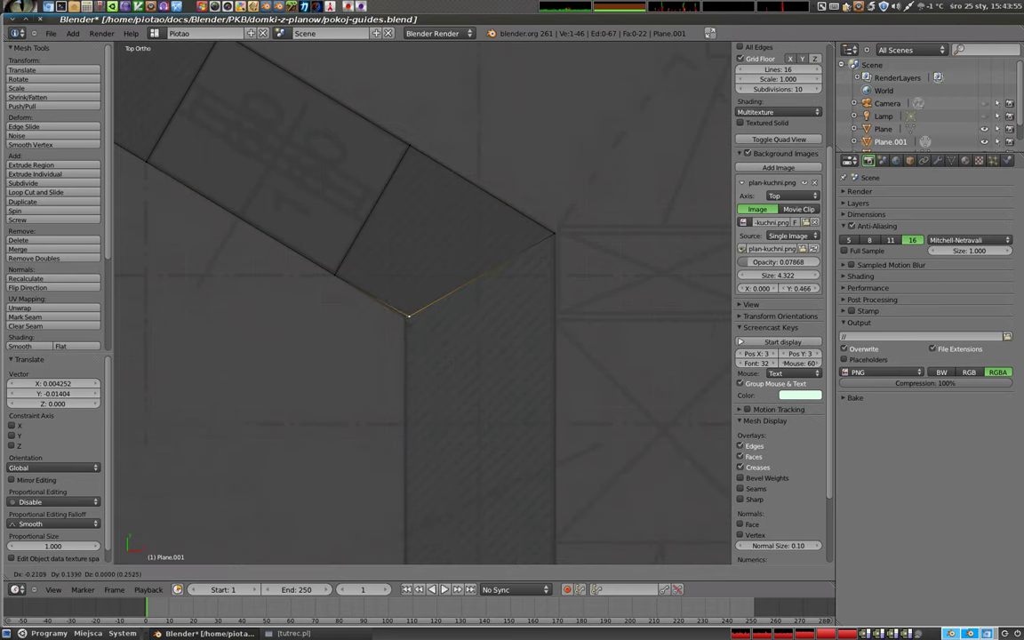
click(408, 315)
Zoom out and select the upper and two bottom corner vertices of the wall section
scroll(423, 320, down, 3)
mouse_move(456, 438)
shift+middle_down()
mouse_move(452, 255)
mouse_move(435, 214)
shift+middle_up()
scroll(450, 255, down, 2)
shift+right_click(463, 106)
shift+right_click(464, 514)
shift+right_click(415, 515)
scroll(472, 356, down, 3)
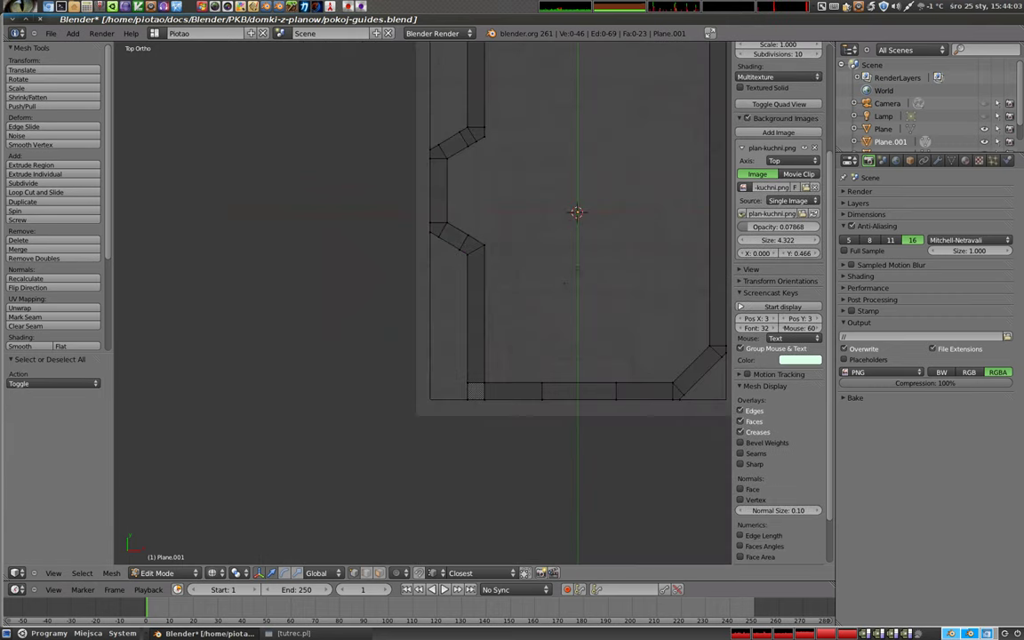
scroll(471, 356, down, 3)
Leave Edit Mode, orbit to an angled view and hide the Plane.002 guide plane
key(Tab)
key(shift+d)
mouse_move(461, 355)
middle_down()
mouse_move(469, 210)
mouse_move(451, 273)
middle_up()
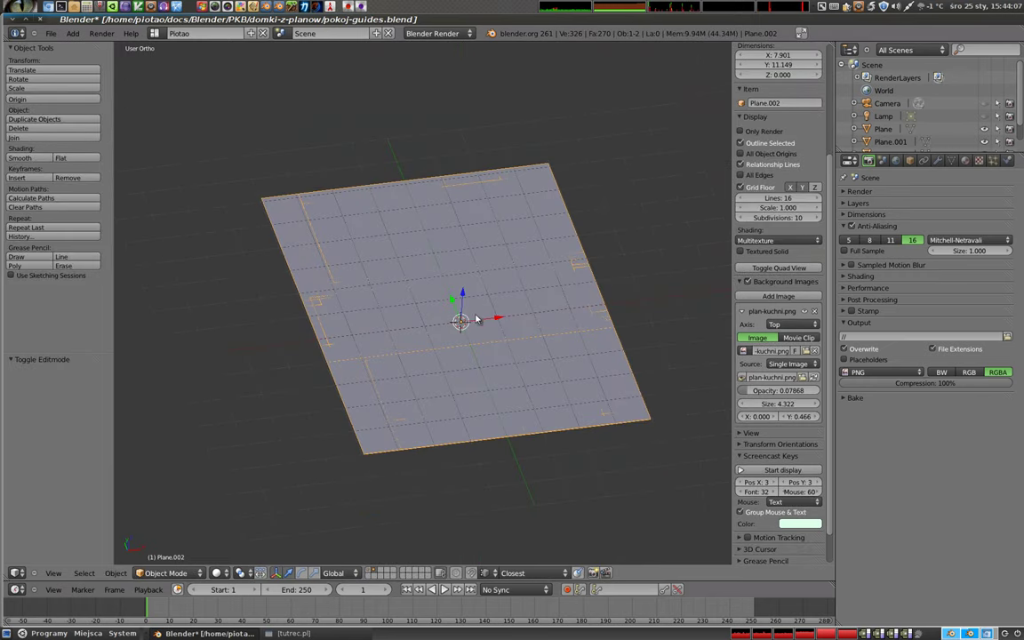
key(g)
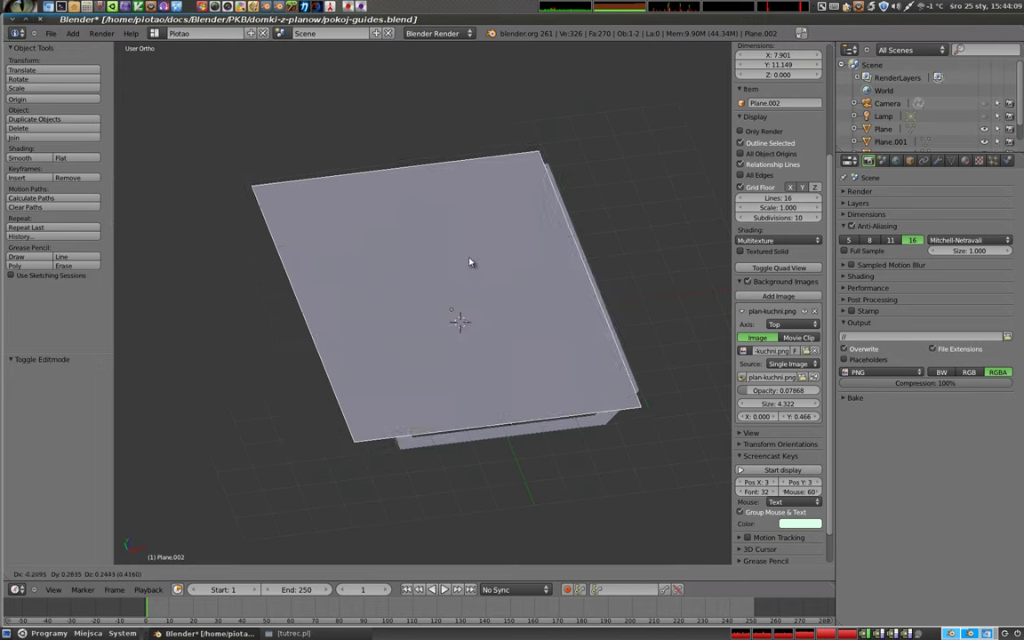
key(Escape)
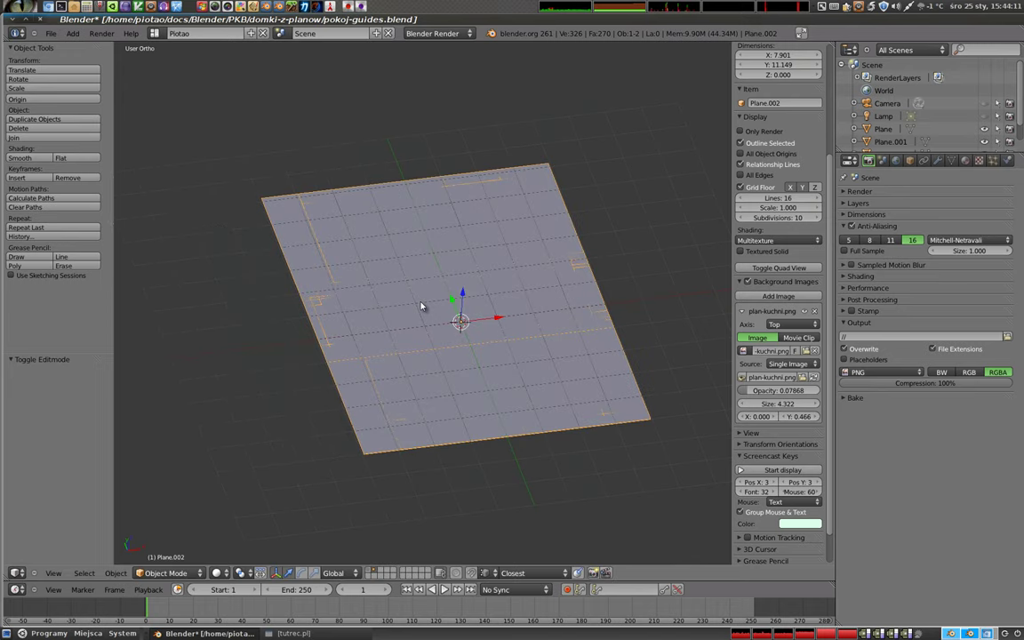
key(h)
Select the entire Plane.001 outline and extrude it upward about 1.297 units into walls
mouse_move(384, 318)
middle_down()
mouse_move(421, 336)
mouse_move(578, 289)
mouse_move(483, 336)
middle_up()
right_click(578, 290)
key(Tab)
key(a)
key(a)
key(a)
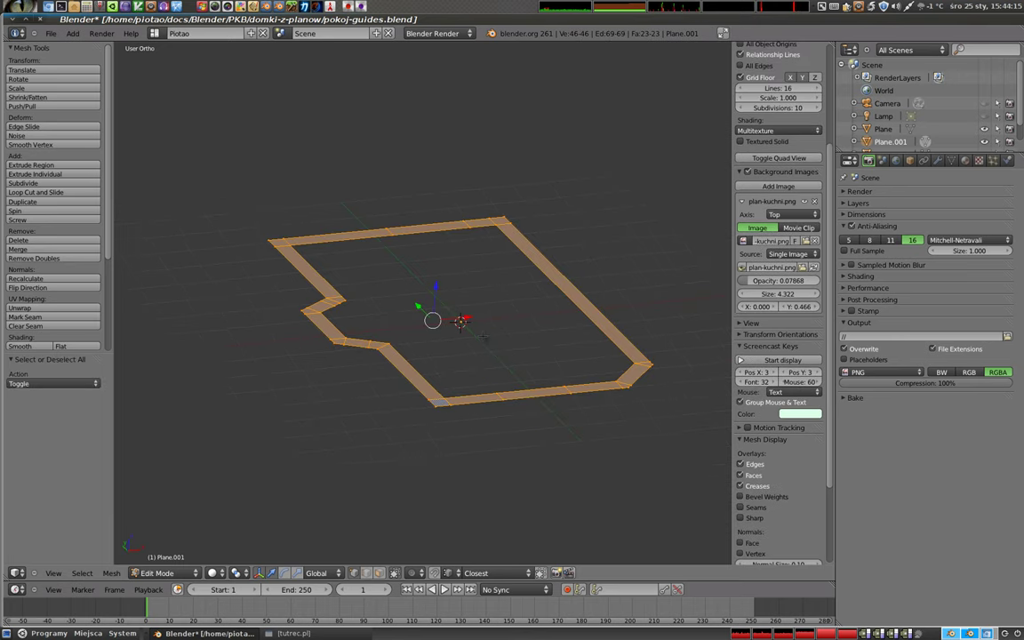
key(e)
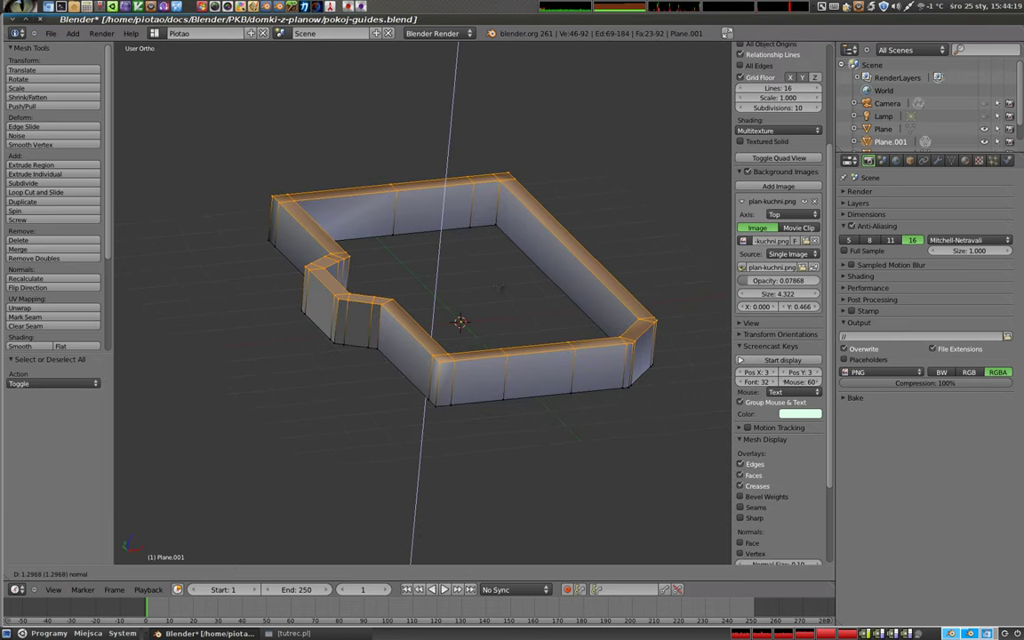
click(459, 360)
mouse_move(418, 360)
middle_down()
mouse_move(460, 360)
mouse_move(361, 325)
mouse_move(505, 283)
middle_up()
key(Tab)
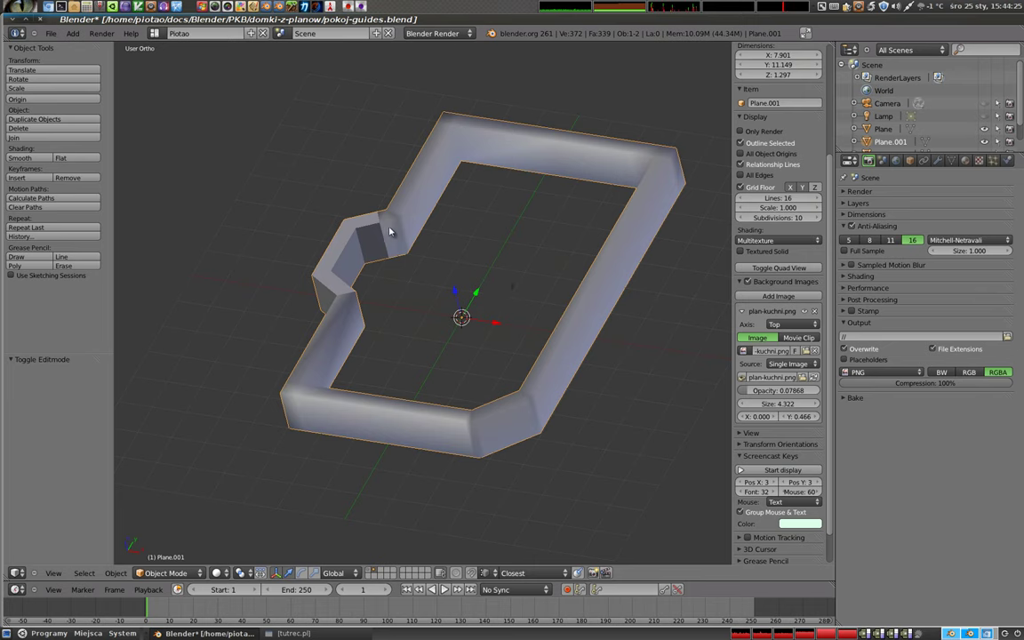
scroll(390, 231, up, 5)
mouse_move(376, 229)
middle_down()
mouse_move(420, 407)
mouse_move(413, 361)
mouse_move(423, 373)
mouse_move(275, 355)
mouse_move(247, 283)
middle_up()
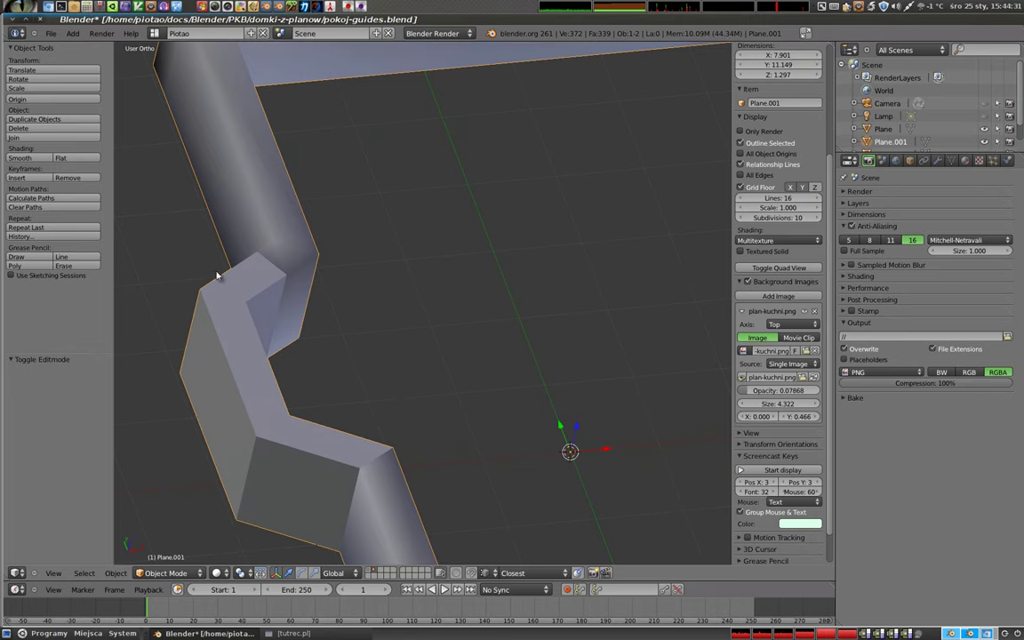
scroll(262, 407, up, 3)
mouse_move(263, 407)
middle_down()
mouse_move(320, 343)
mouse_move(292, 361)
middle_up()
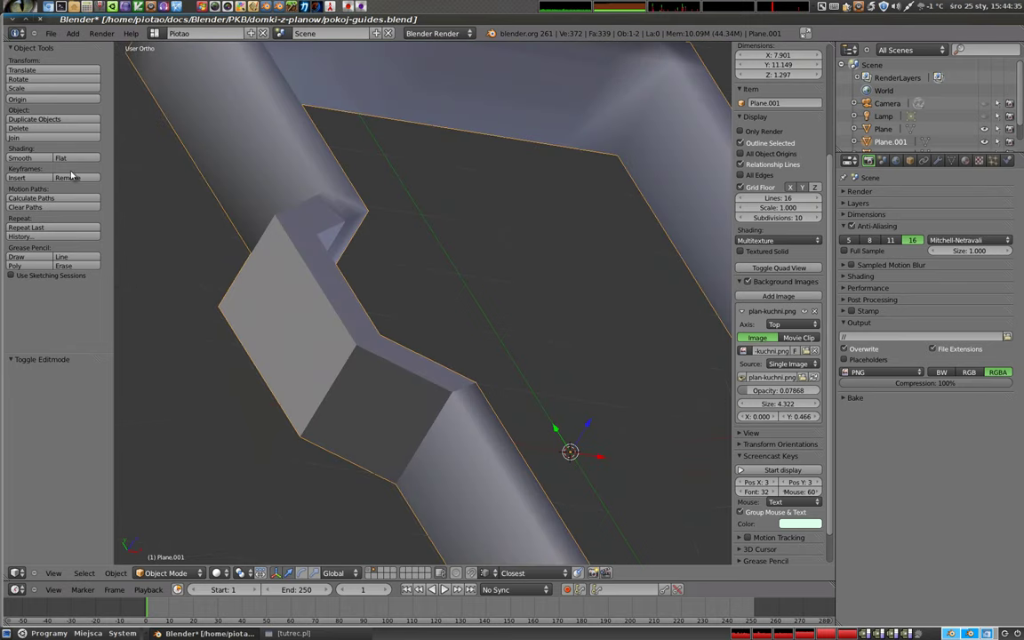
mouse_move(304, 208)
middle_down()
mouse_move(354, 240)
mouse_move(448, 256)
middle_up()
mouse_move(316, 310)
middle_down()
mouse_move(384, 341)
mouse_move(498, 345)
mouse_move(540, 258)
mouse_move(476, 302)
mouse_move(425, 364)
mouse_move(269, 211)
mouse_move(337, 249)
middle_up()
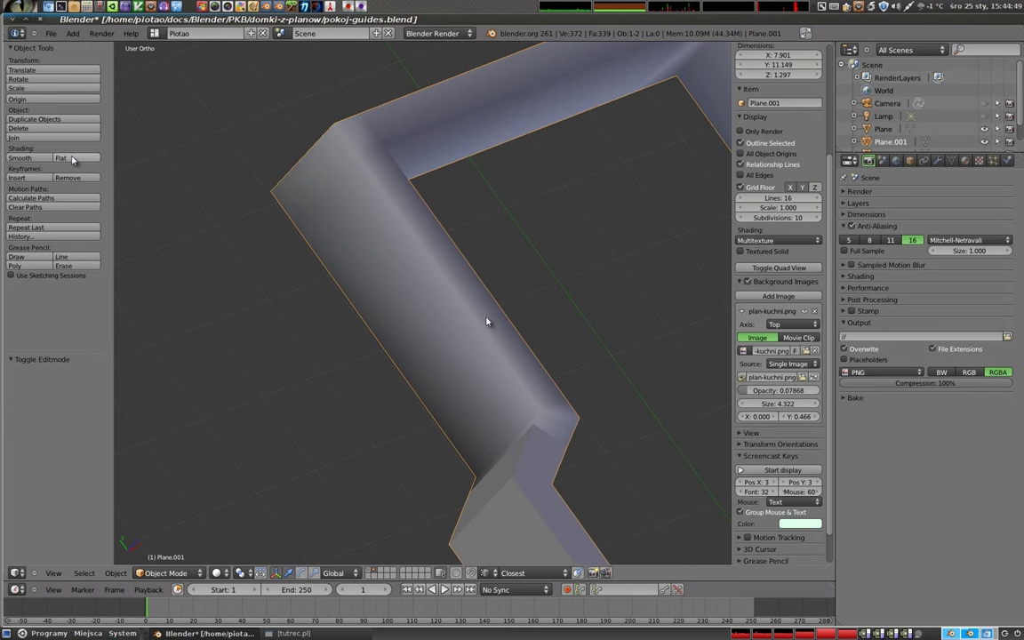
mouse_move(484, 377)
middle_down()
mouse_move(381, 272)
mouse_move(372, 343)
mouse_move(285, 300)
mouse_move(485, 333)
mouse_move(325, 311)
middle_up()
scroll(423, 293, down, 4)
Set Plane.001's shading to Flat and orbit to a lower view of the walls
click(62, 157)
mouse_move(354, 359)
middle_down()
mouse_move(402, 290)
mouse_move(408, 403)
mouse_move(350, 372)
mouse_move(347, 294)
mouse_move(321, 361)
mouse_move(316, 317)
mouse_move(537, 420)
middle_up()
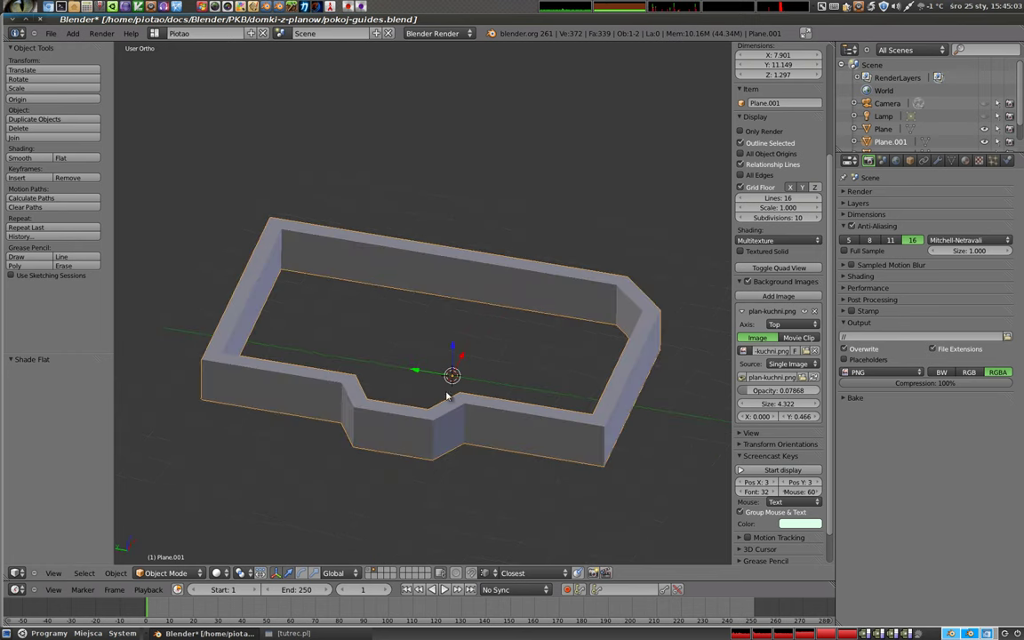